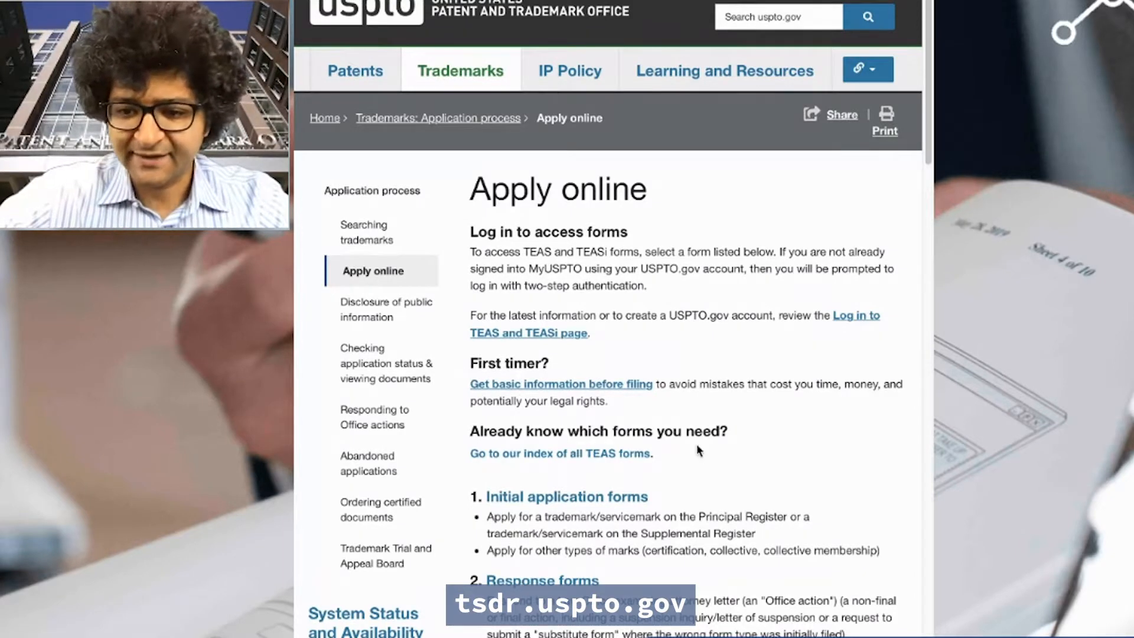
# - From the initial application forms page, start a new trademark application in TEAS
pyautogui.click(611, 498)
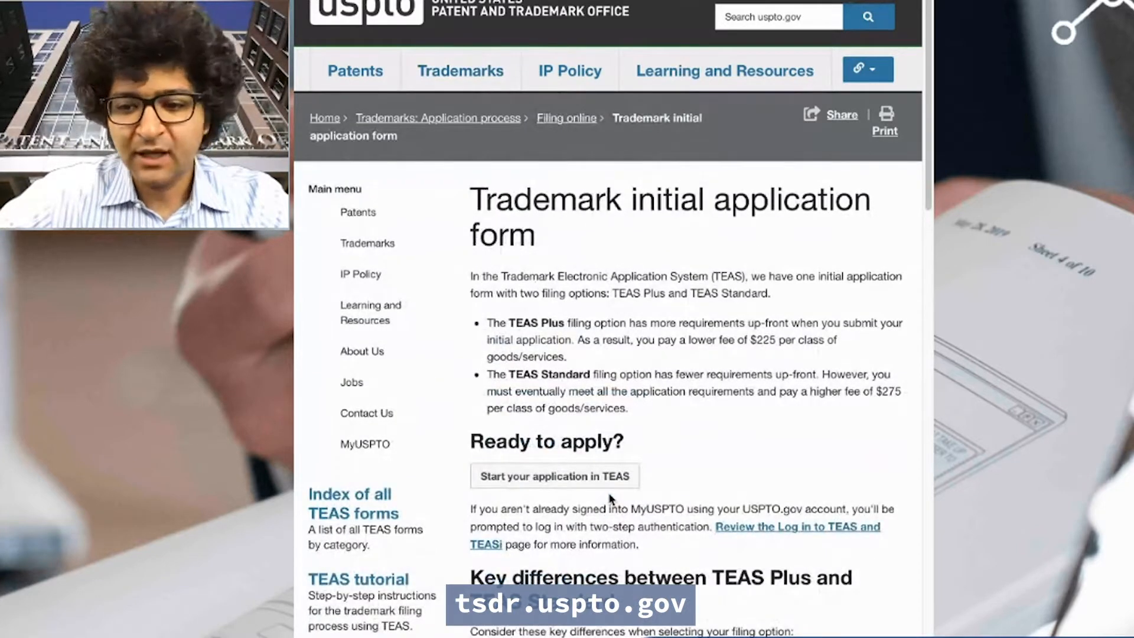
pyautogui.click(559, 490)
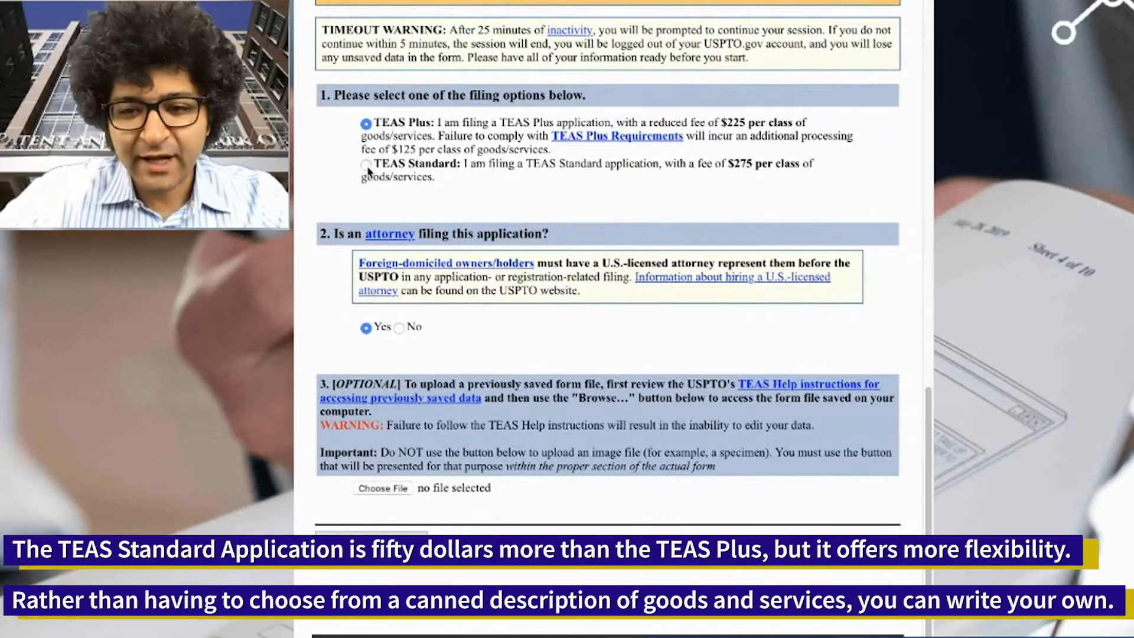
# - Choose the TEAS Standard filing option and answer No to the attorney question
pyautogui.click(366, 165)
pyautogui.scroll(-1, 589, 310)
pyautogui.scroll(3, 589, 310)
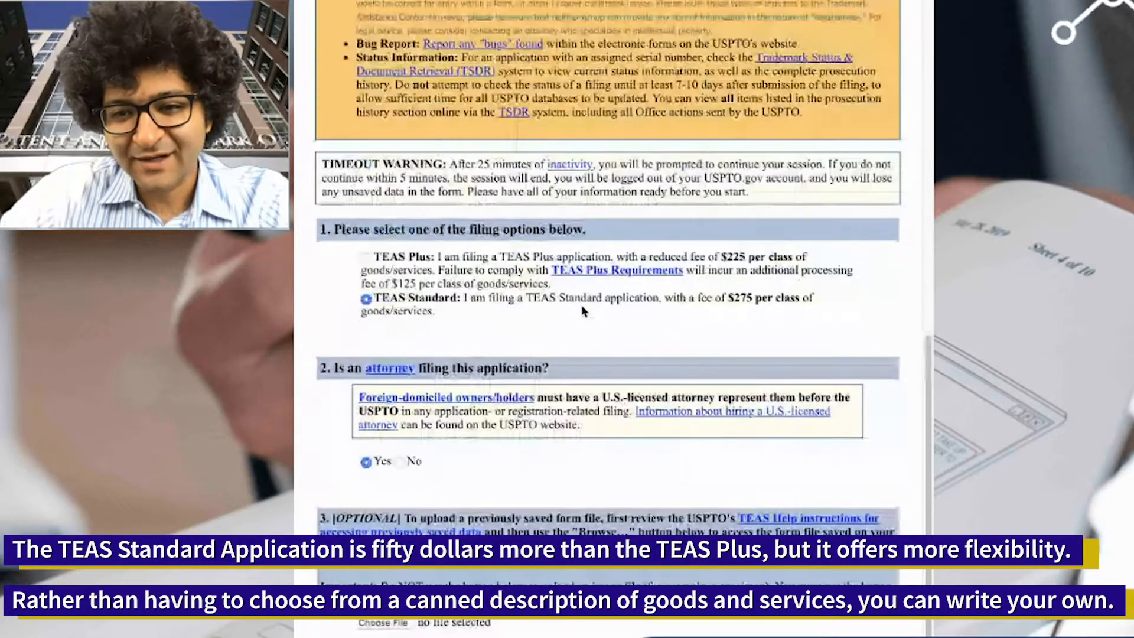
pyautogui.scroll(-1, 401, 428)
pyautogui.click(399, 430)
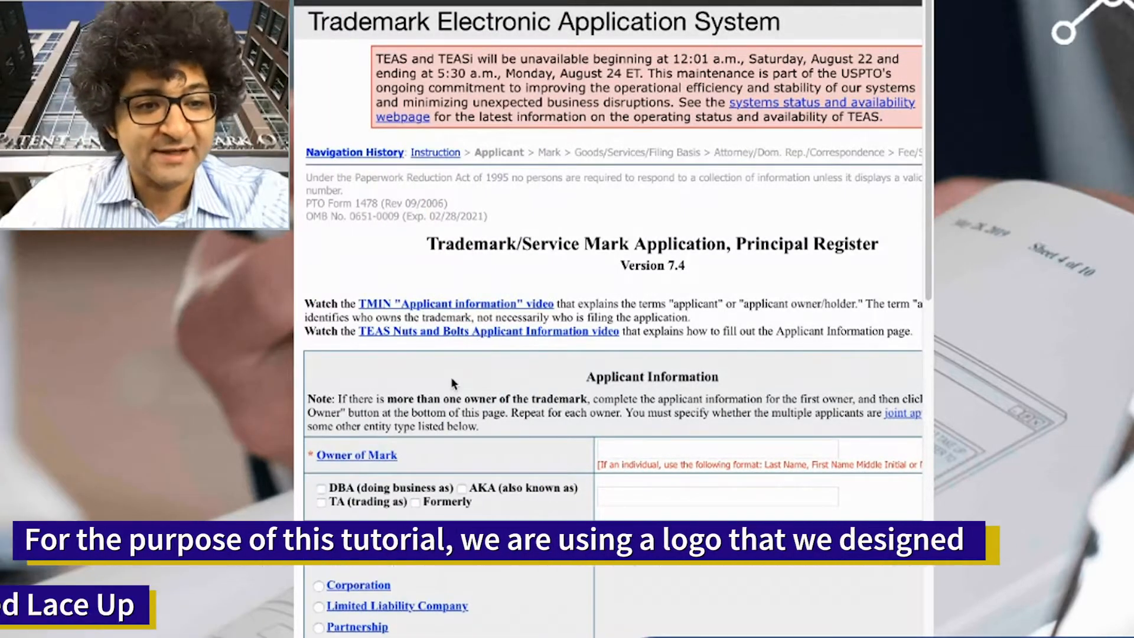
# - Enter 'Standard Technology LLC' as the owner of the mark
pyautogui.click(728, 445)
pyautogui.scroll(-3, 728, 443)
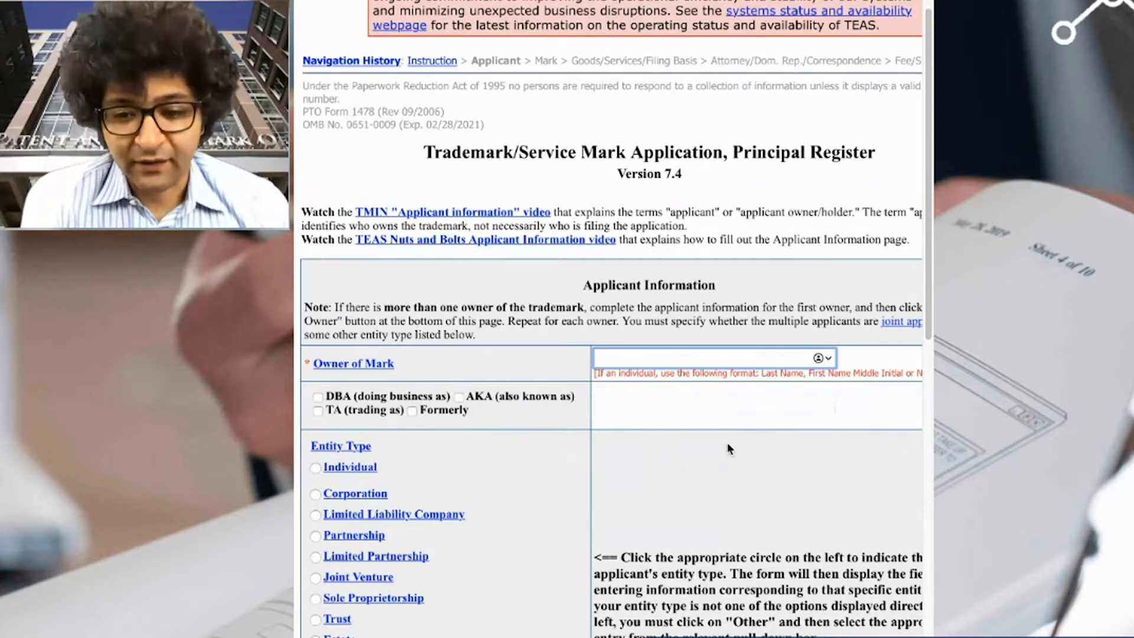
pyautogui.write('STan')
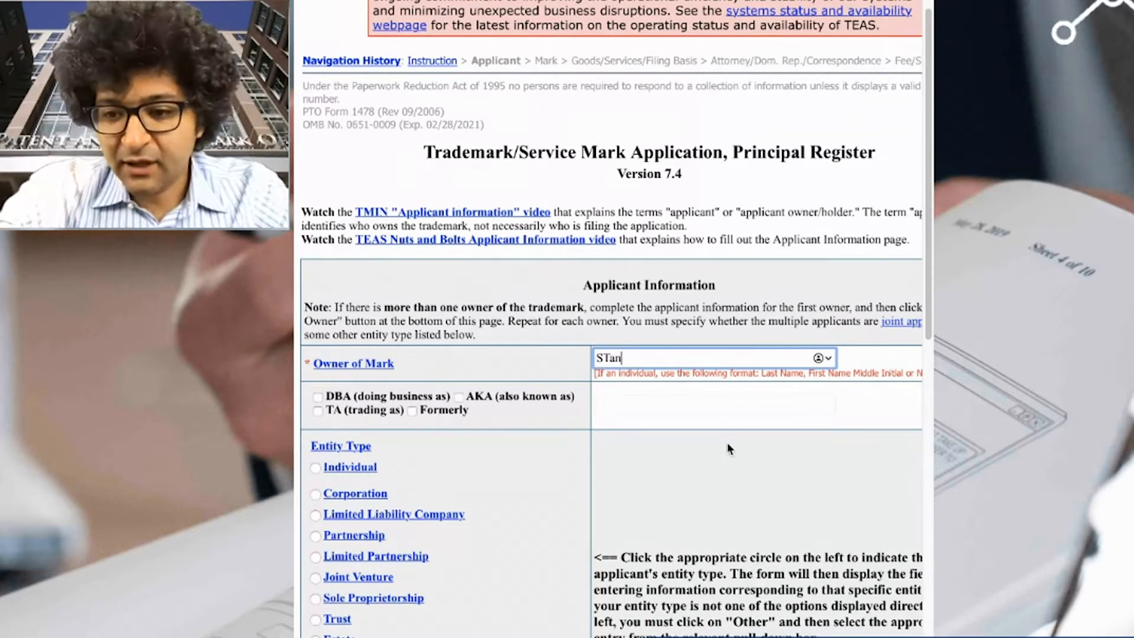
pyautogui.press('BackSpace')
pyautogui.press('BackSpace')
pyautogui.press('BackSpace')
pyautogui.write('tandard Technlo')
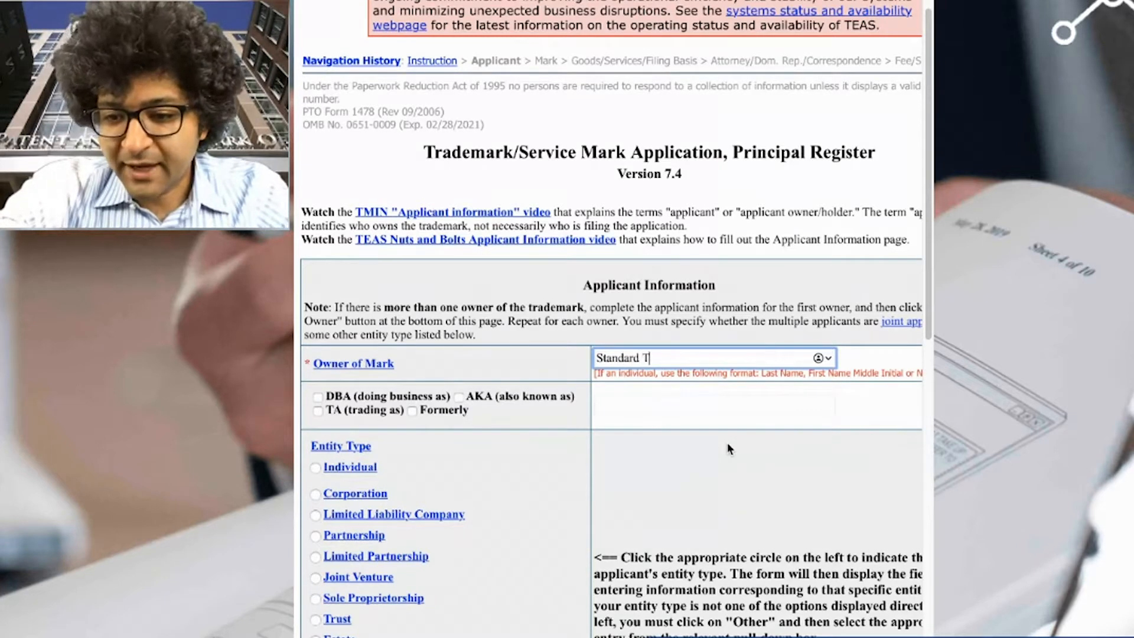
pyautogui.press('BackSpace')
pyautogui.press('BackSpace')
pyautogui.write('o')
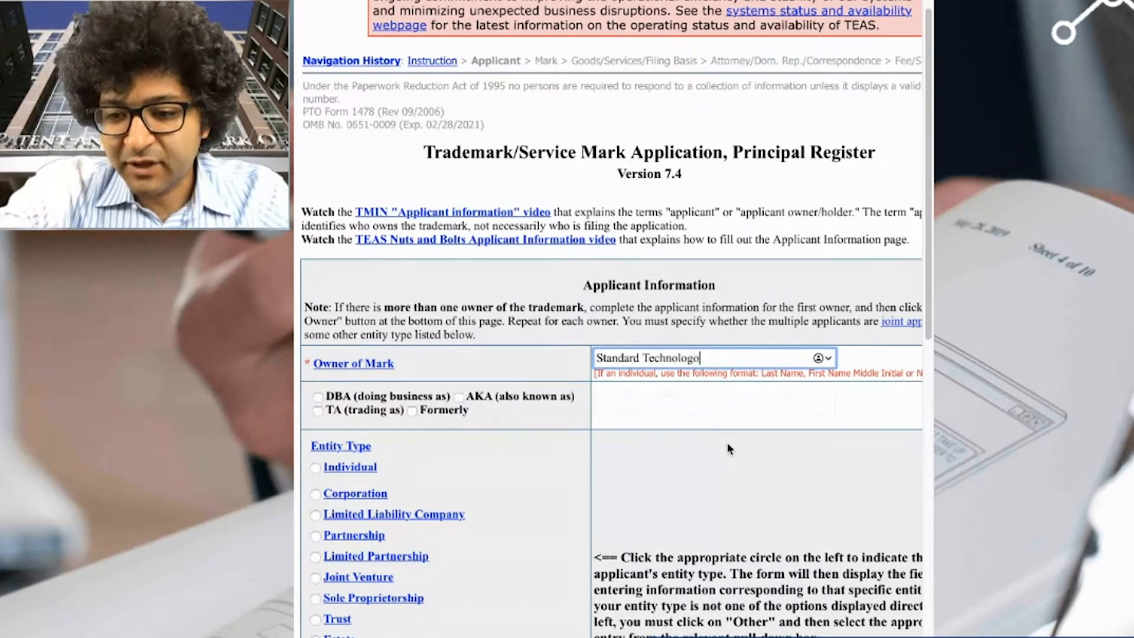
pyautogui.press('BackSpace')
pyautogui.write('y LLC')
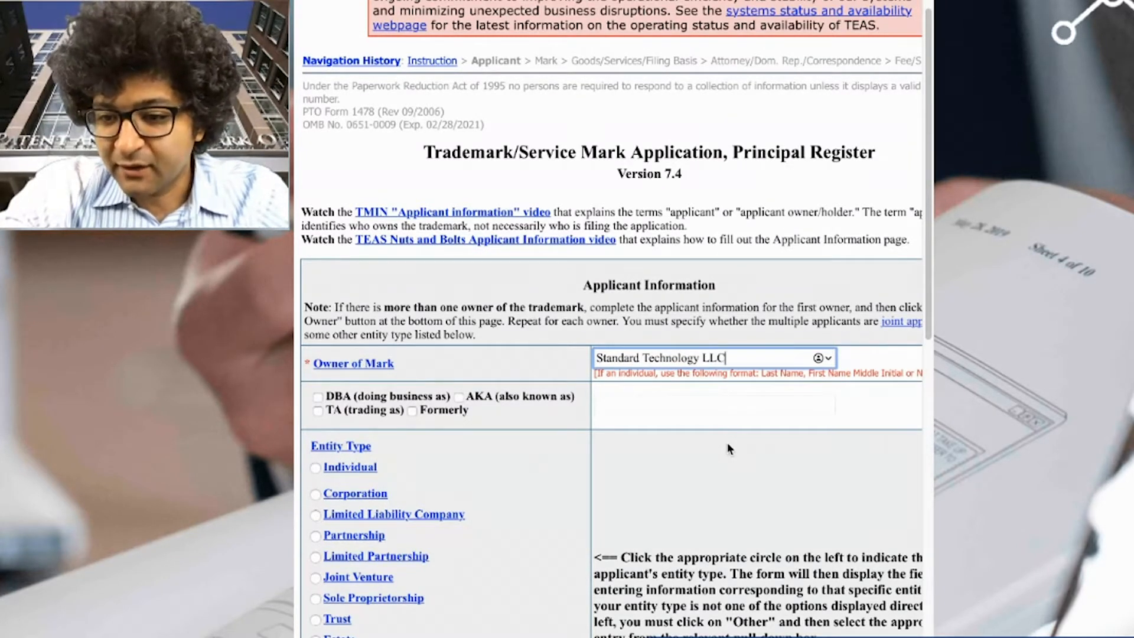
pyautogui.press('Tab')
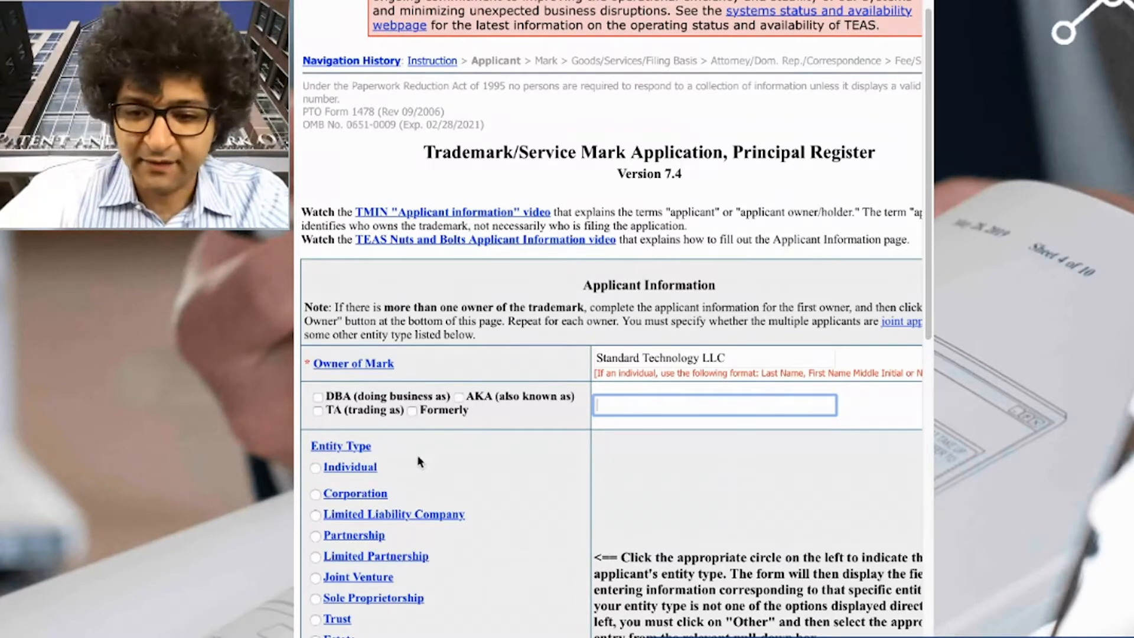
# - Set the entity type to Limited Liability Company organized in California
pyautogui.click(315, 517)
pyautogui.click(315, 517)
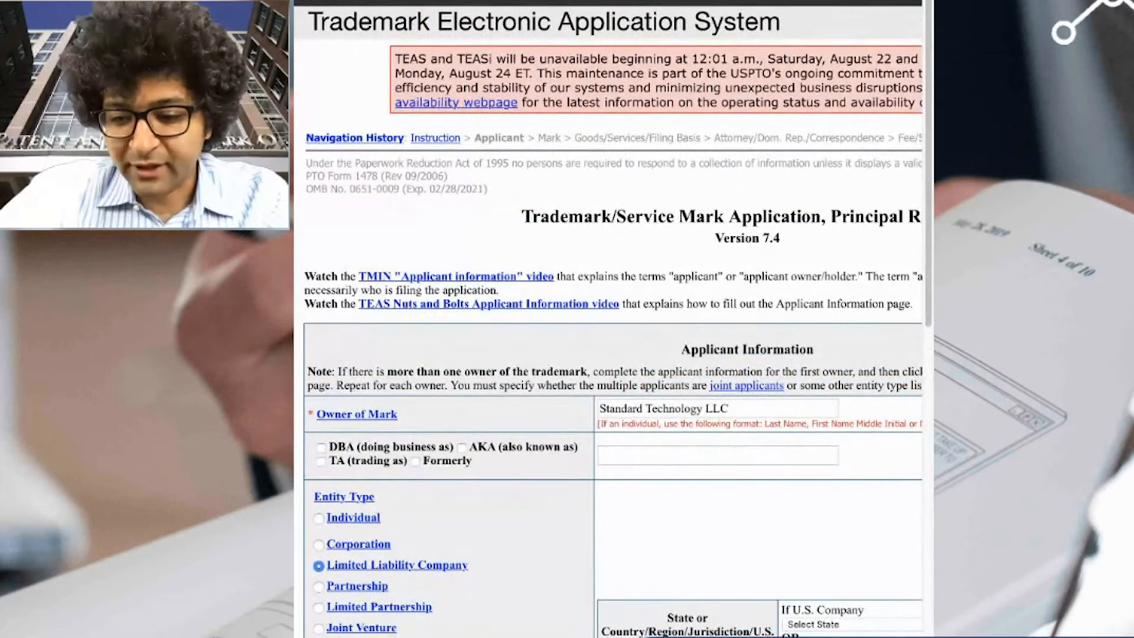
pyautogui.hscroll(5, 636, 624)
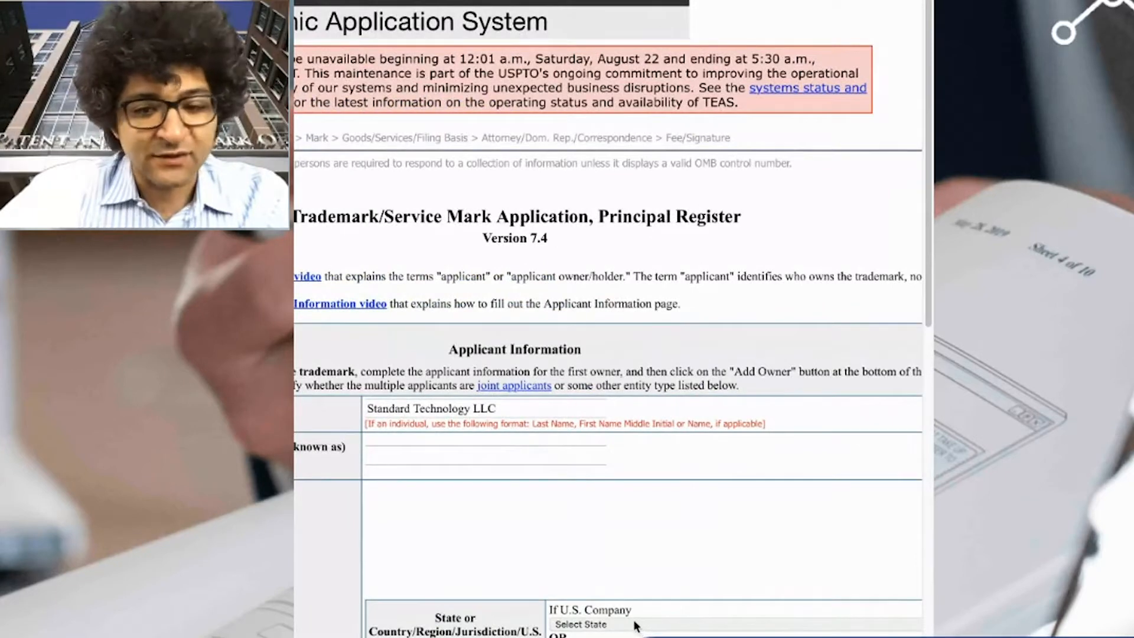
pyautogui.click(630, 588)
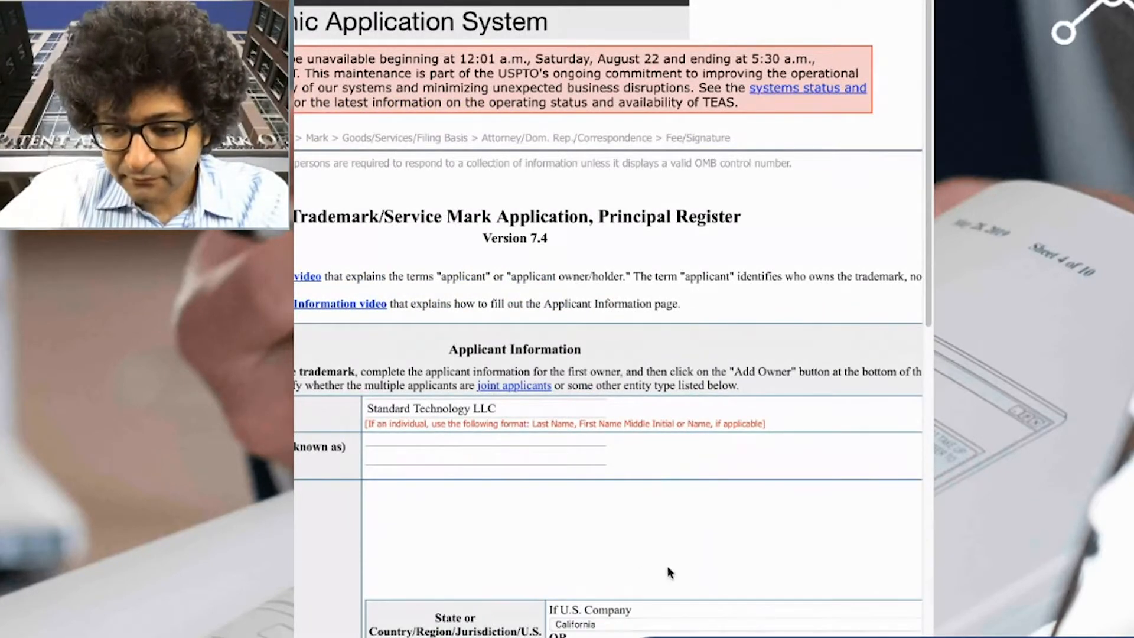
pyautogui.scroll(-5, 668, 605)
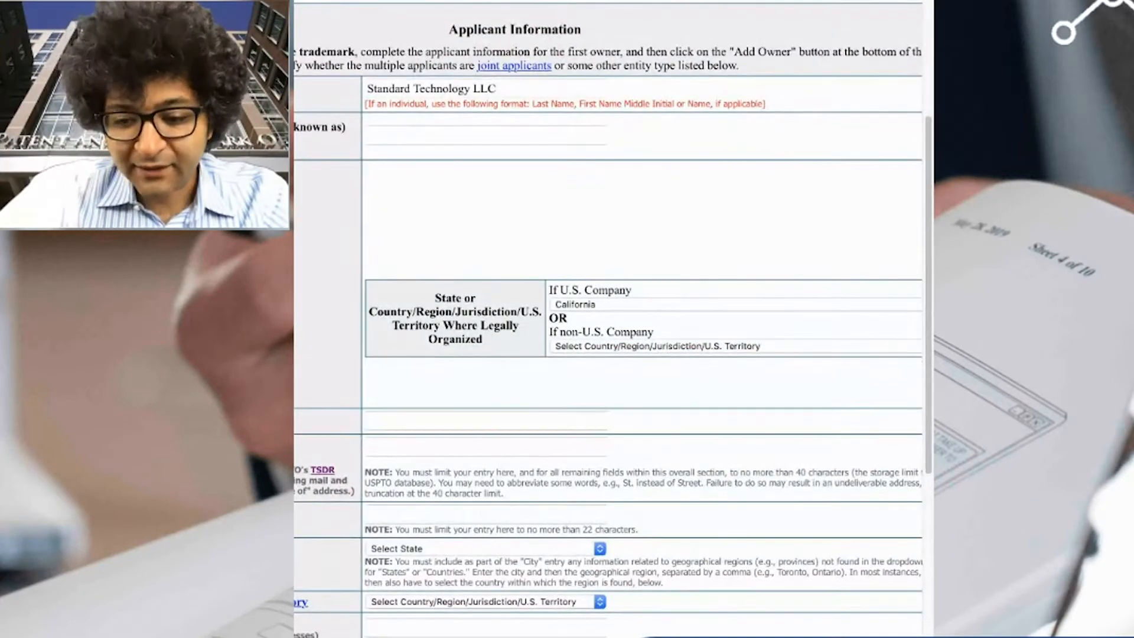
pyautogui.hscroll(-5, 608, 331)
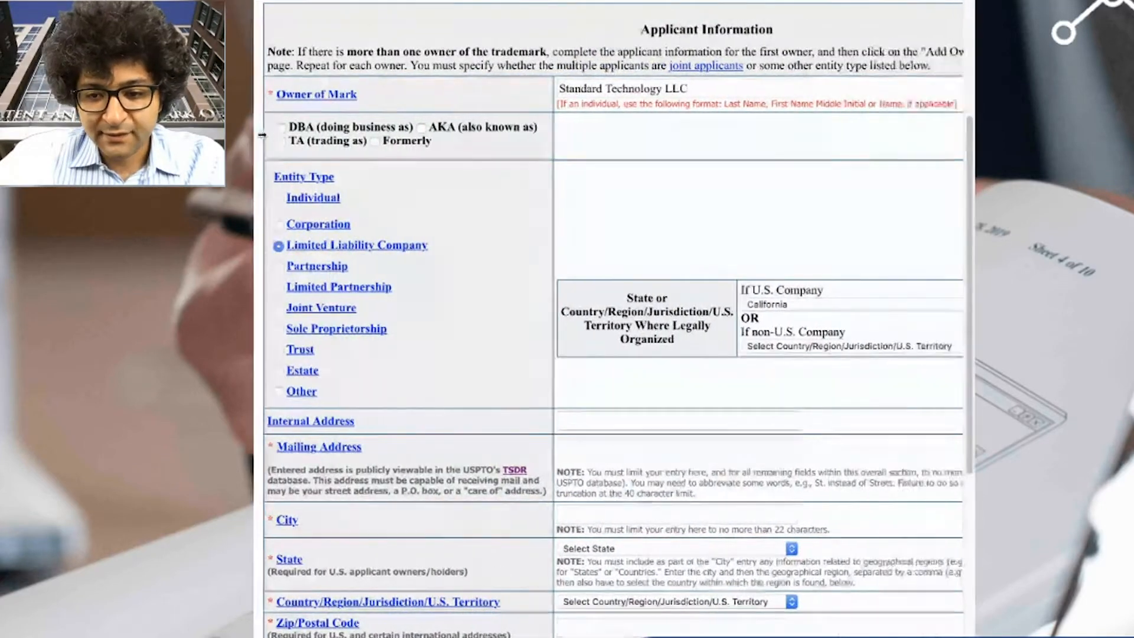
pyautogui.click(597, 447)
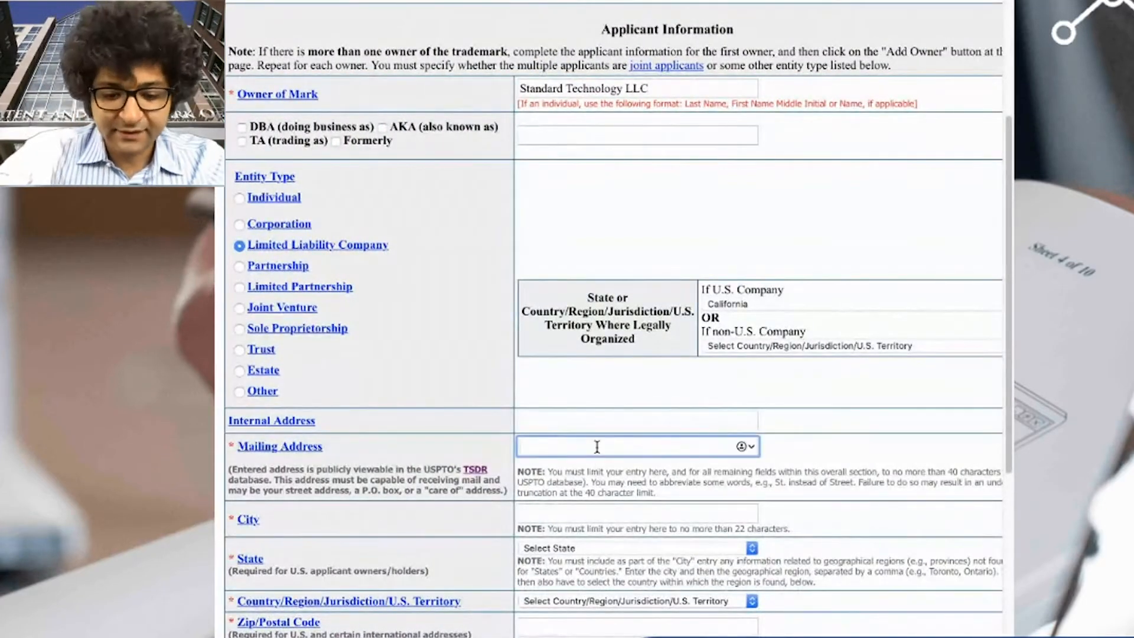
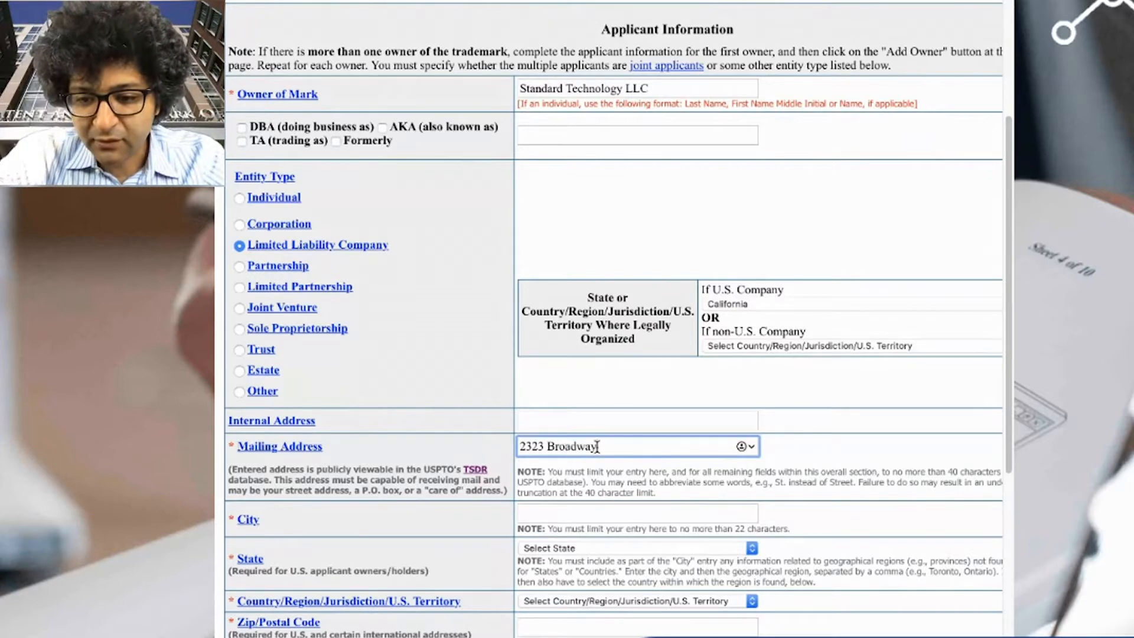
pyautogui.press('Tab')
pyautogui.write('Oakland')
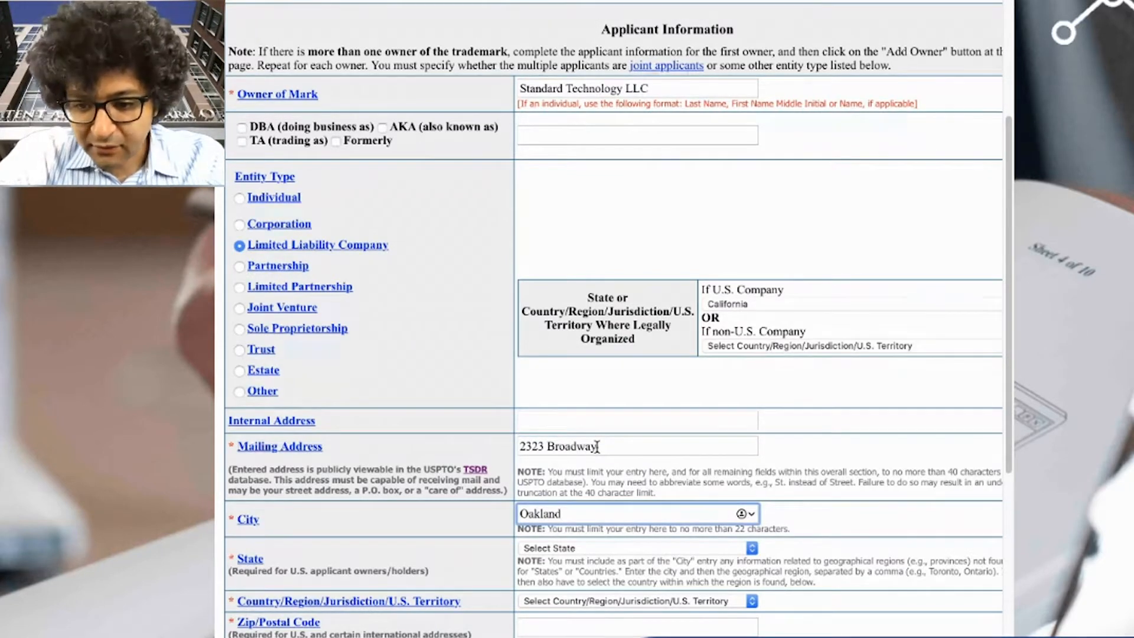
pyautogui.press('Tab')
pyautogui.press('c')
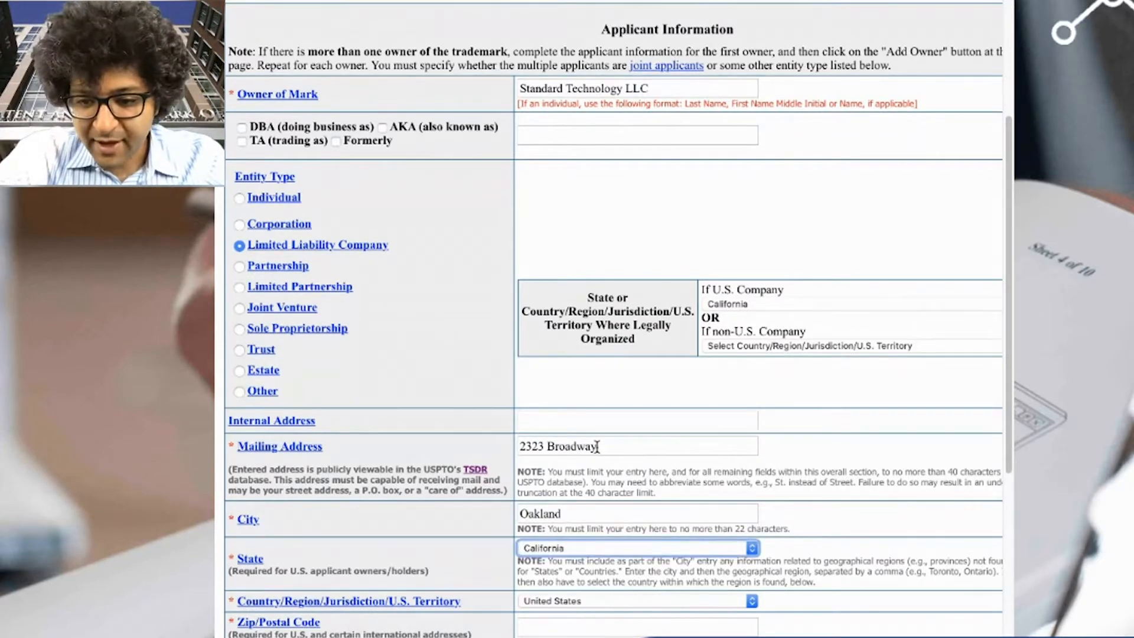
pyautogui.press('Tab')
pyautogui.write('94')
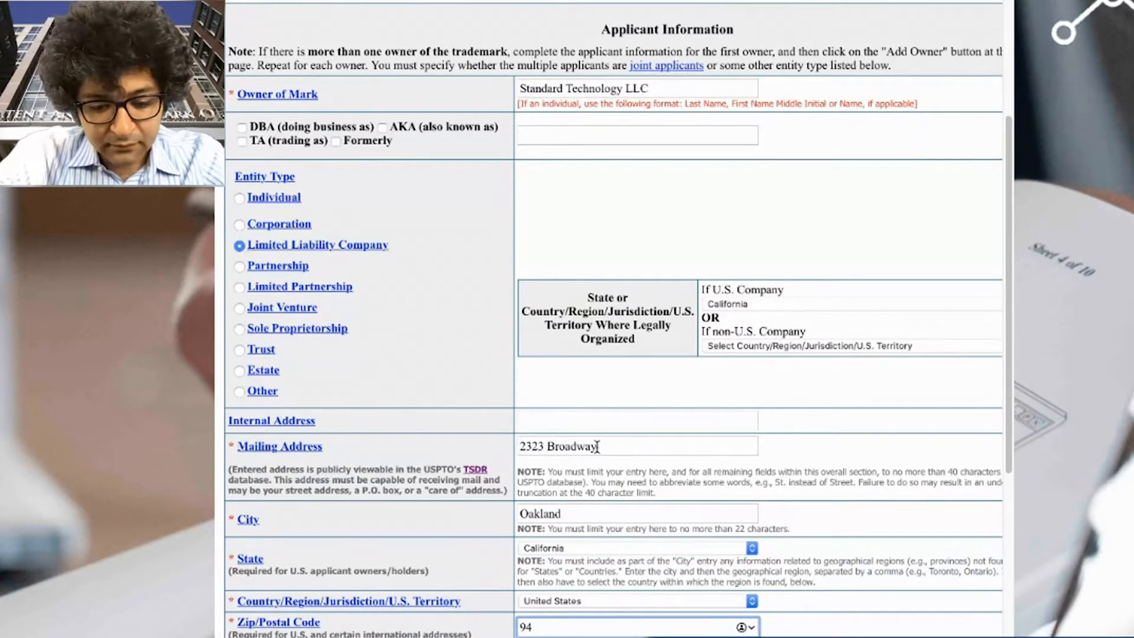
pyautogui.write('612')
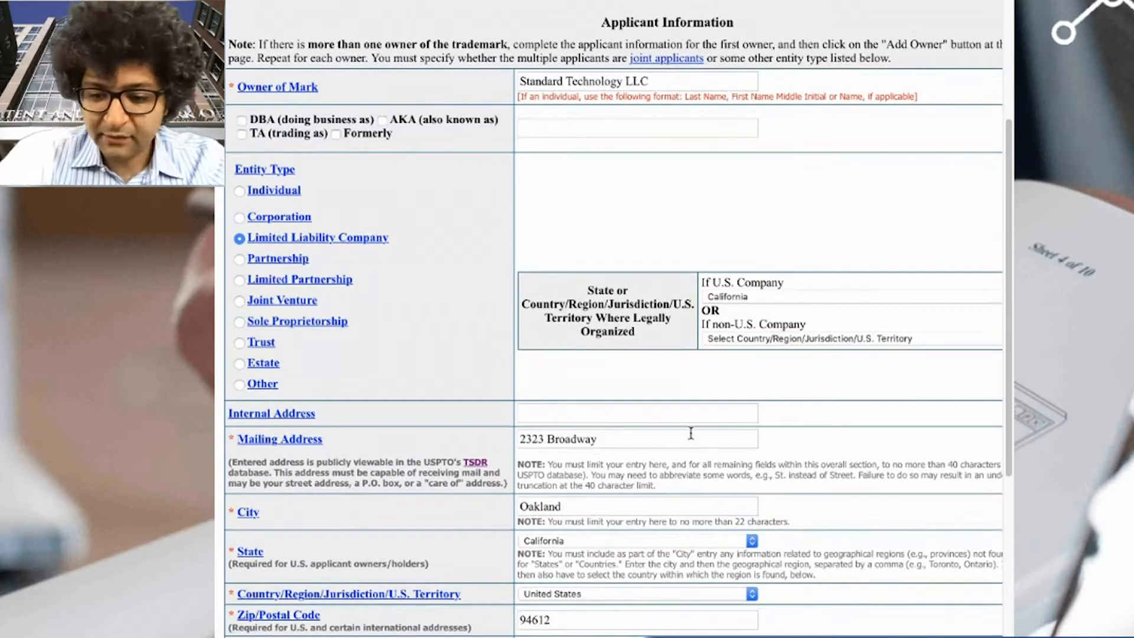
pyautogui.press('Tab')
pyautogui.press('Tab')
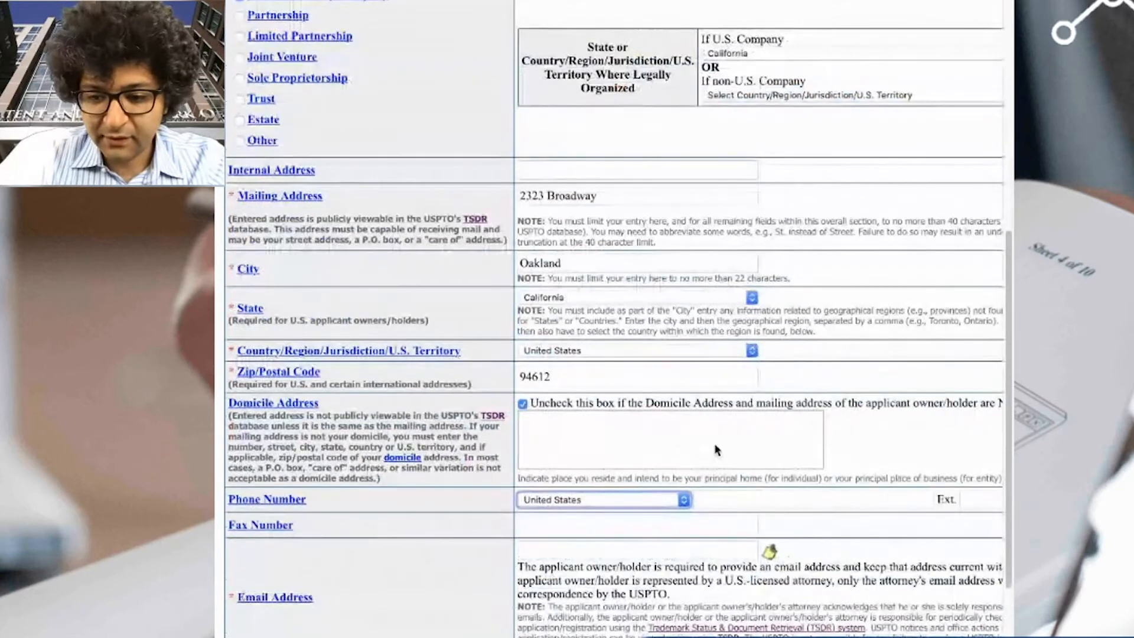
pyautogui.click(605, 421)
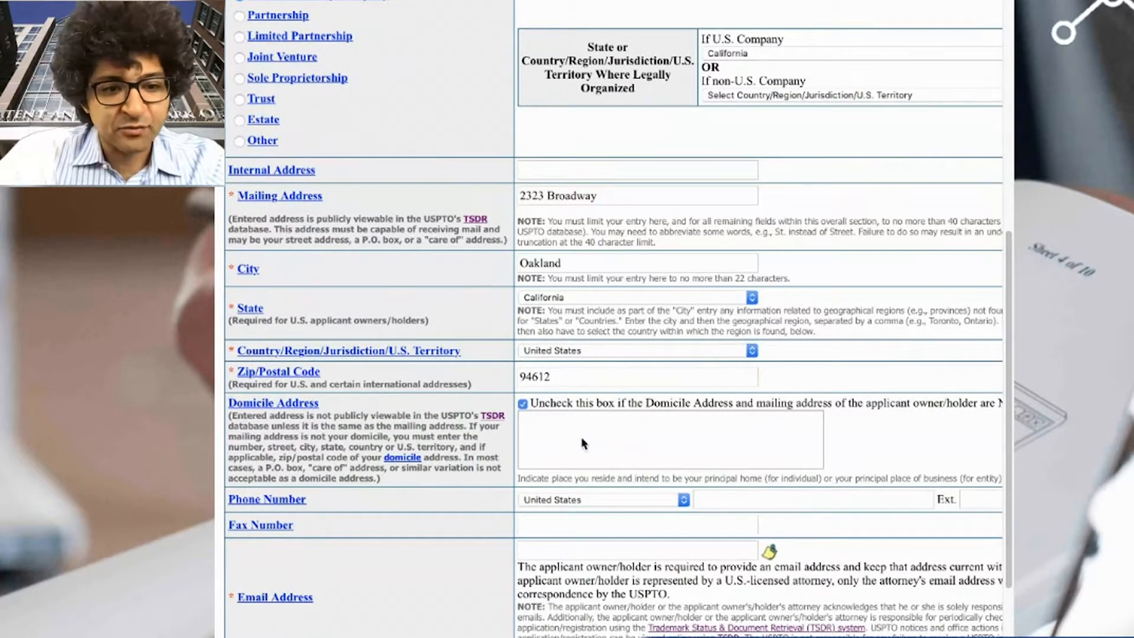
pyautogui.moveTo(647, 403); pyautogui.dragTo(747, 407)
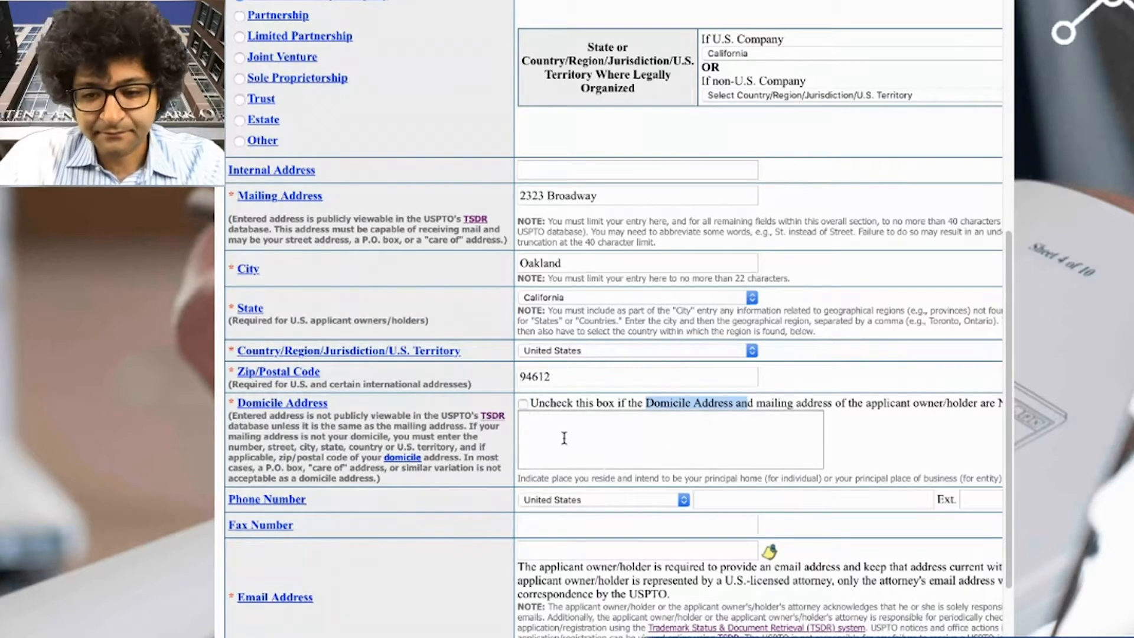
# - Fill in the owner's e-mail address
pyautogui.scroll(1, 648, 447)
pyautogui.scroll(-5, 648, 447)
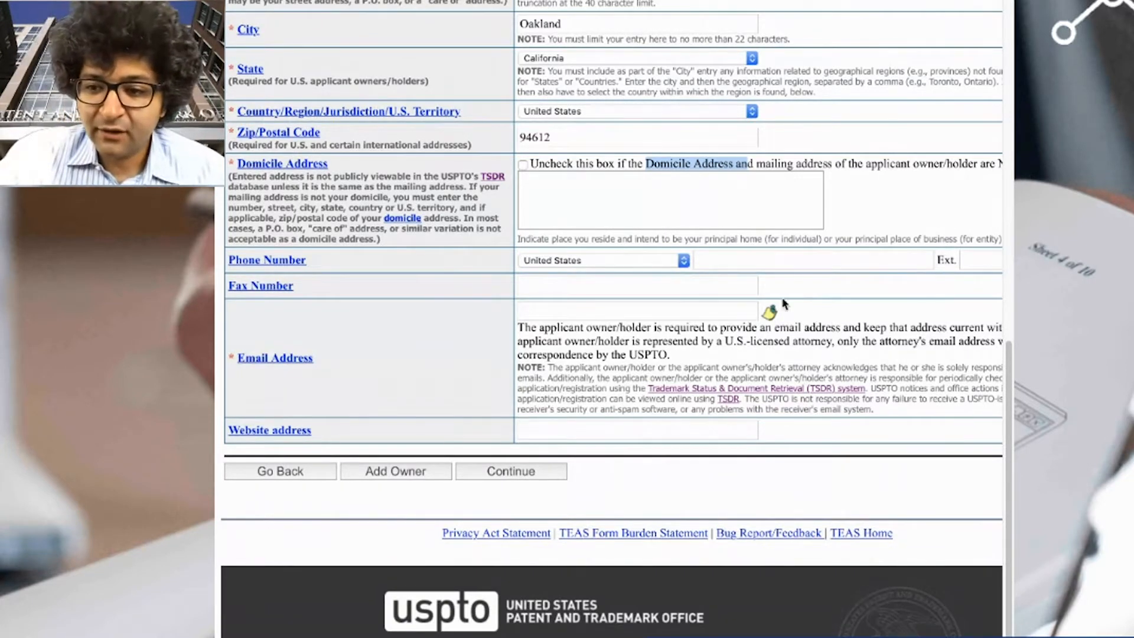
pyautogui.click(551, 285)
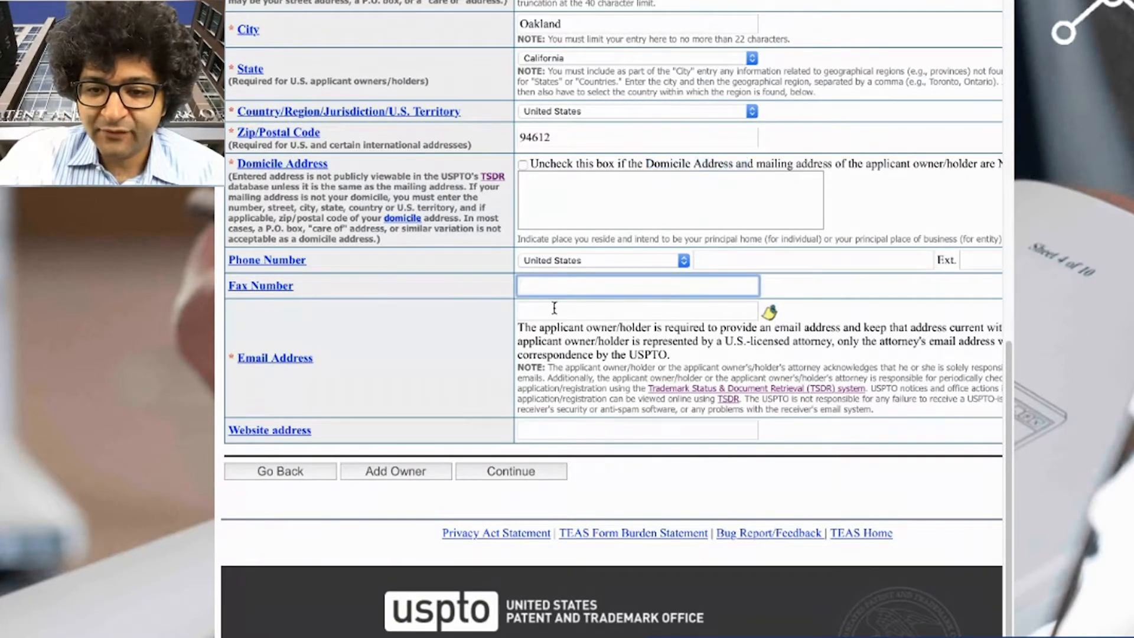
pyautogui.click(592, 308)
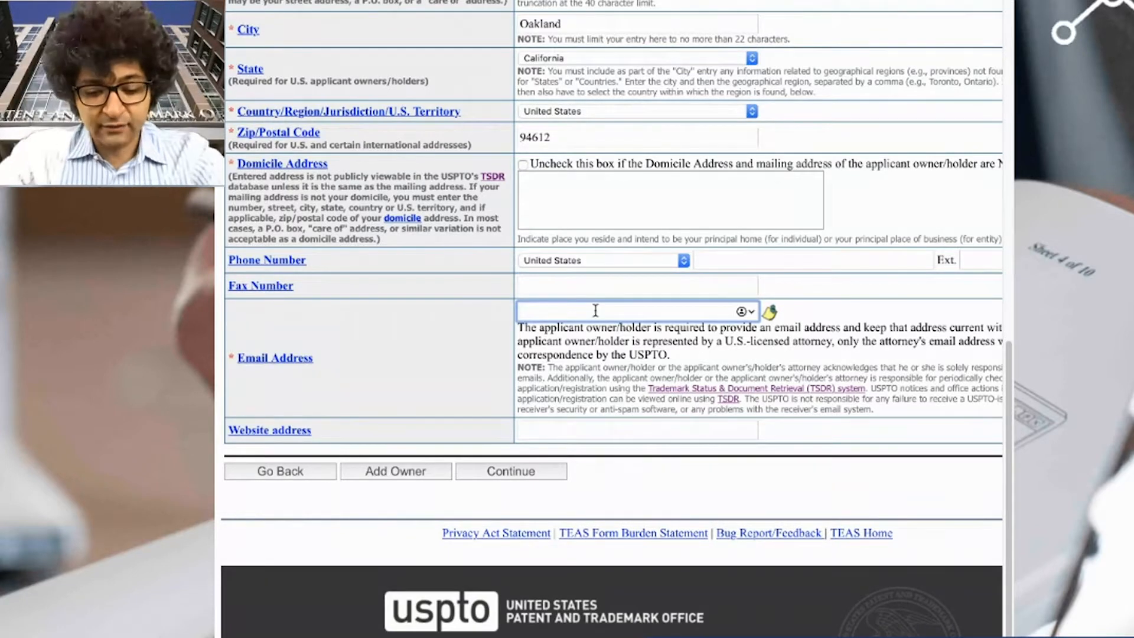
pyautogui.write('sone')
pyautogui.press('BackSpace')
pyautogui.press('BackSpace')
pyautogui.press('BackSpace')
pyautogui.press('BackSpace')
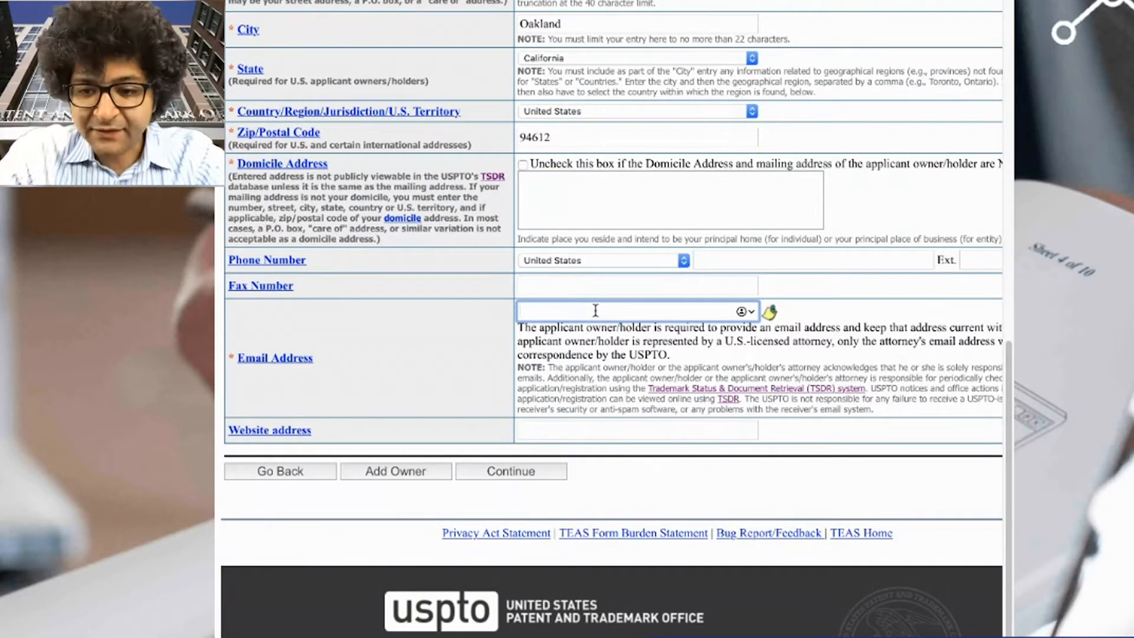
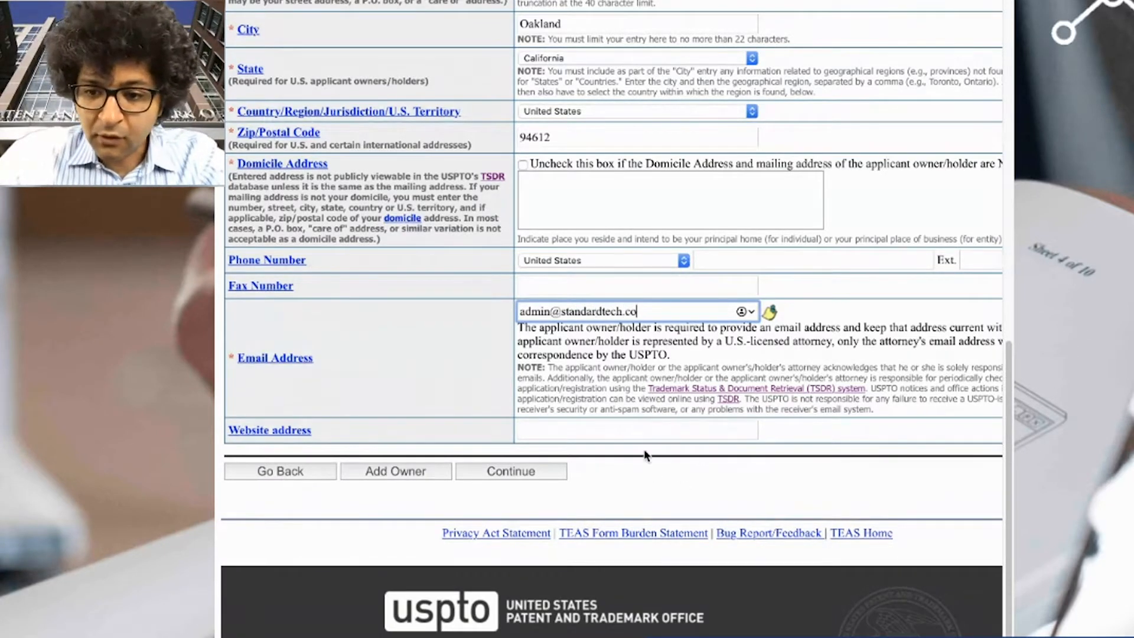
pyautogui.click(643, 431)
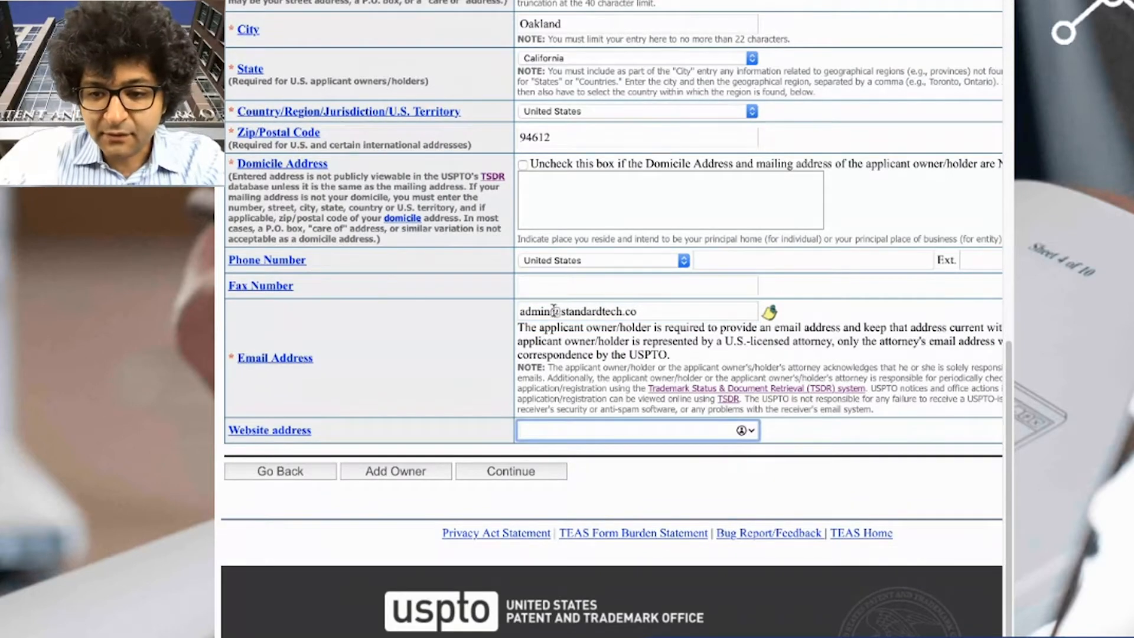
pyautogui.moveTo(560, 311); pyautogui.dragTo(633, 468)
pyautogui.press('super+c')
pyautogui.click(601, 435)
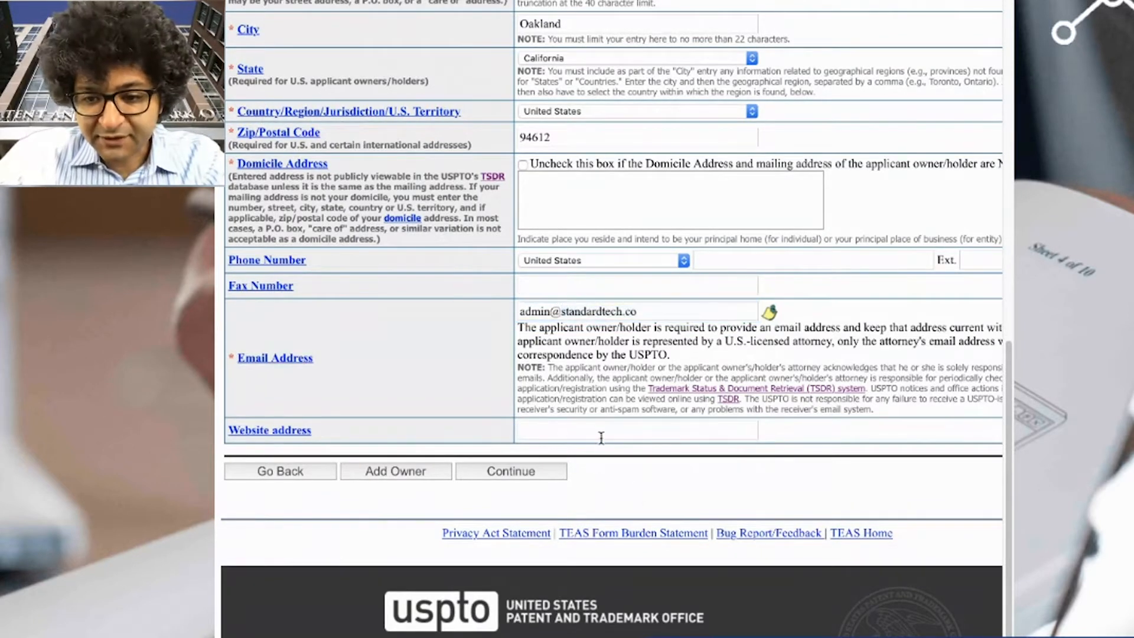
pyautogui.press('super+v')
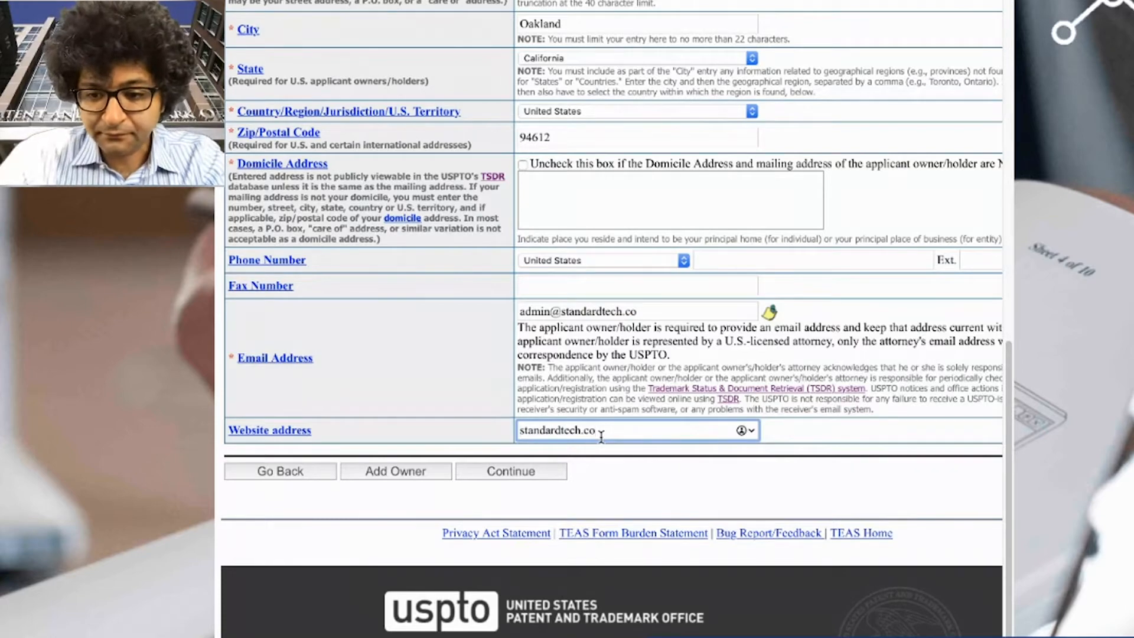
pyautogui.press('Home')
pyautogui.write('http://')
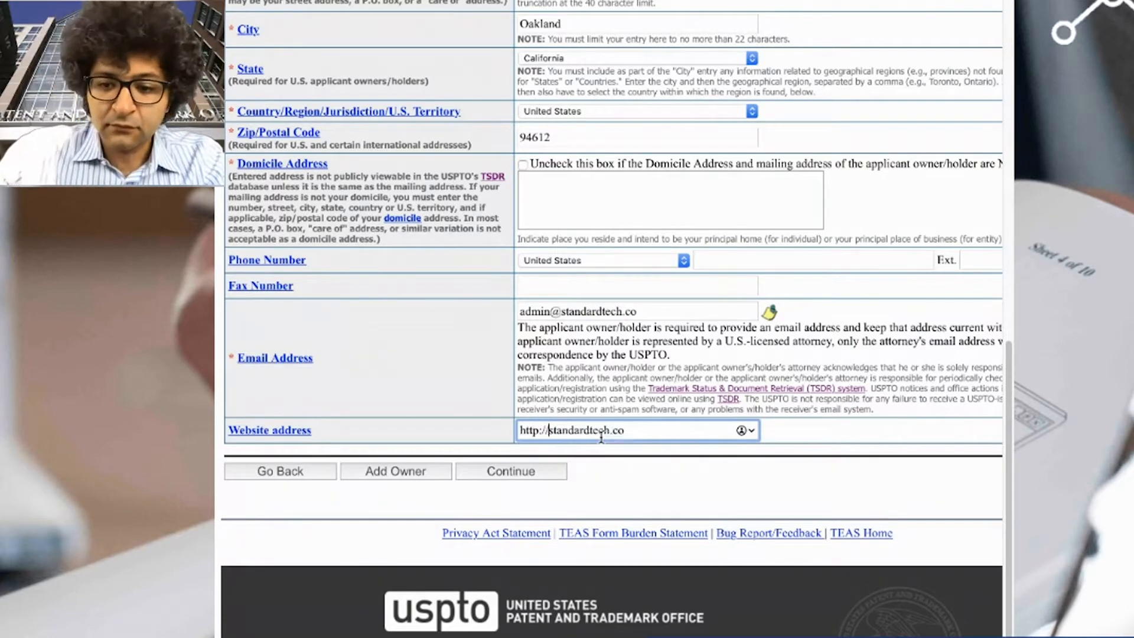
pyautogui.scroll(2, 591, 472)
pyautogui.click(529, 607)
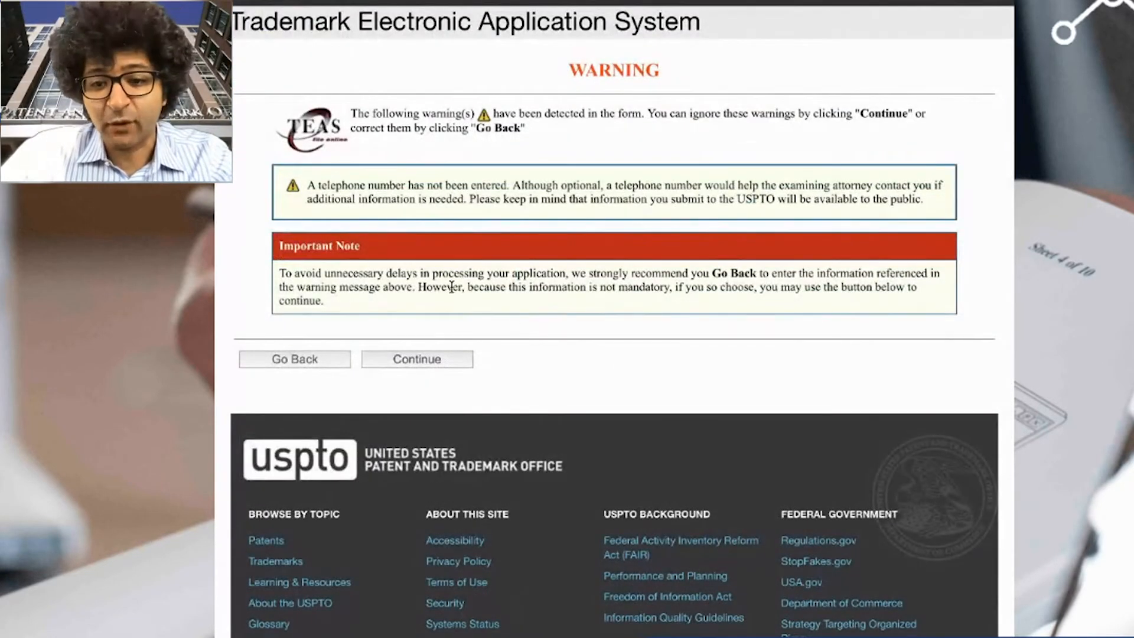
# - Continue past the missing-telephone warning and select the Special Form mark type
pyautogui.click(423, 360)
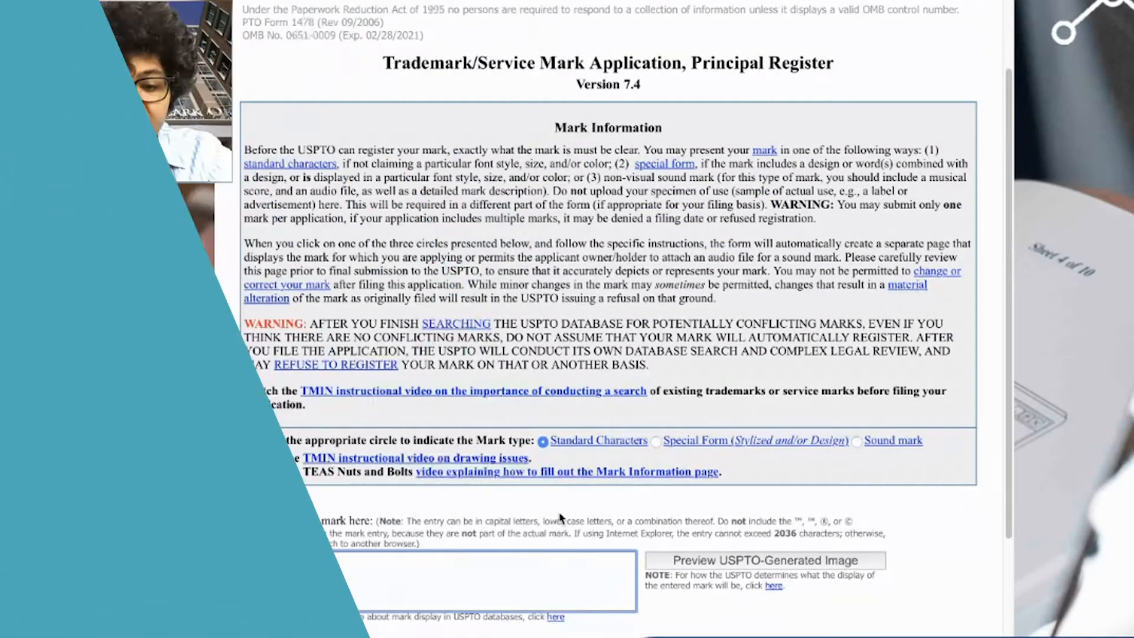
pyautogui.write('LACE UP')
pyautogui.press('BackSpace')
pyautogui.press('BackSpace')
pyautogui.press('BackSpace')
pyautogui.press('BackSpace')
pyautogui.press('BackSpace')
pyautogui.press('BackSpace')
pyautogui.press('BackSpace')
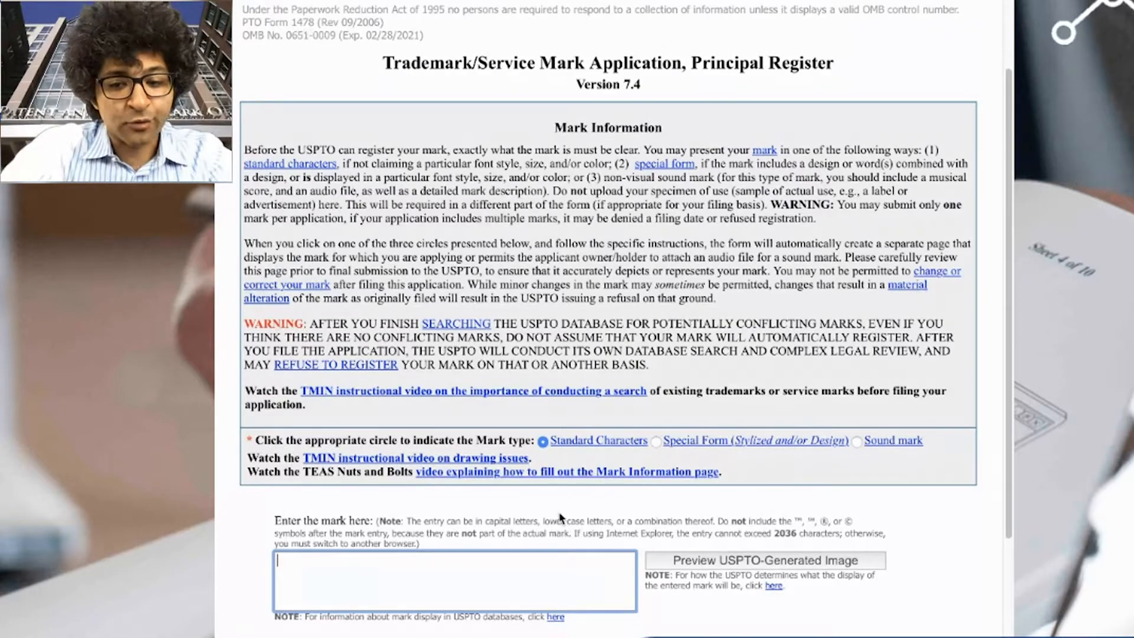
pyautogui.click(656, 440)
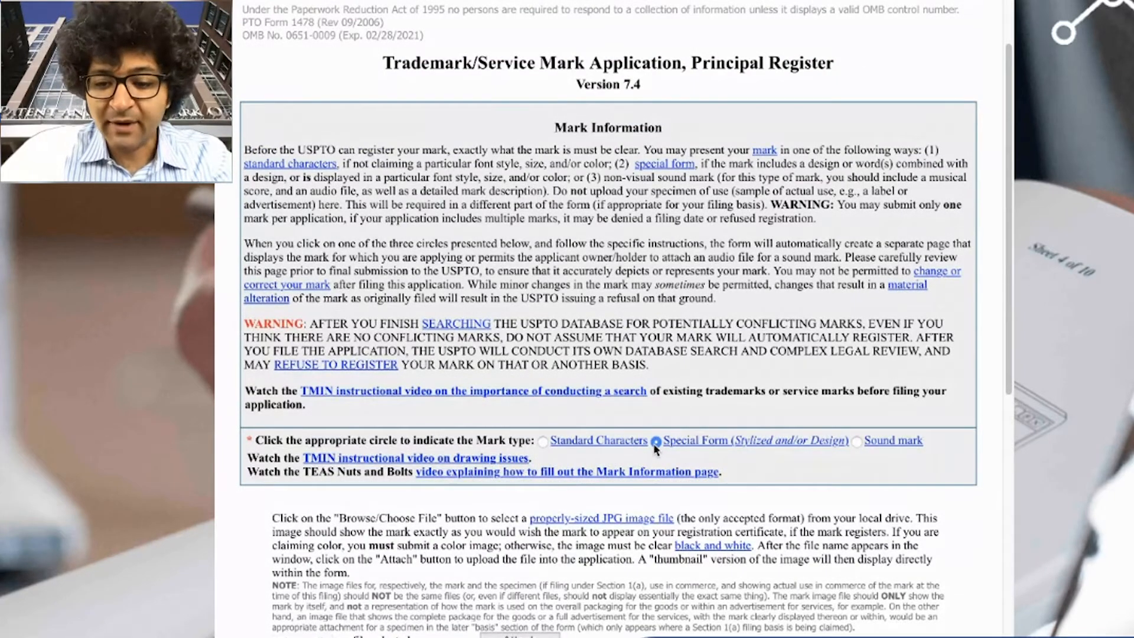
pyautogui.scroll(-4, 656, 448)
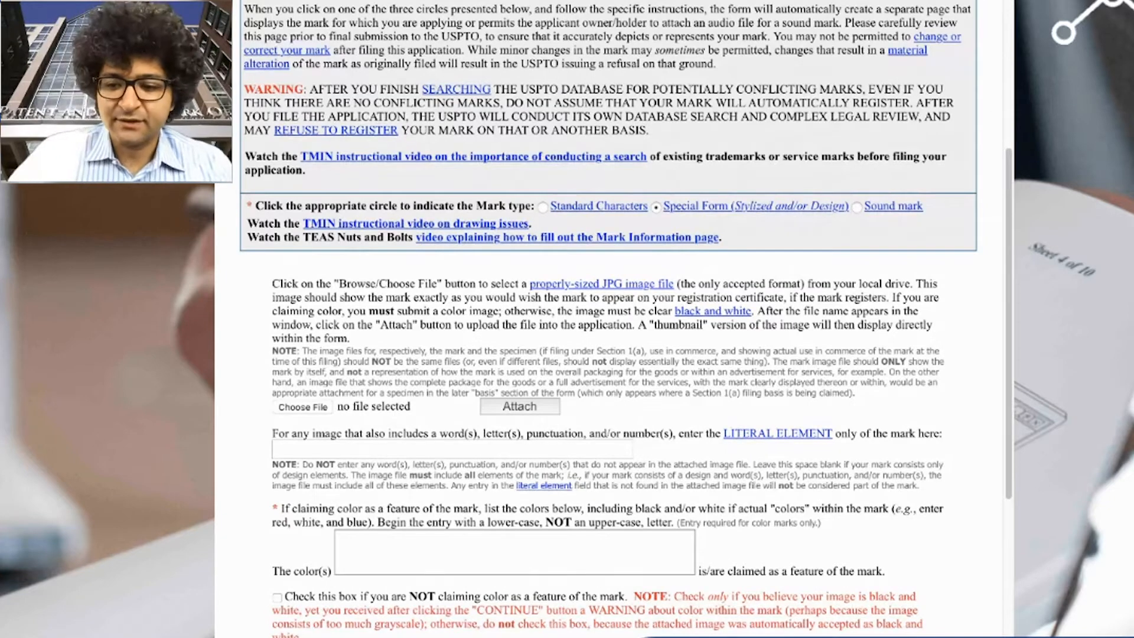
# - Attach the hand-drawn LACE UP image file as the mark drawing
pyautogui.click(609, 523)
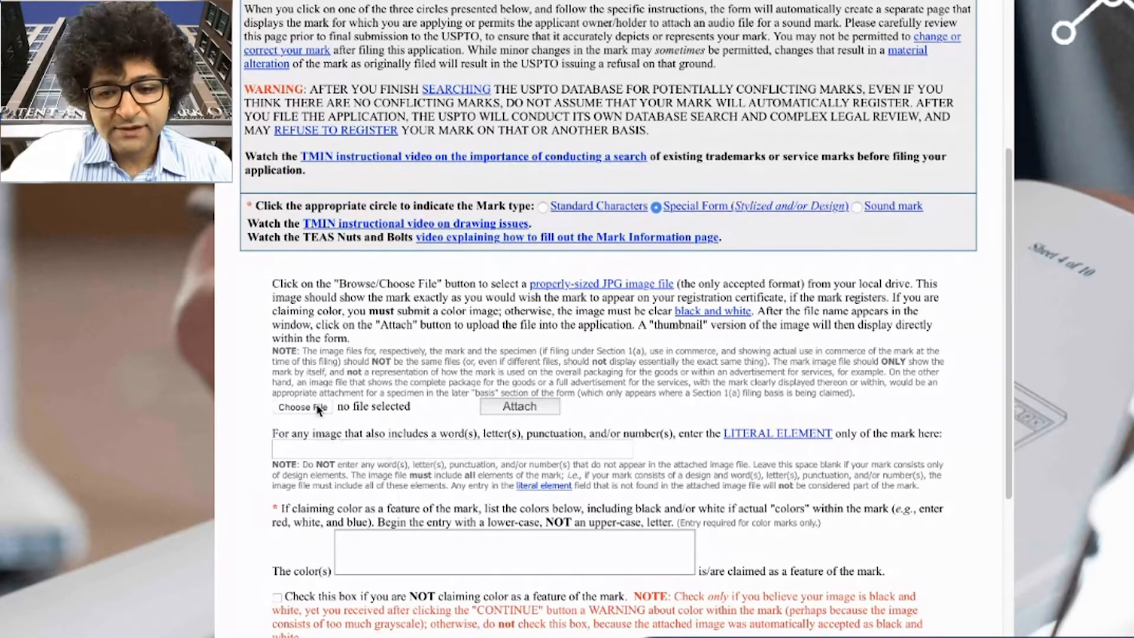
pyautogui.click(319, 408)
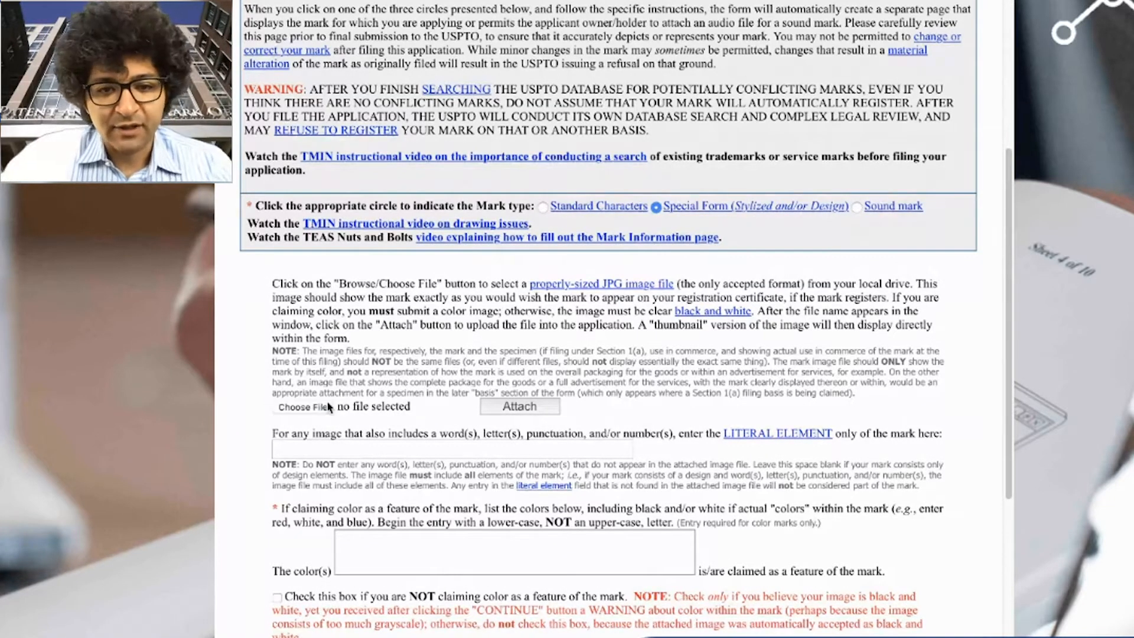
pyautogui.click(496, 407)
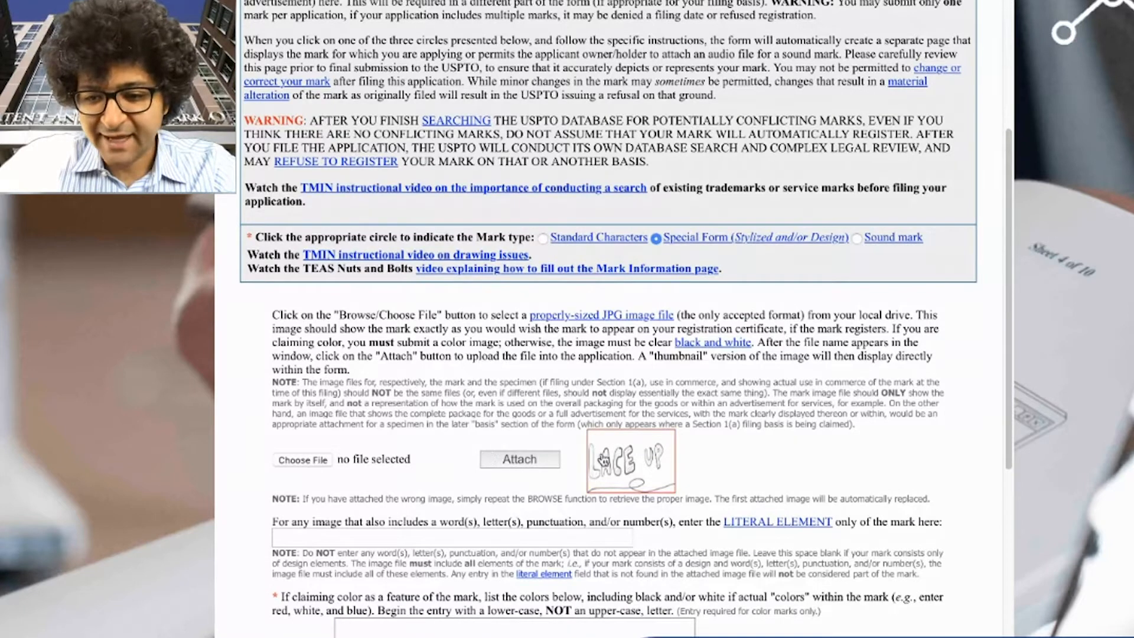
pyautogui.click(642, 460)
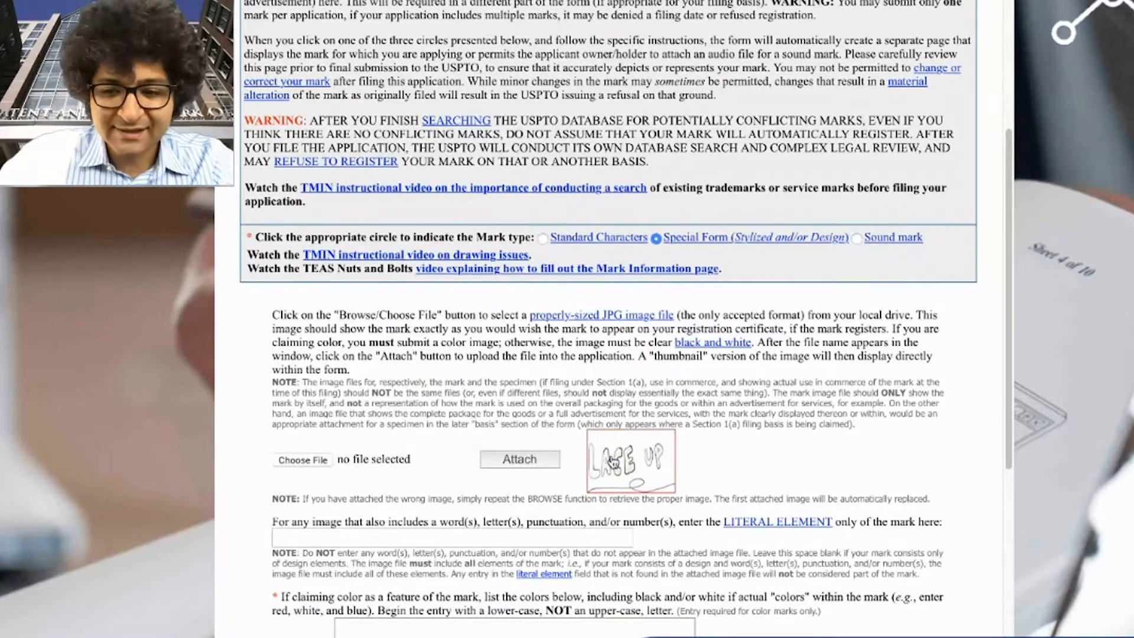
pyautogui.scroll(-2, 617, 393)
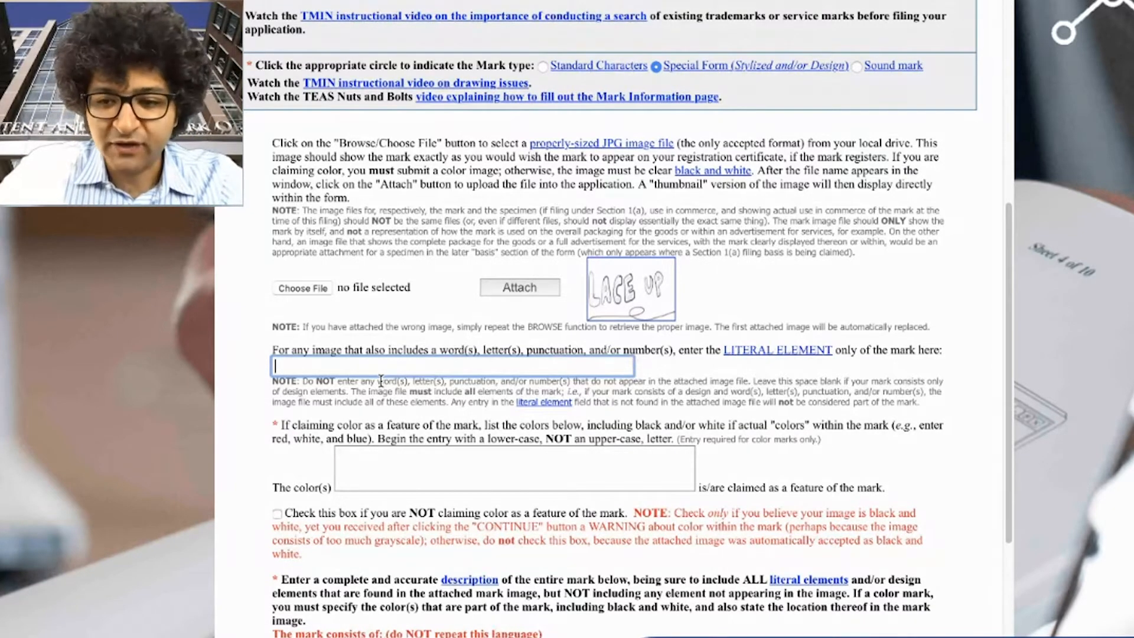
# - Enter 'LACE UP' as the mark's literal element
pyautogui.write('LACE UP')
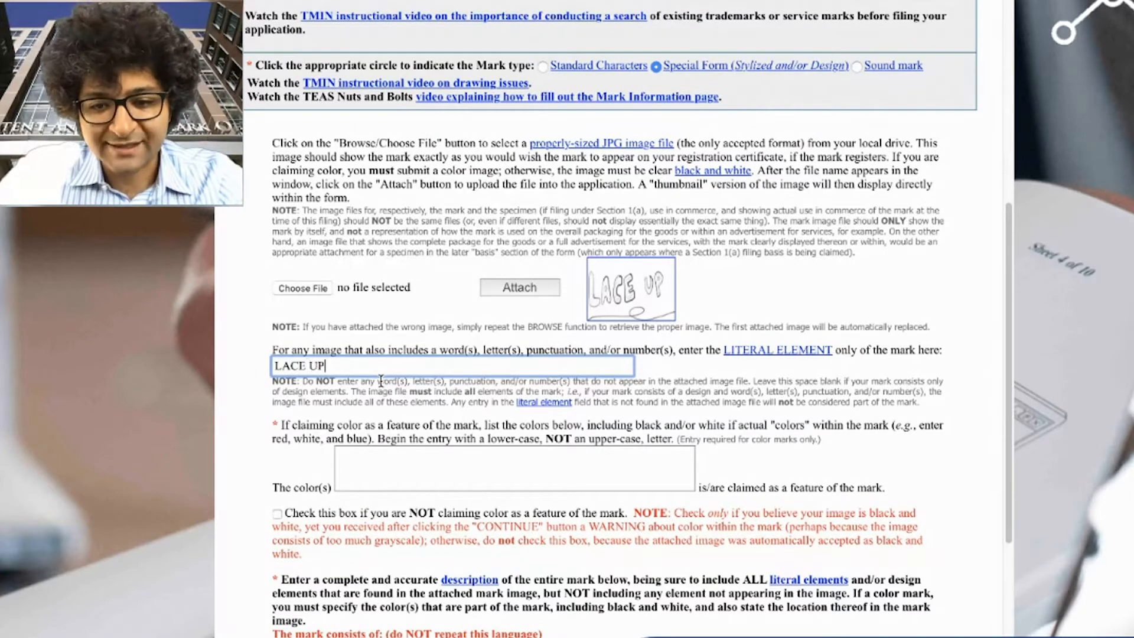
pyautogui.press('Tab')
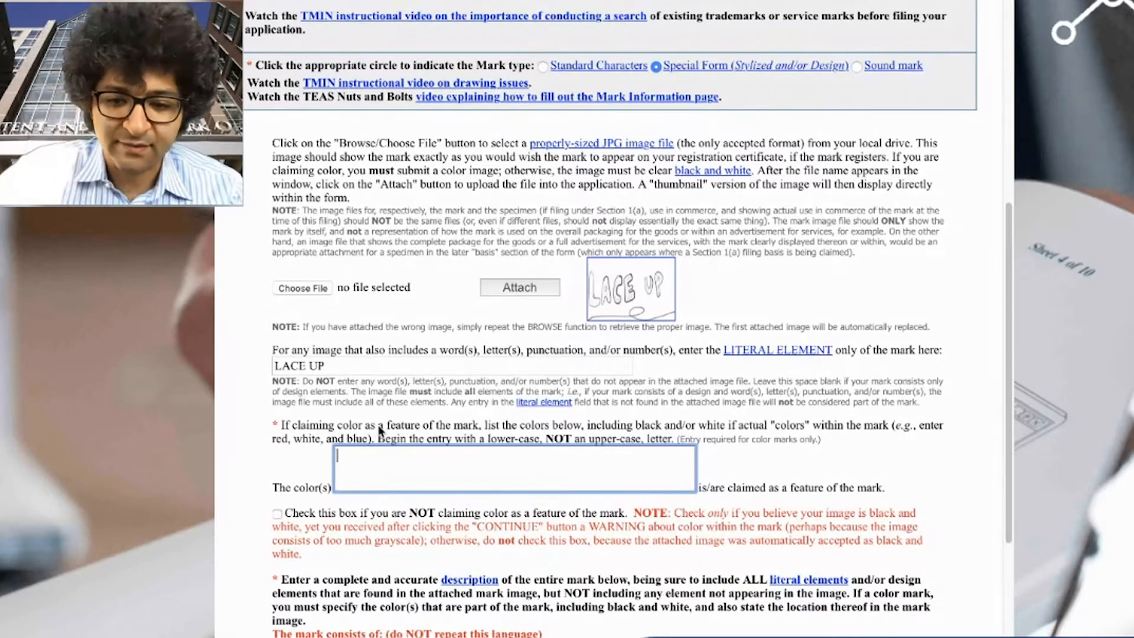
pyautogui.scroll(-1, 305, 506)
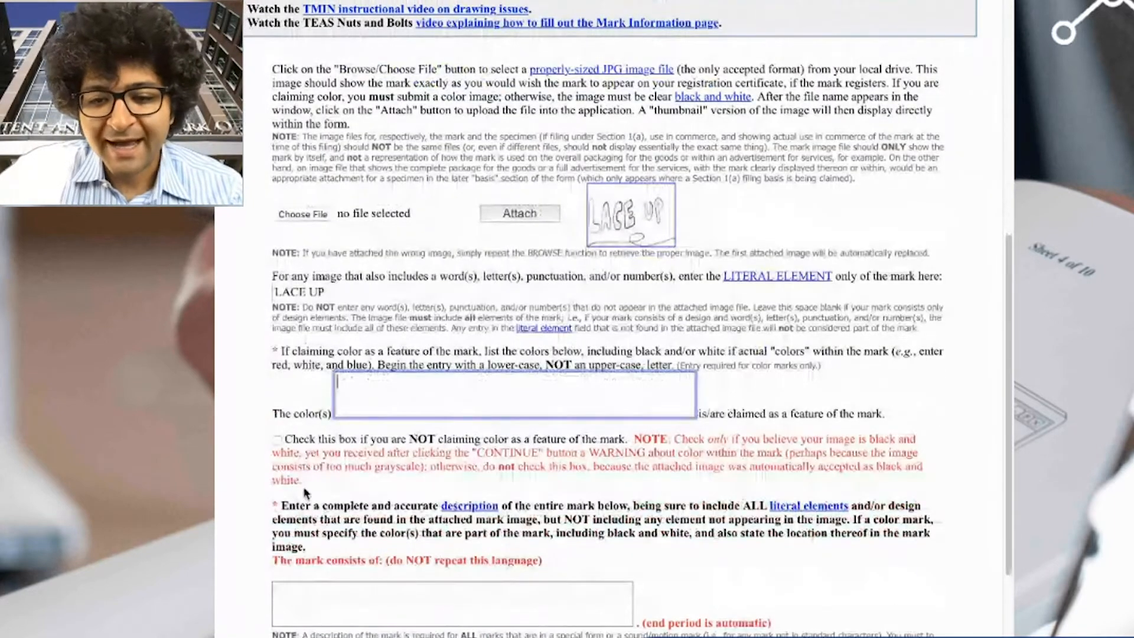
# - Tick the box stating that colour is not claimed as a feature of the mark
pyautogui.click(275, 440)
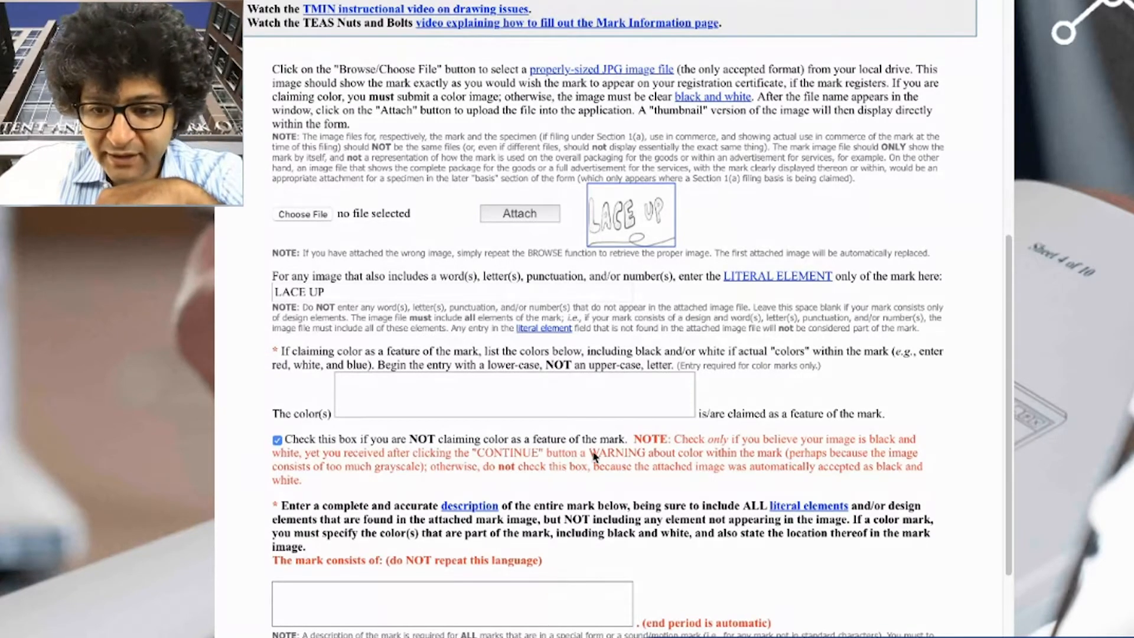
pyautogui.scroll(-2, 618, 471)
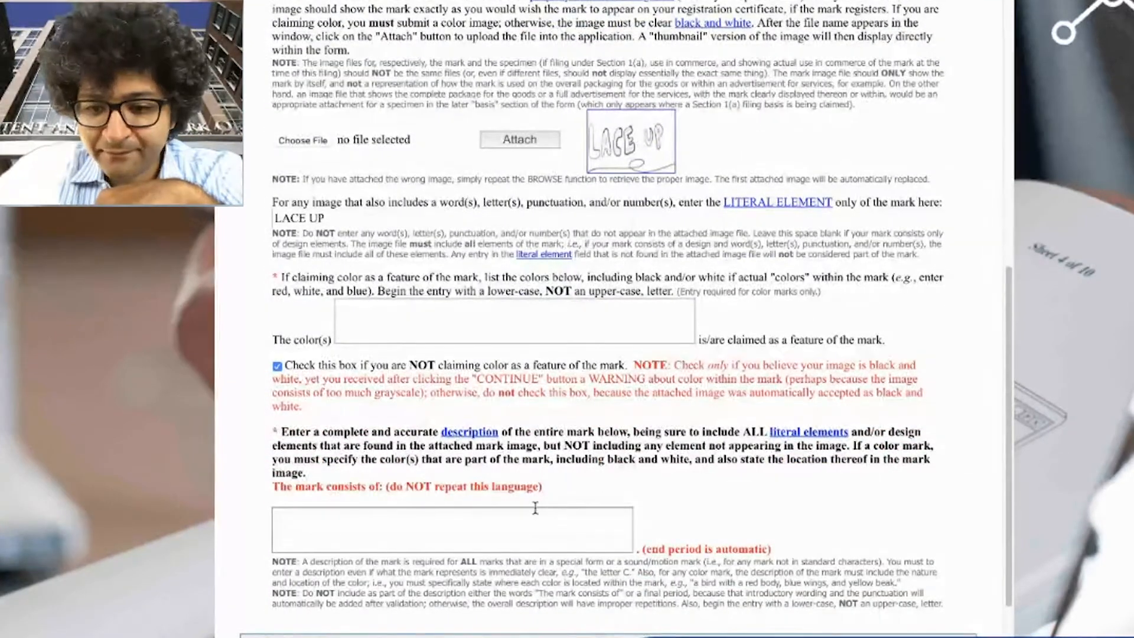
pyautogui.click(528, 524)
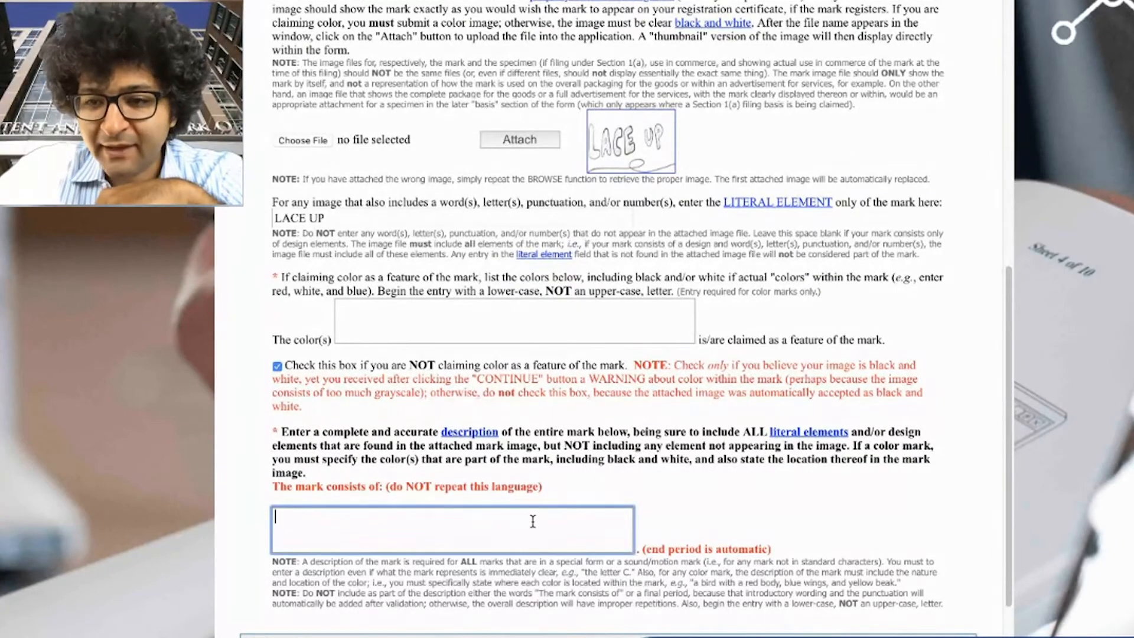
# - Describe the mark as stylized lettering of the word LACE UP with a lace extending below the word
pyautogui.scroll(-1, 531, 522)
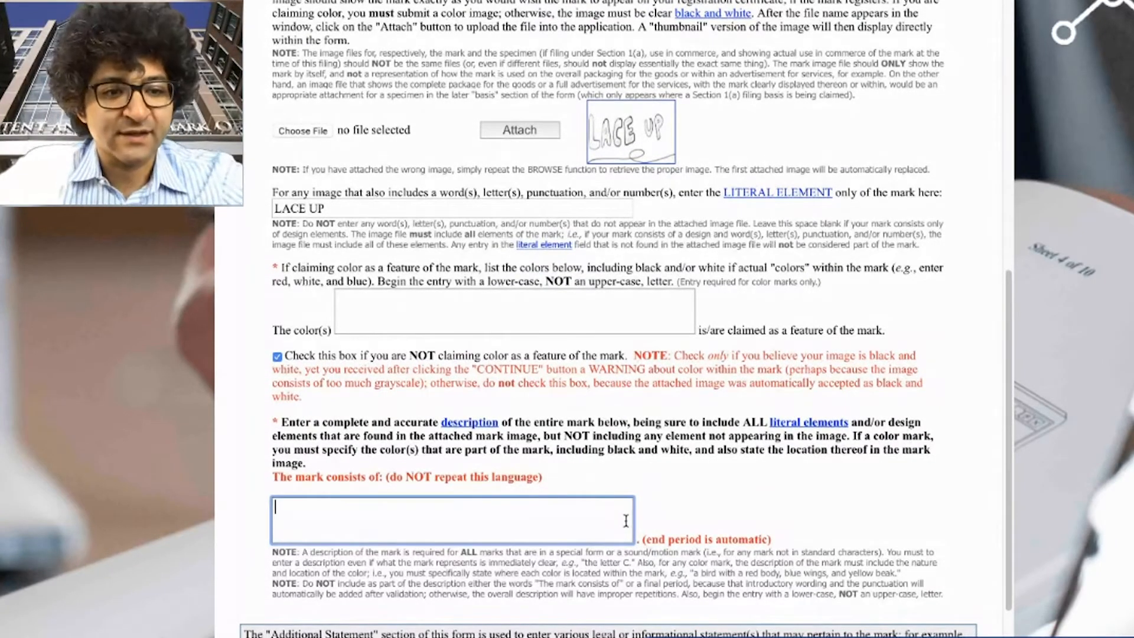
pyautogui.write('LACE')
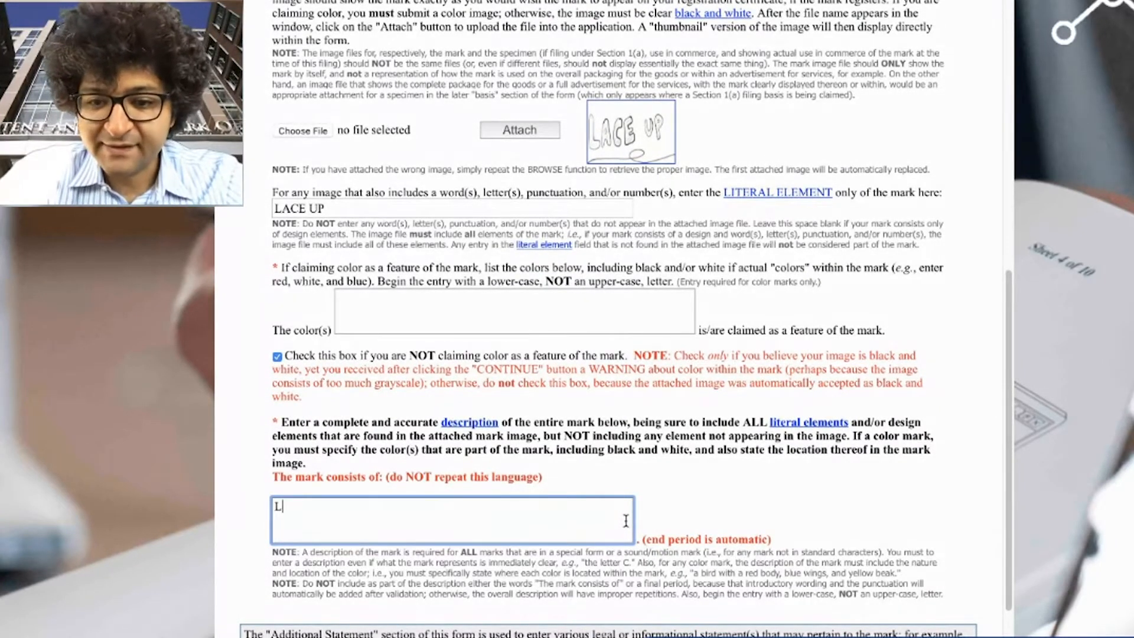
pyautogui.press('BackSpace')
pyautogui.press('BackSpace')
pyautogui.press('BackSpace')
pyautogui.press('BackSpace')
pyautogui.write('the')
pyautogui.press('BackSpace')
pyautogui.press('BackSpace')
pyautogui.press('BackSpace')
pyautogui.write('sty')
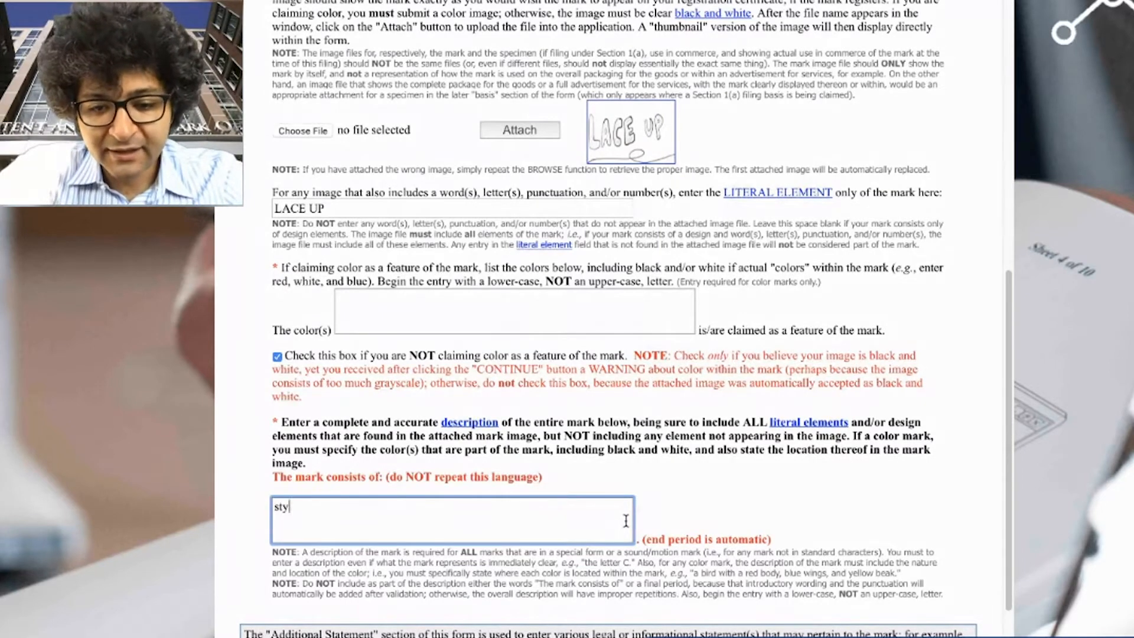
pyautogui.write('lized lettering of th e')
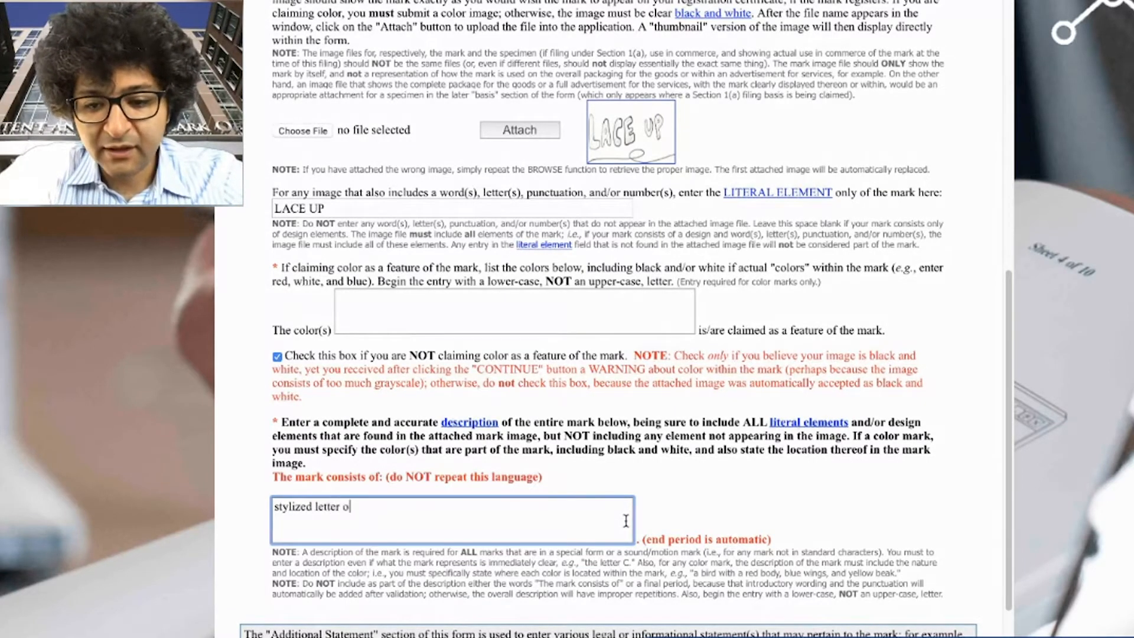
pyautogui.press('BackSpace')
pyautogui.press('BackSpace')
pyautogui.press('BackSpace')
pyautogui.press('BackSpace')
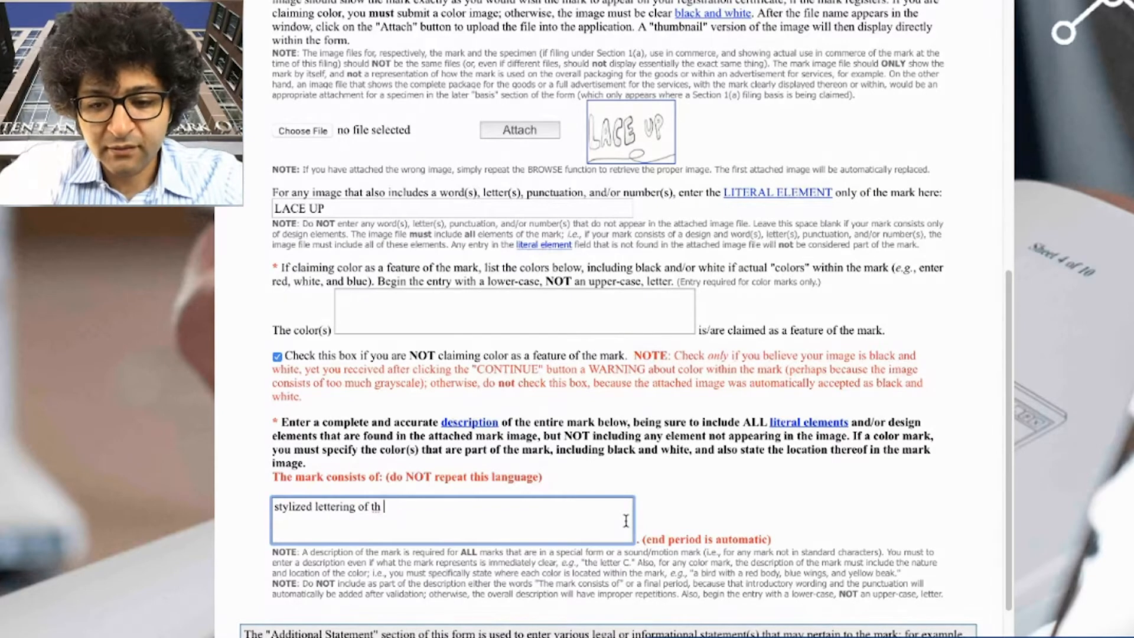
pyautogui.write('e word LACE UP')
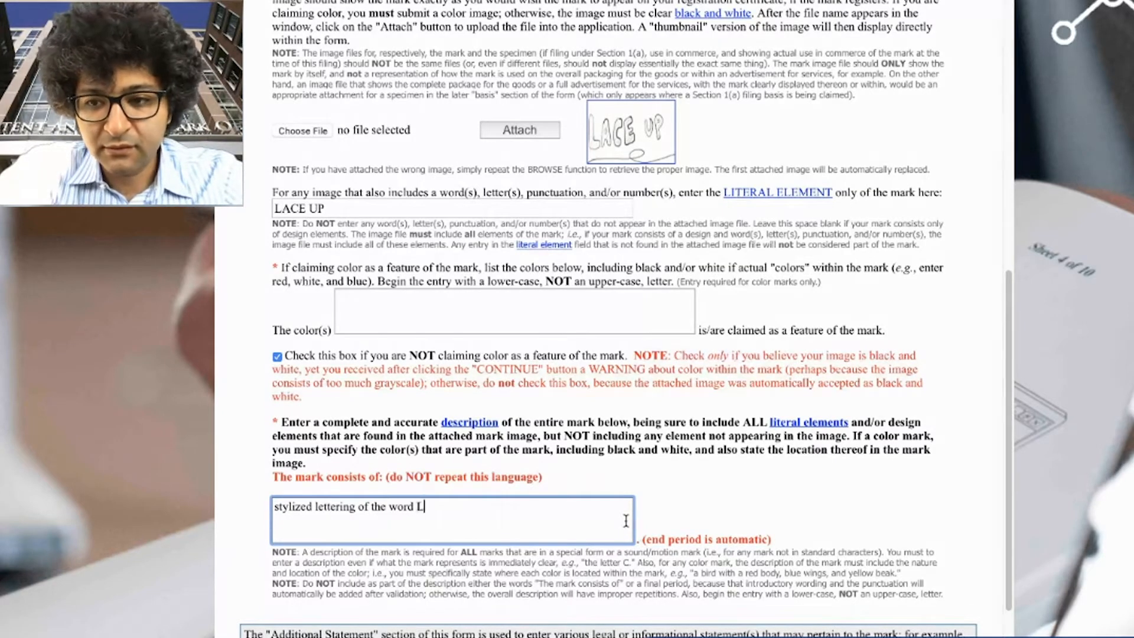
pyautogui.press('BackSpace')
pyautogui.press('BackSpace')
pyautogui.write('UP is')
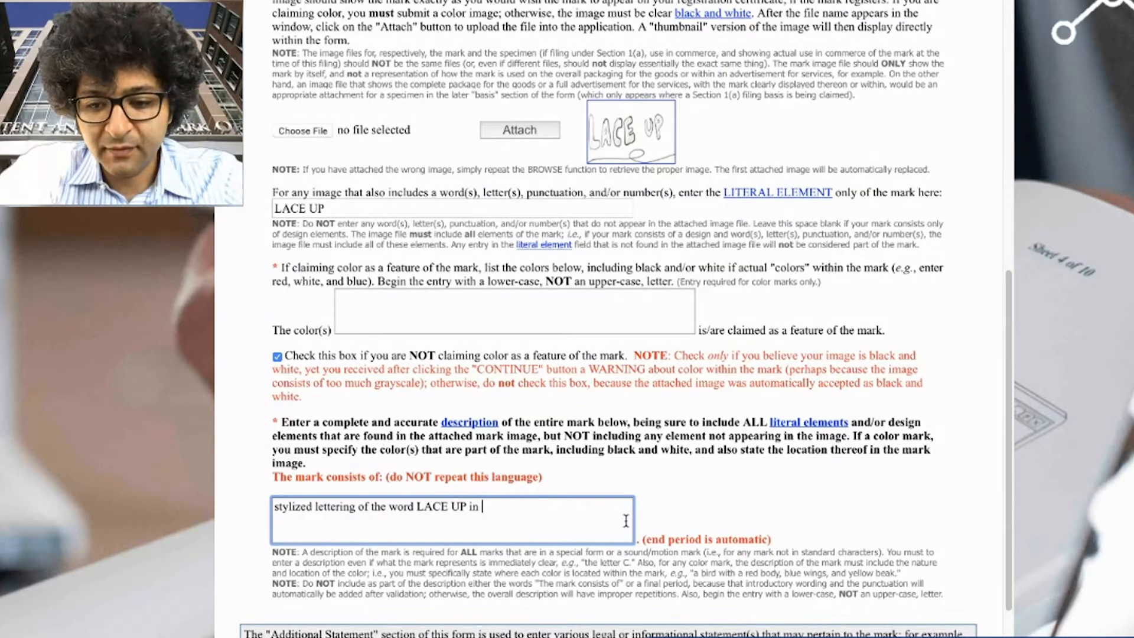
pyautogui.press('BackSpace')
pyautogui.press('BackSpace')
pyautogui.write('with')
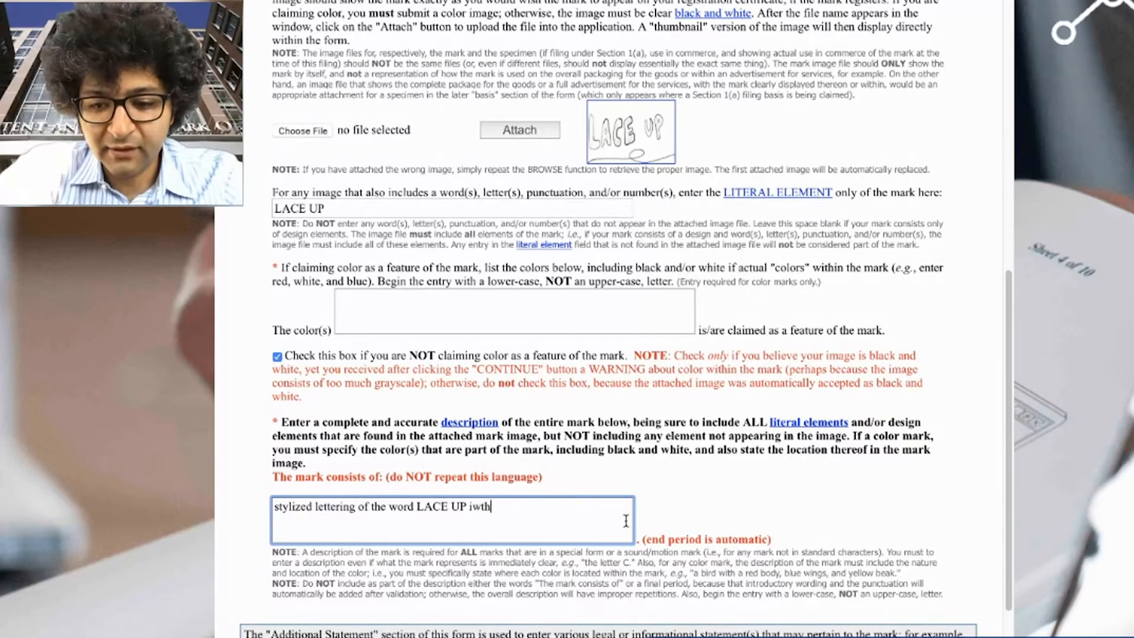
pyautogui.press('BackSpace')
pyautogui.press('BackSpace')
pyautogui.press('BackSpace')
pyautogui.press('BackSpace')
pyautogui.write('i')
pyautogui.write('with a rib')
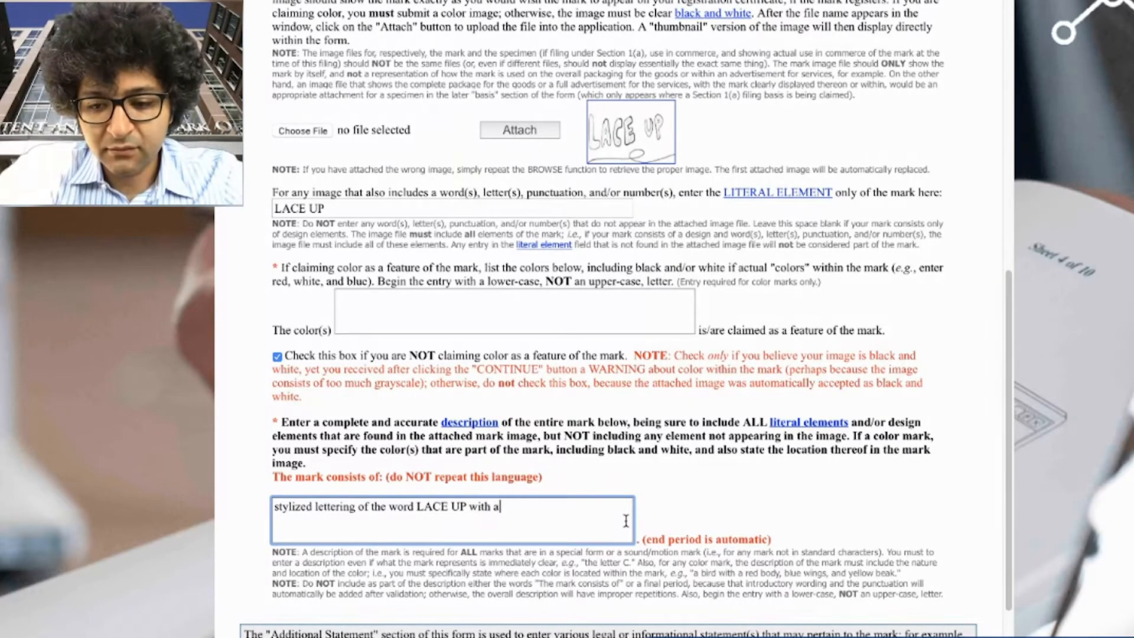
pyautogui.press('BackSpace')
pyautogui.press('BackSpace')
pyautogui.press('BackSpace')
pyautogui.write('lace')
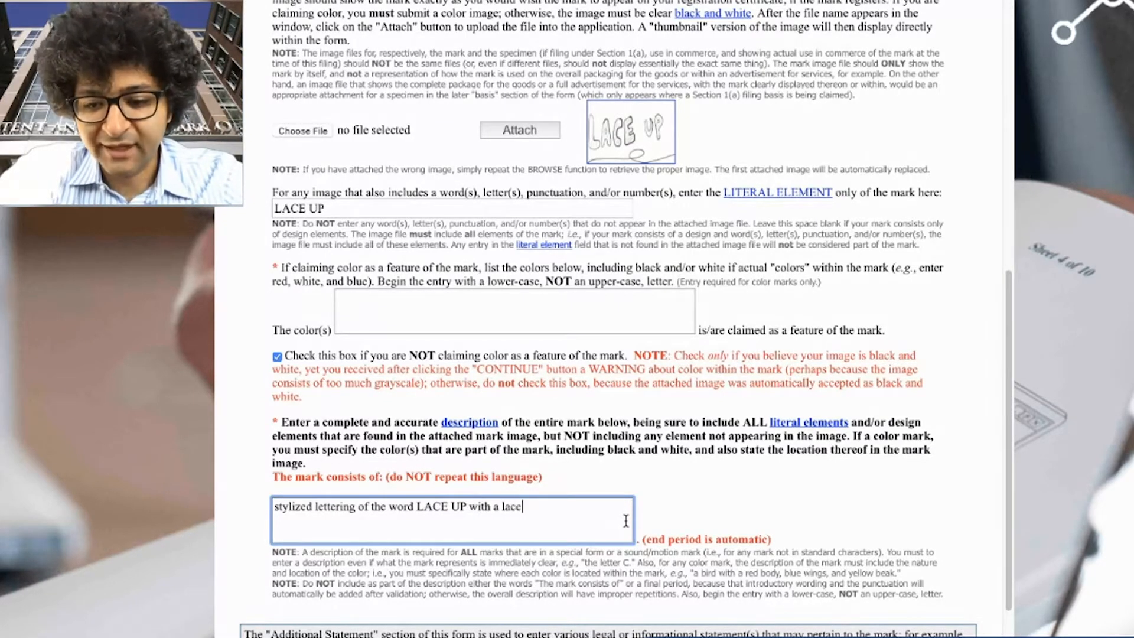
pyautogui.write(' extending be')
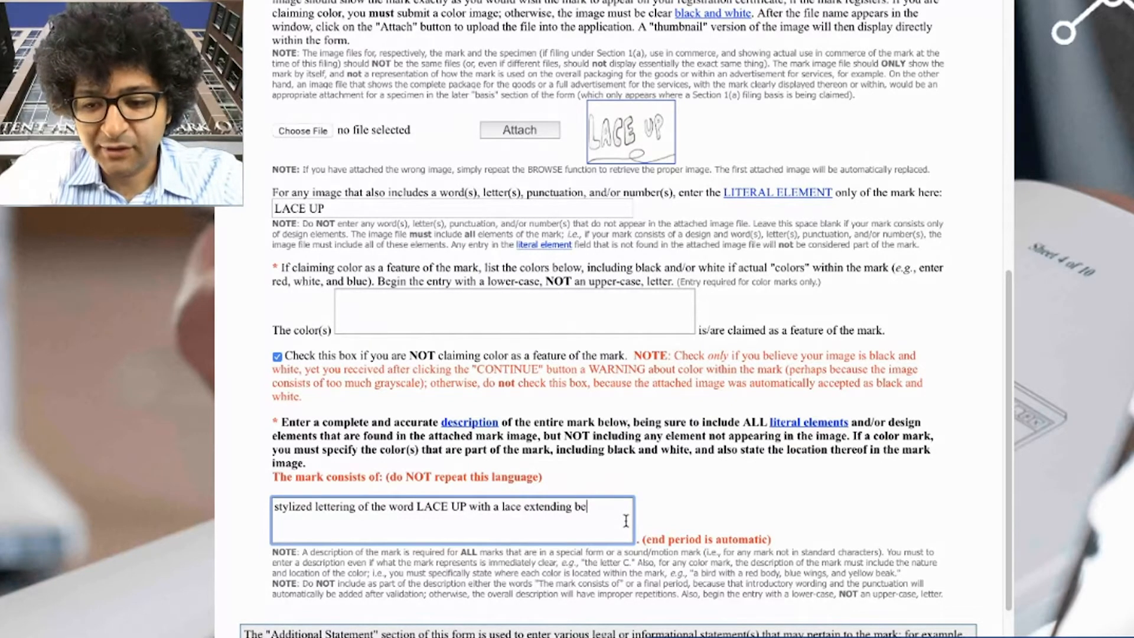
pyautogui.write('low the words')
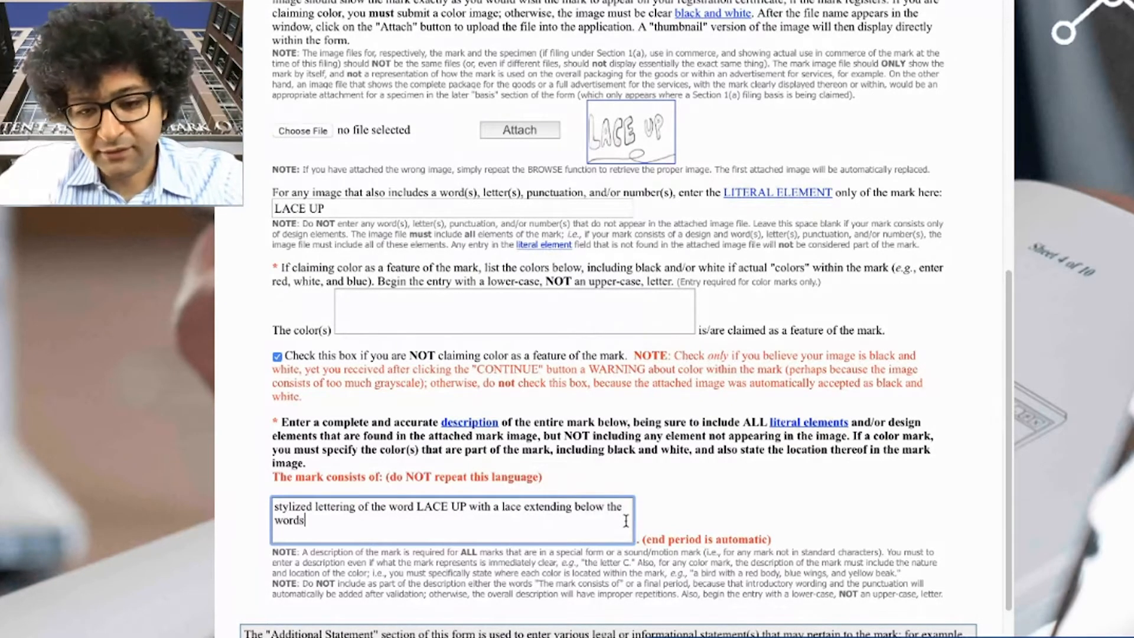
pyautogui.write('.')
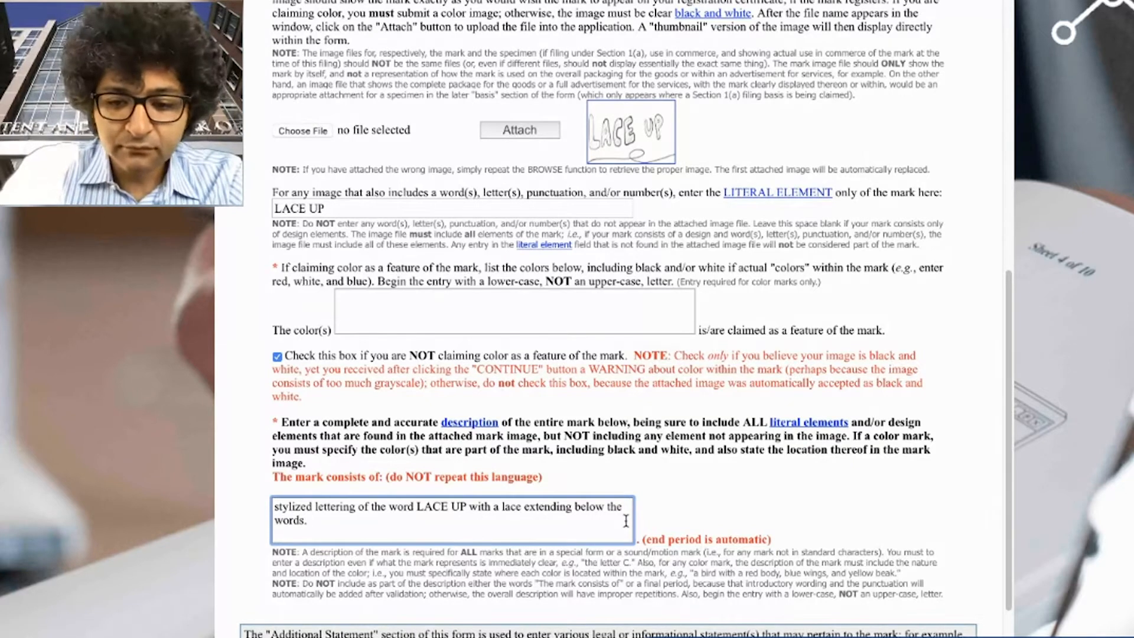
pyautogui.press('BackSpace')
pyautogui.press('BackSpace')
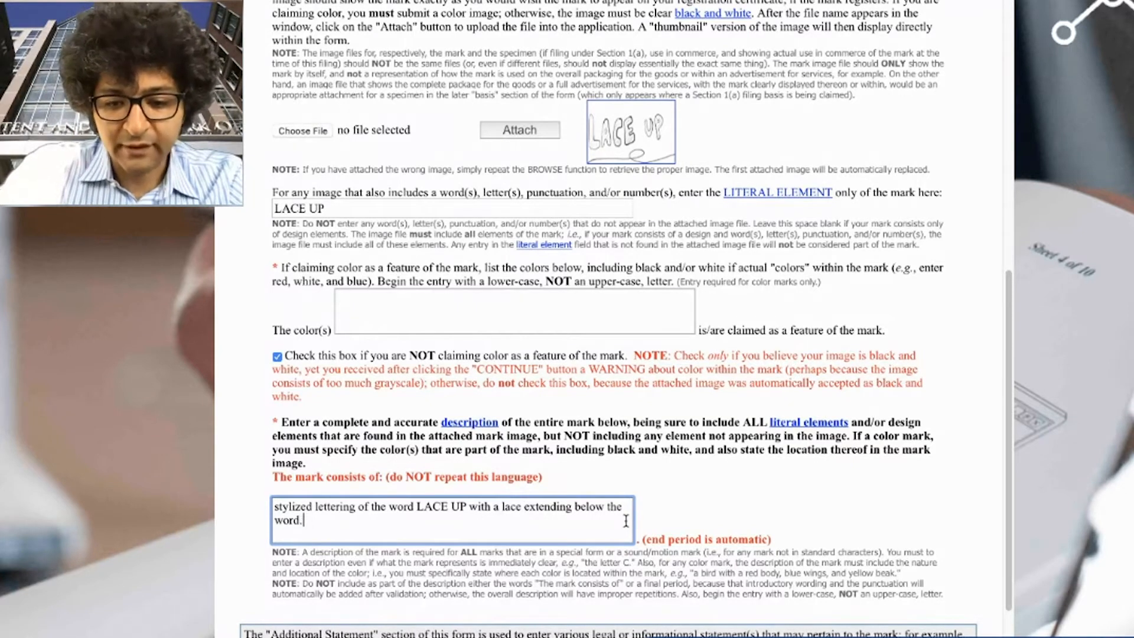
# - Put quotation marks around LACE UP in the description and submit the mark section
pyautogui.hotkey('ctrl', 'Left')
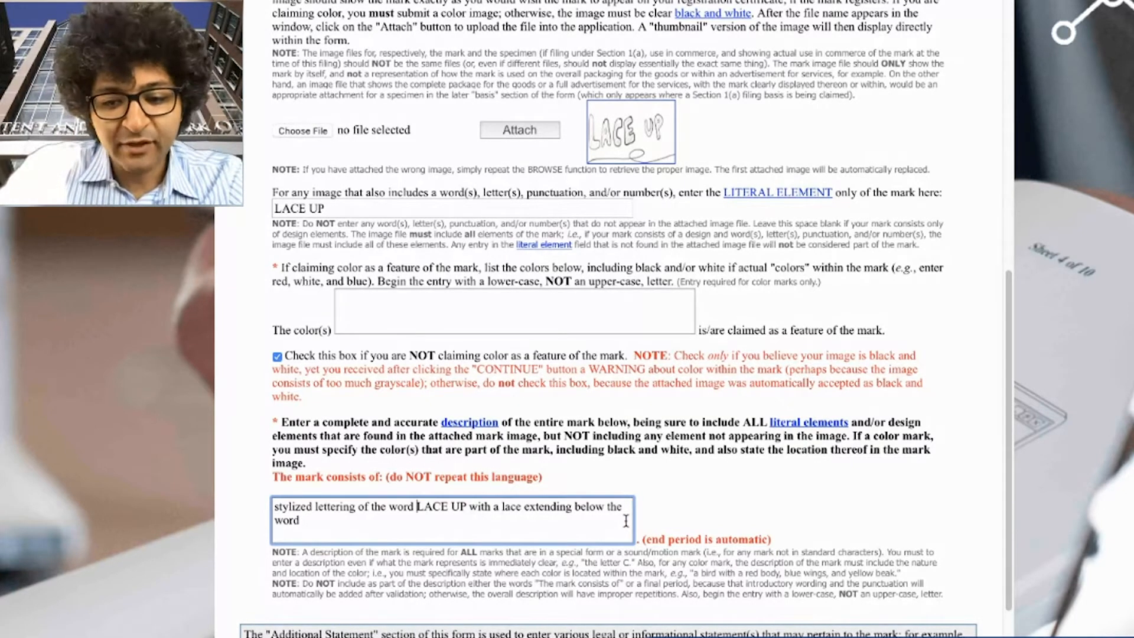
pyautogui.hotkey('ctrl', 'Left')
pyautogui.write('"')
pyautogui.hotkey('ctrl', 'Right')
pyautogui.hotkey('ctrl', 'Right')
pyautogui.write('"')
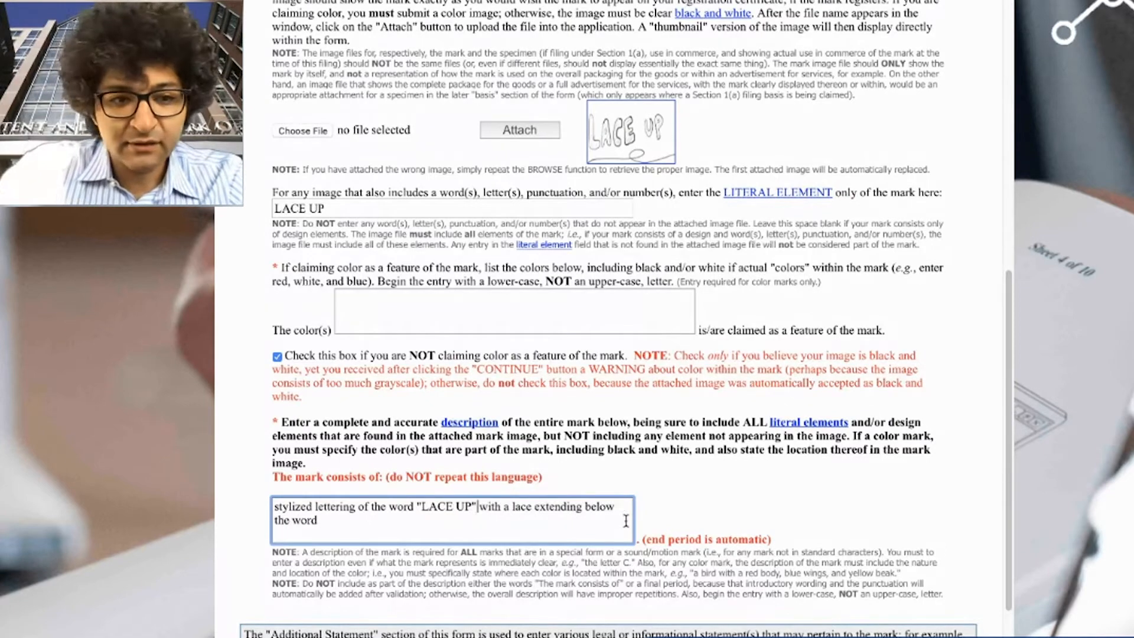
pyautogui.click(633, 542)
pyautogui.moveTo(635, 545); pyautogui.dragTo(765, 546)
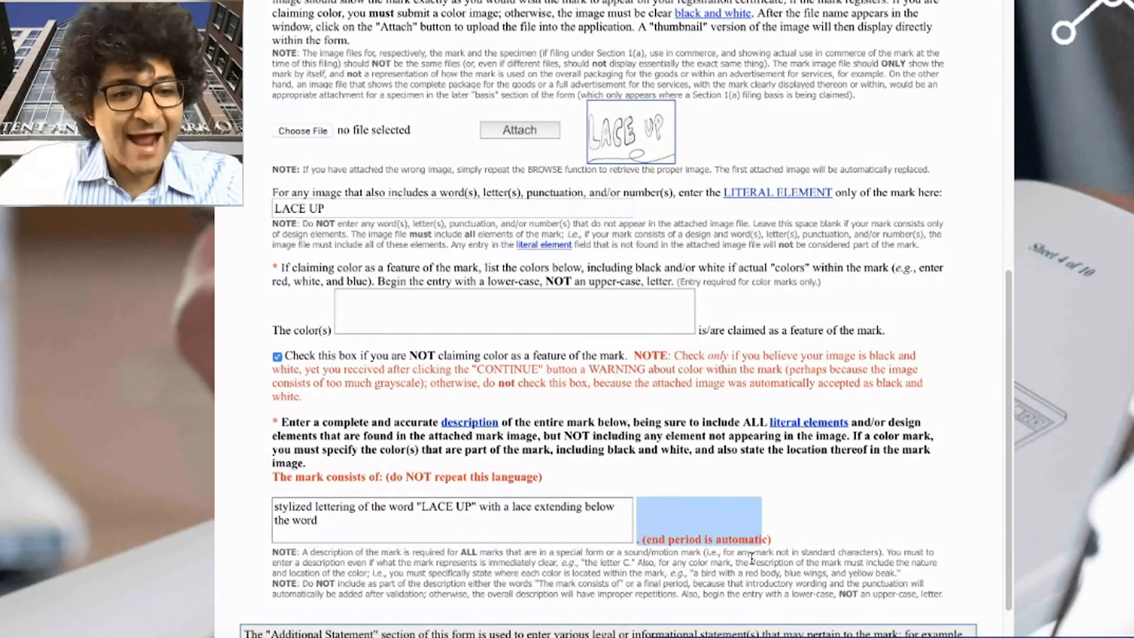
pyautogui.click(734, 565)
pyautogui.scroll(2, 570, 532)
pyautogui.scroll(-5, 571, 529)
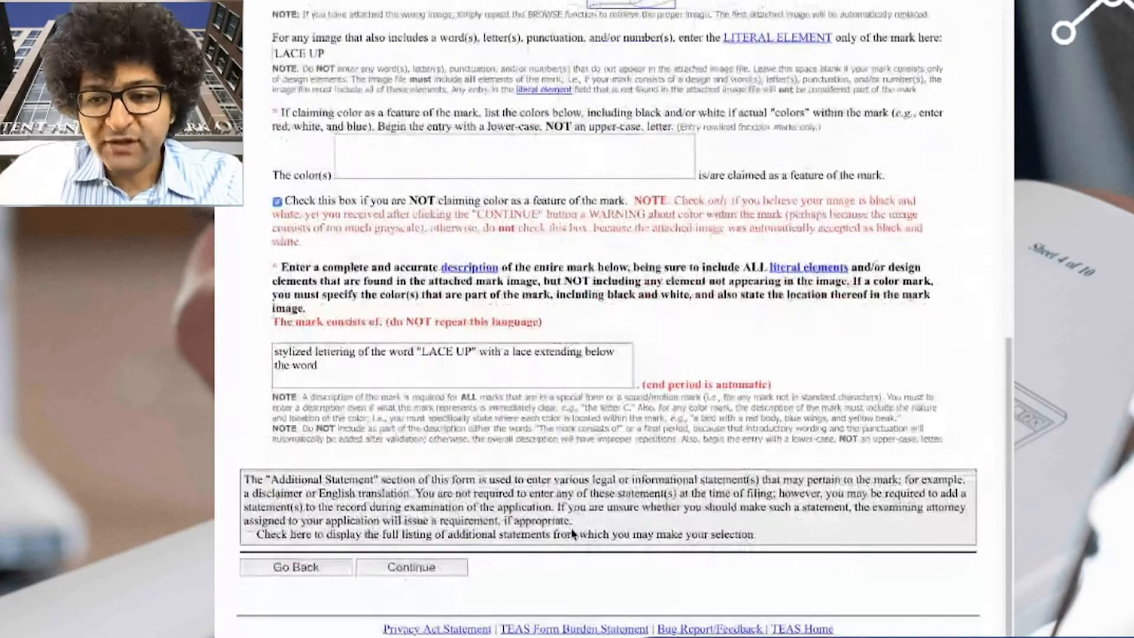
pyautogui.click(412, 544)
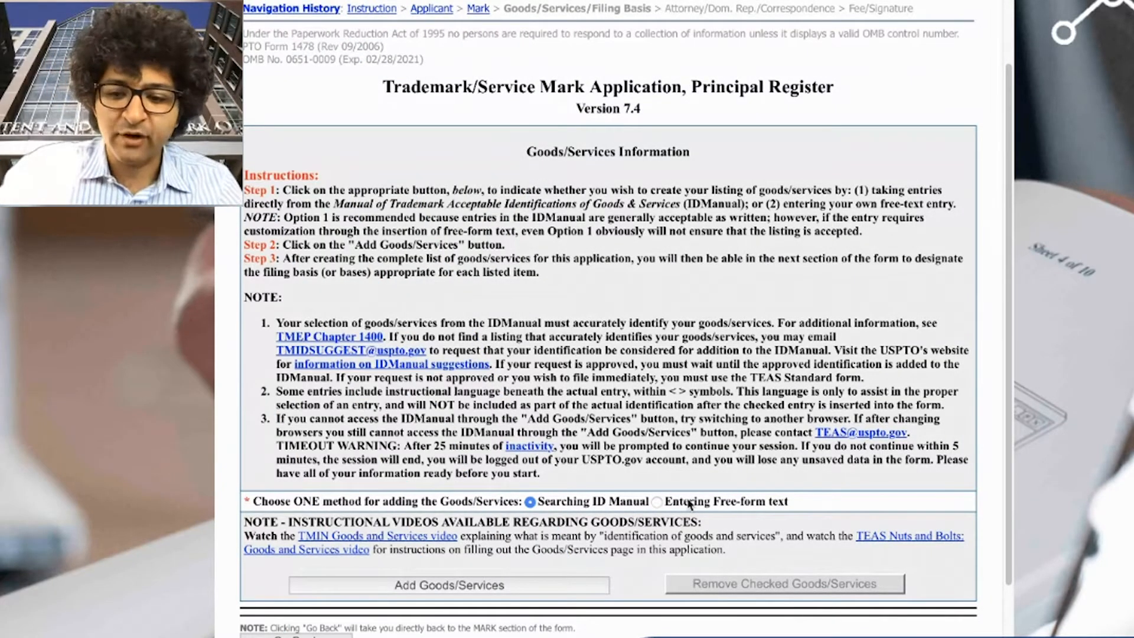
# - Switch goods/services to free-form text entry and add a goods/services row
pyautogui.click(657, 501)
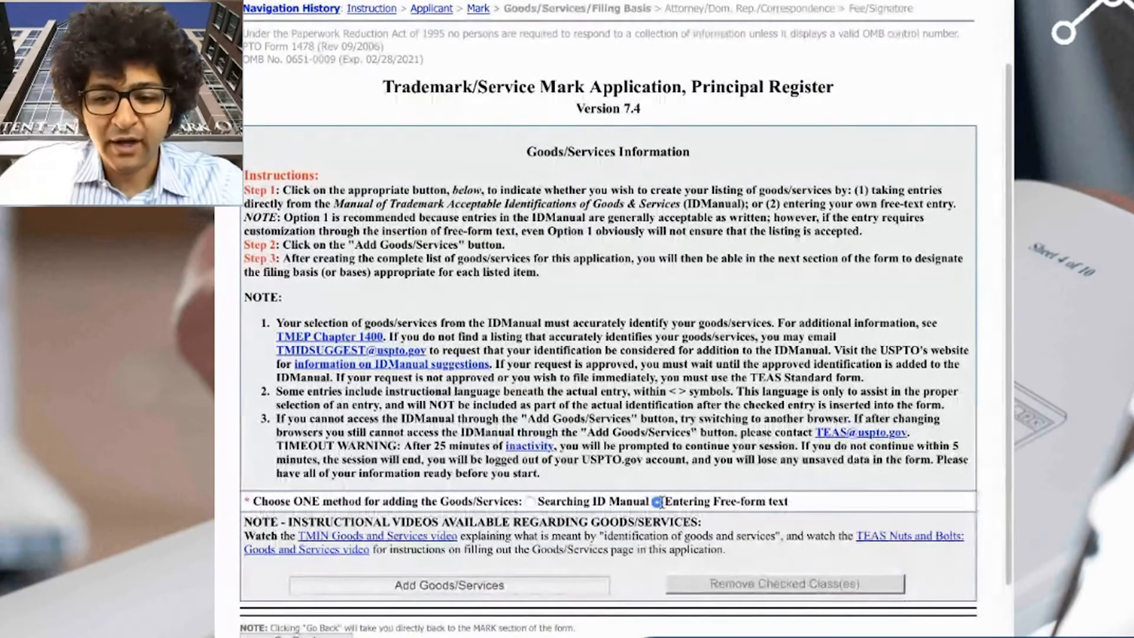
pyautogui.click(537, 585)
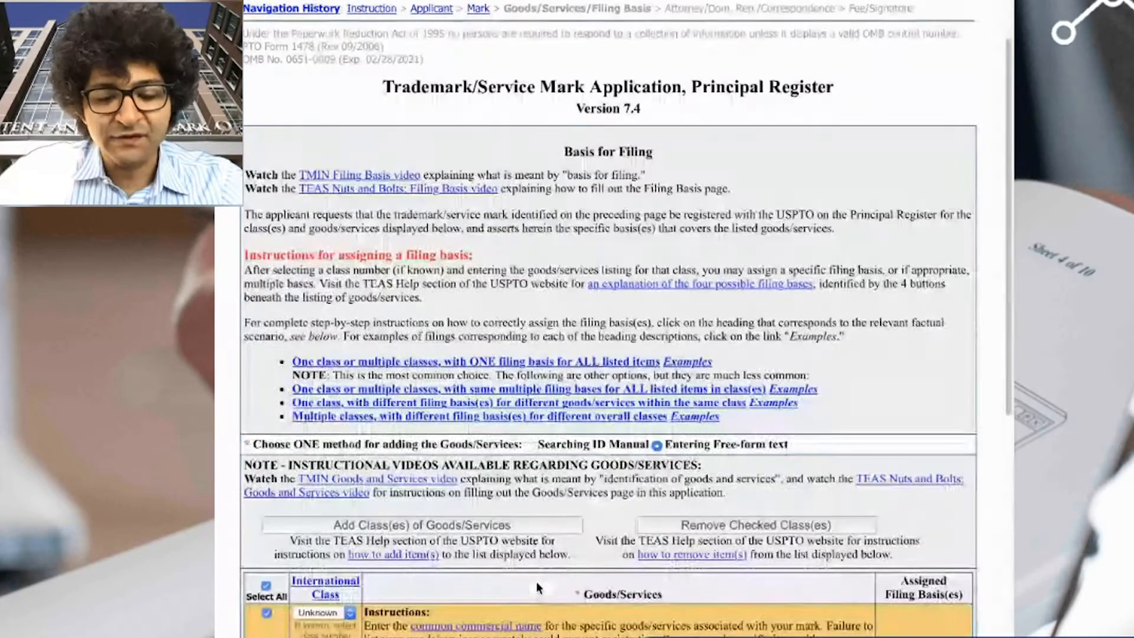
# - Enter the class 025 goods as 'Clothing and apparel, namely Christmas and holiday sweaters.'
pyautogui.scroll(-2, 531, 567)
pyautogui.scroll(-3, 530, 564)
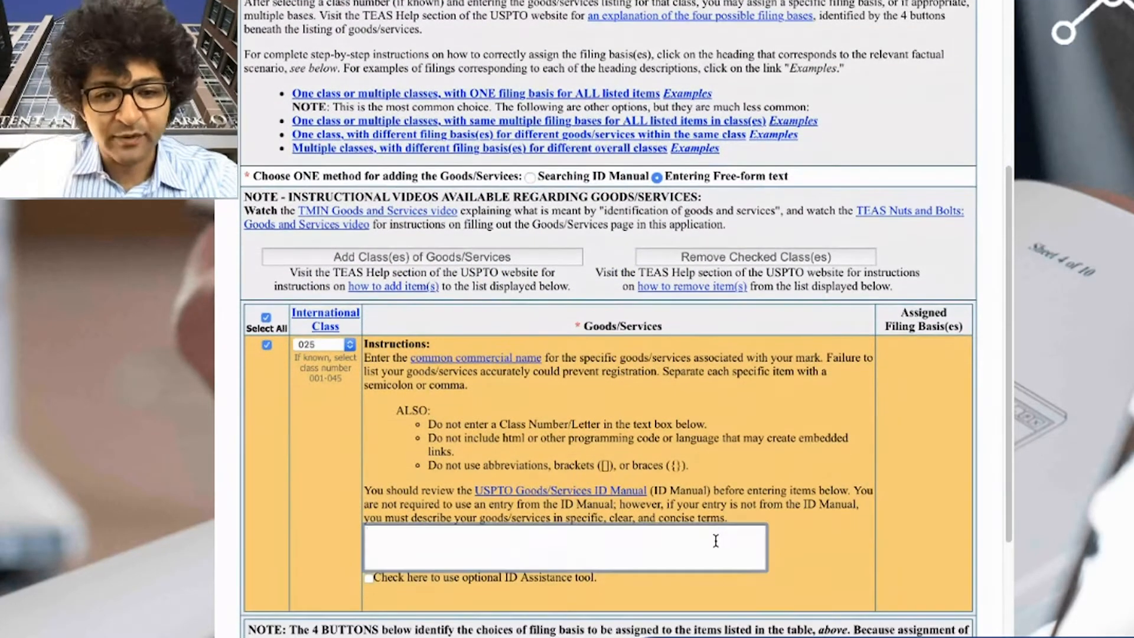
pyautogui.write('Clothing')
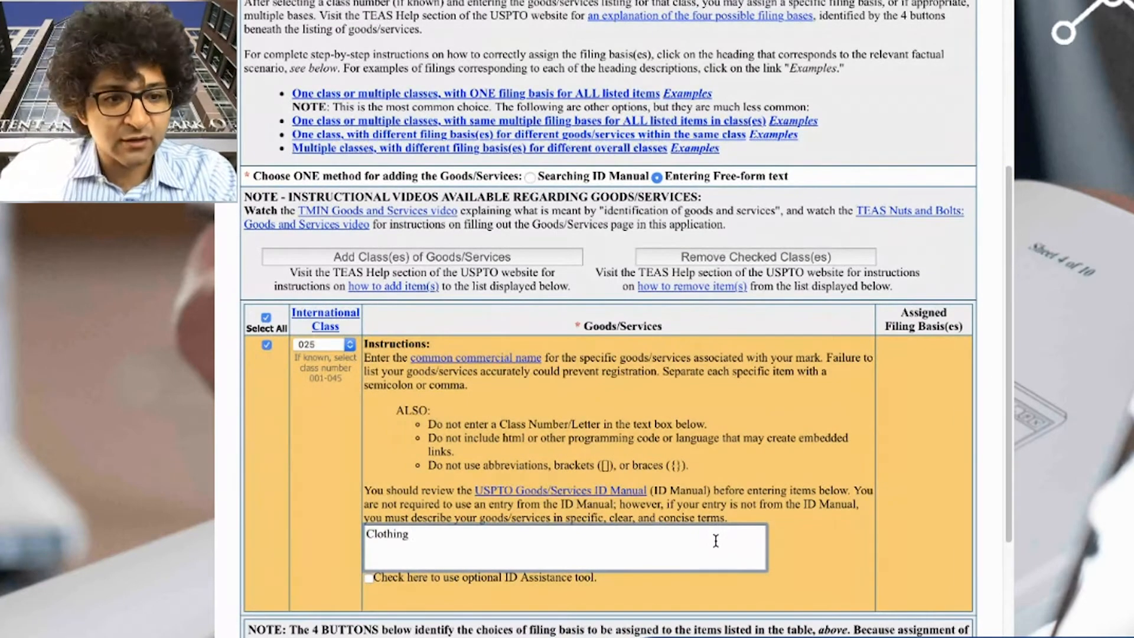
pyautogui.write(' and apparel, namely chr')
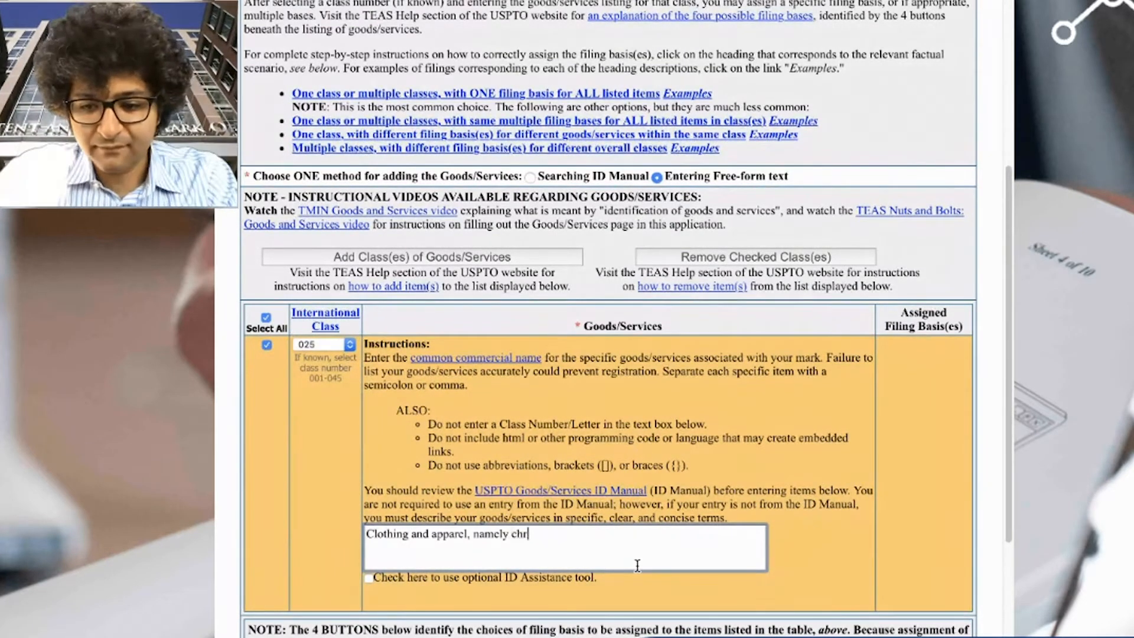
pyautogui.write('istmas sweaters')
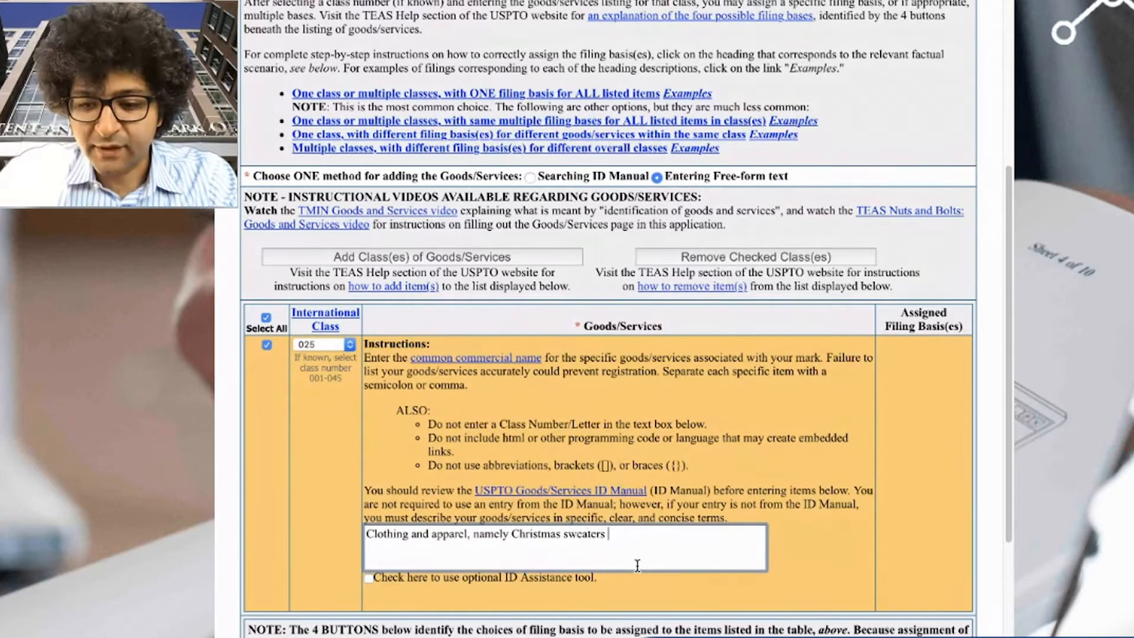
pyautogui.press('BackSpace')
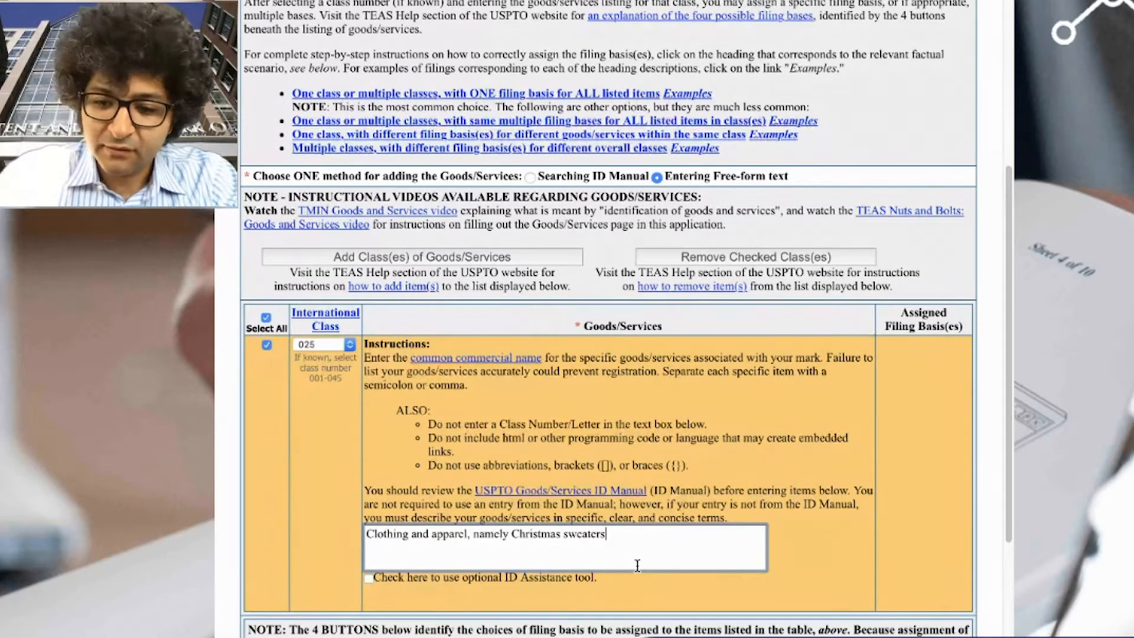
pyautogui.write('.')
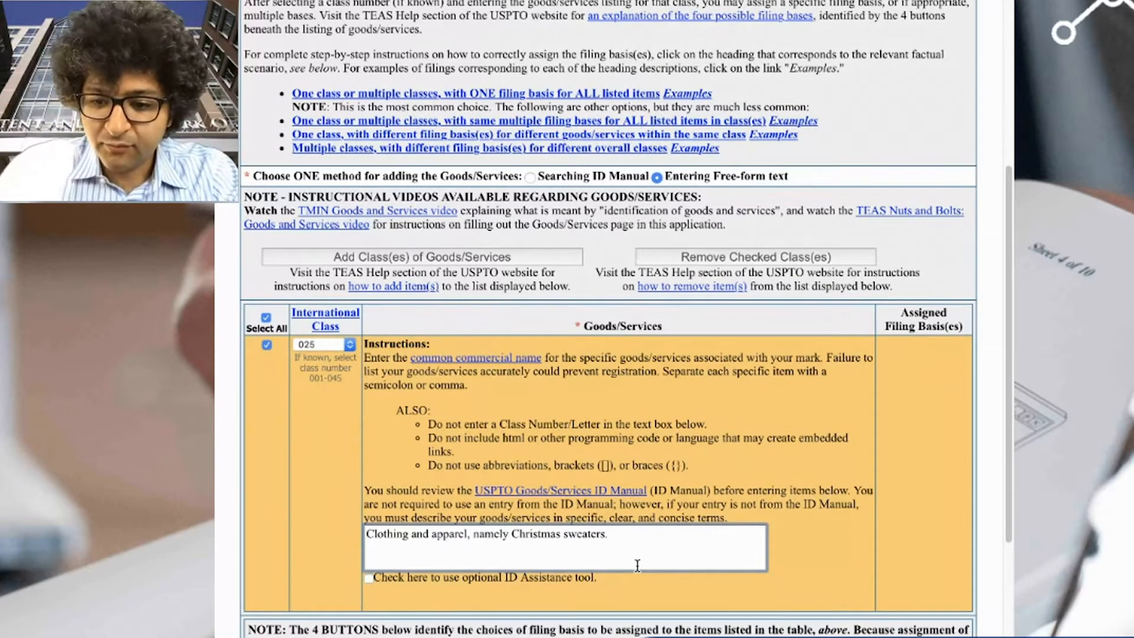
pyautogui.hotkey('alt', 'Left')
pyautogui.write('an')
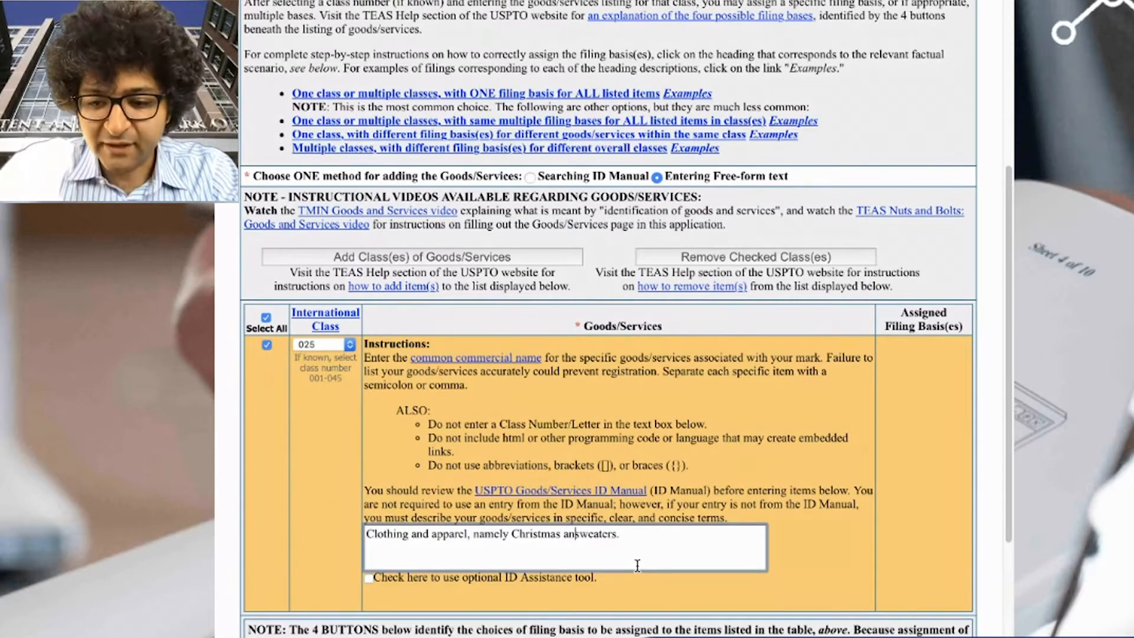
pyautogui.write('d holiday')
# - Choose the Section 1(b) intent-to-use basis for the sweaters
pyautogui.scroll(-2, 637, 566)
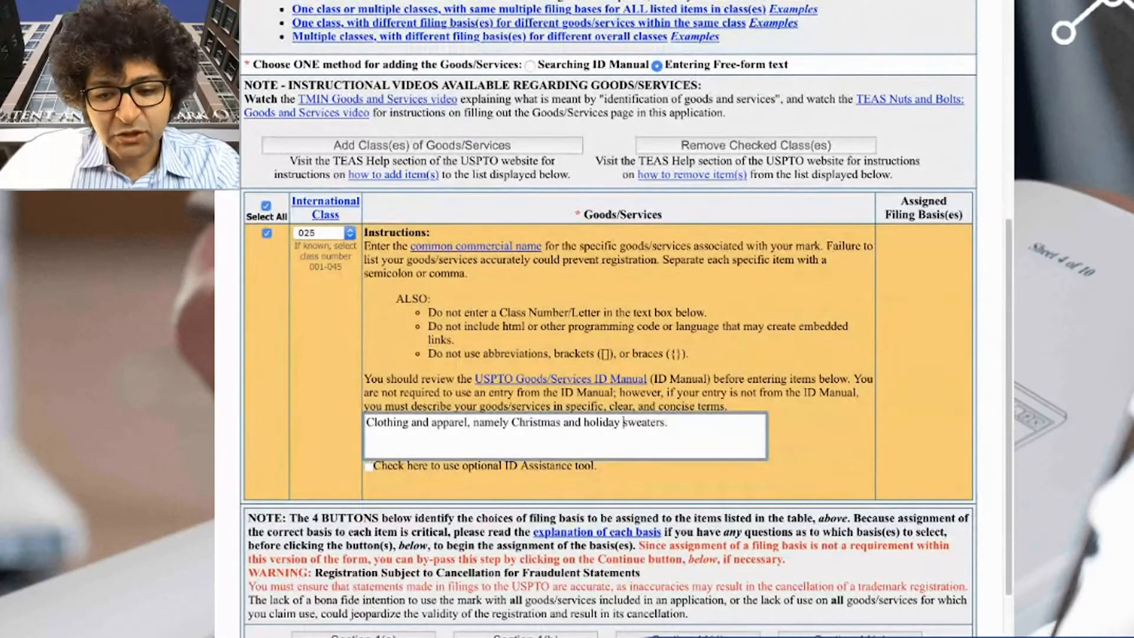
pyautogui.click(568, 634)
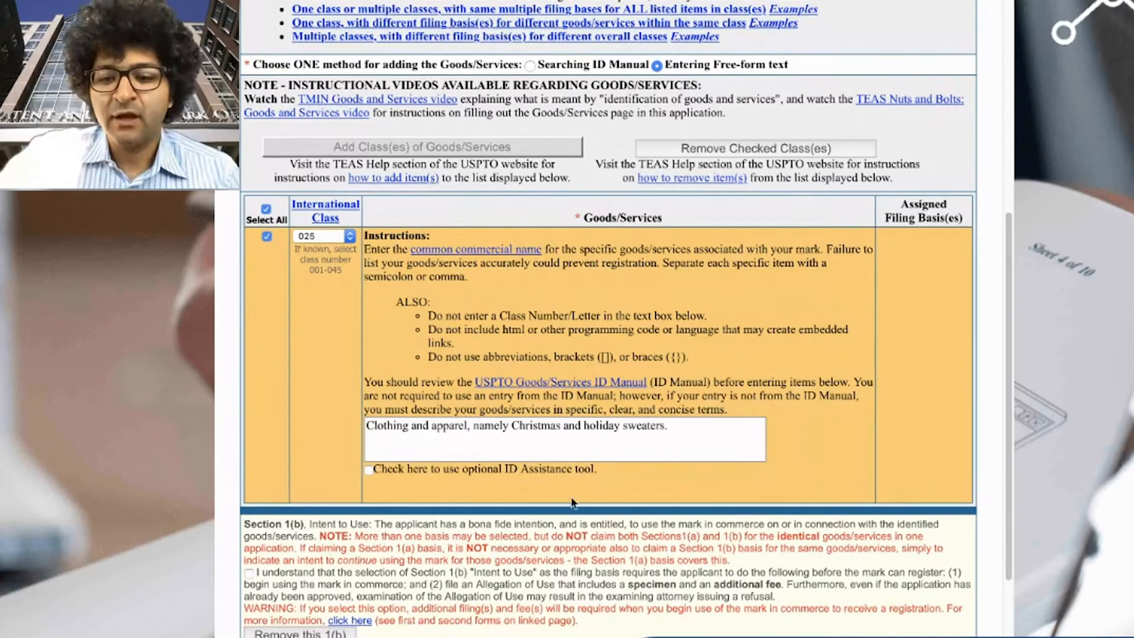
pyautogui.scroll(-1, 568, 605)
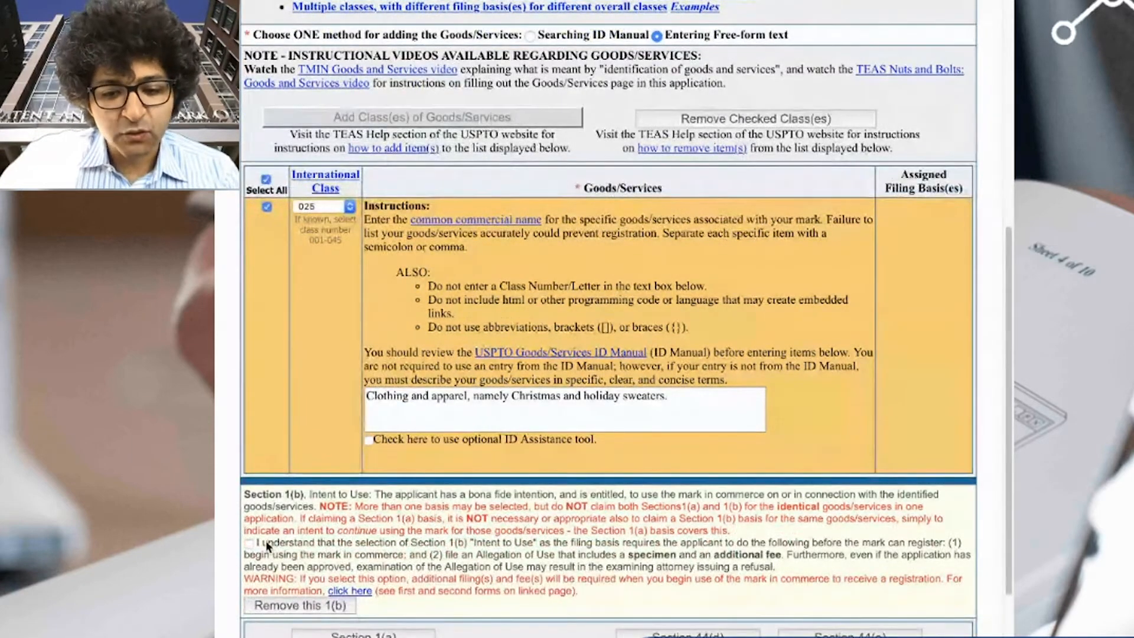
# - Acknowledge the Section 1(b) requirements and assign intent-to-use basis to the holiday sweaters
pyautogui.click(249, 542)
pyautogui.scroll(-5, 561, 431)
pyautogui.moveTo(584, 449); pyautogui.dragTo(447, 367)
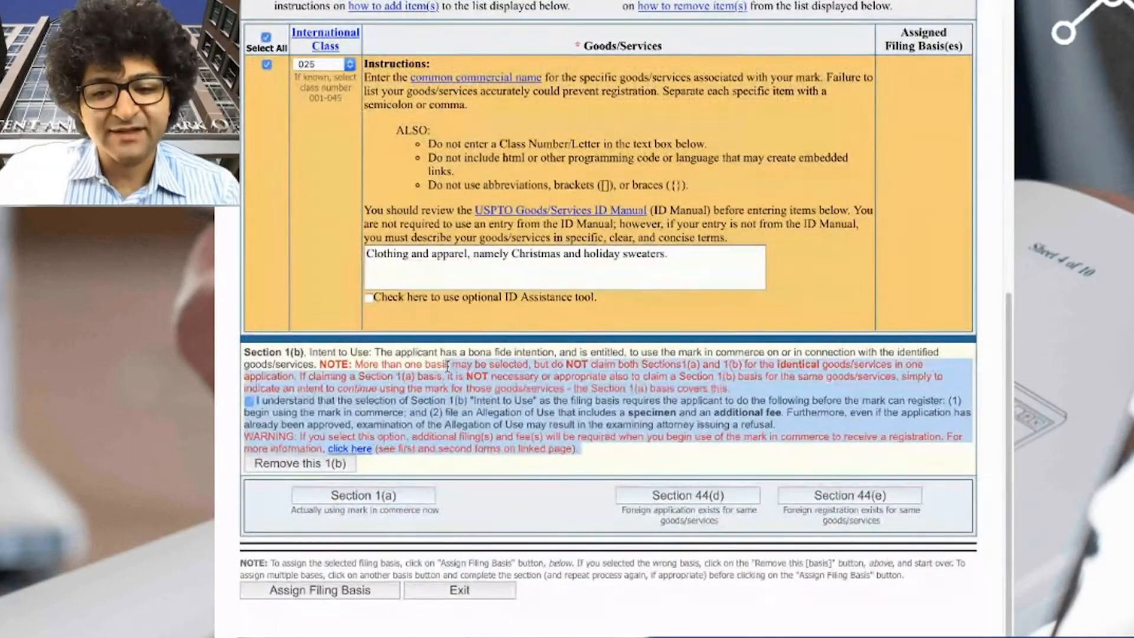
pyautogui.click(505, 376)
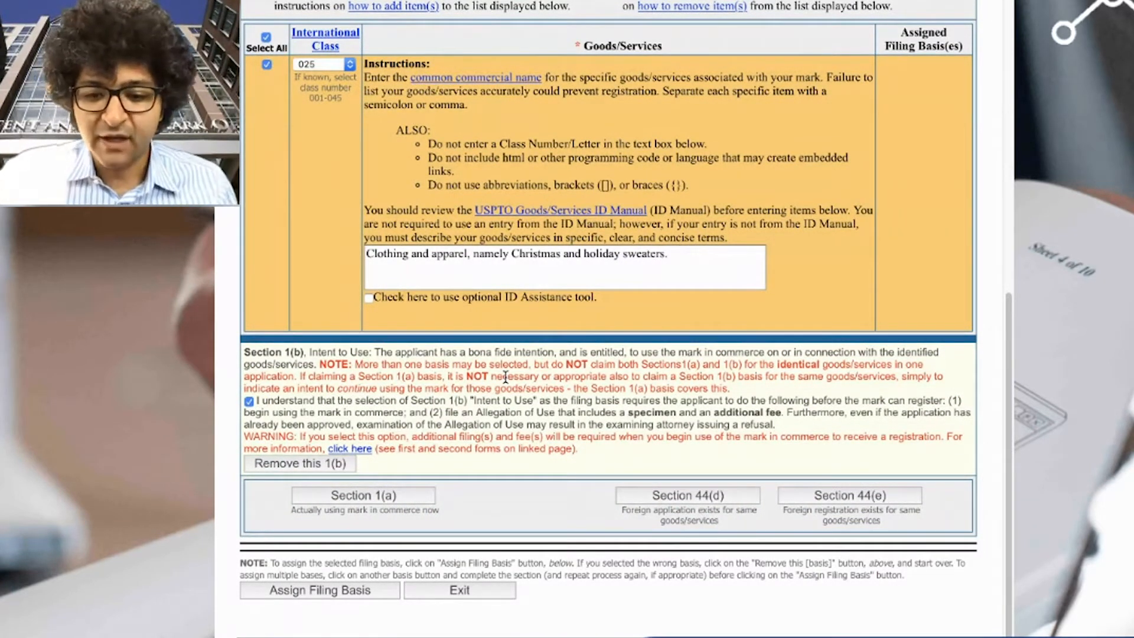
pyautogui.click(353, 593)
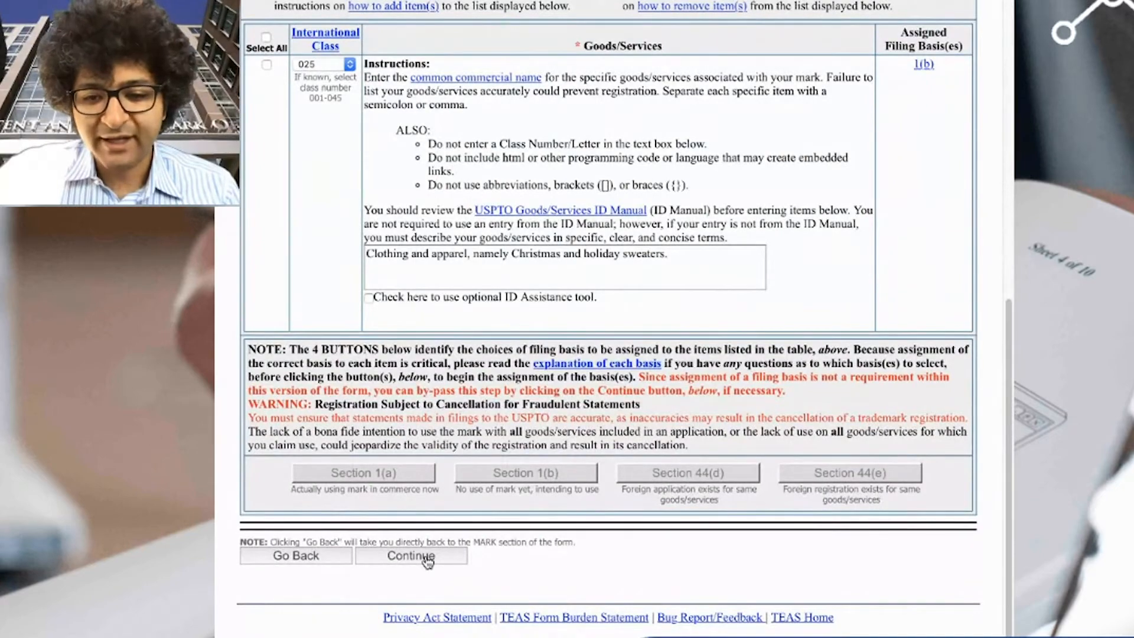
pyautogui.scroll(9, 947, 127)
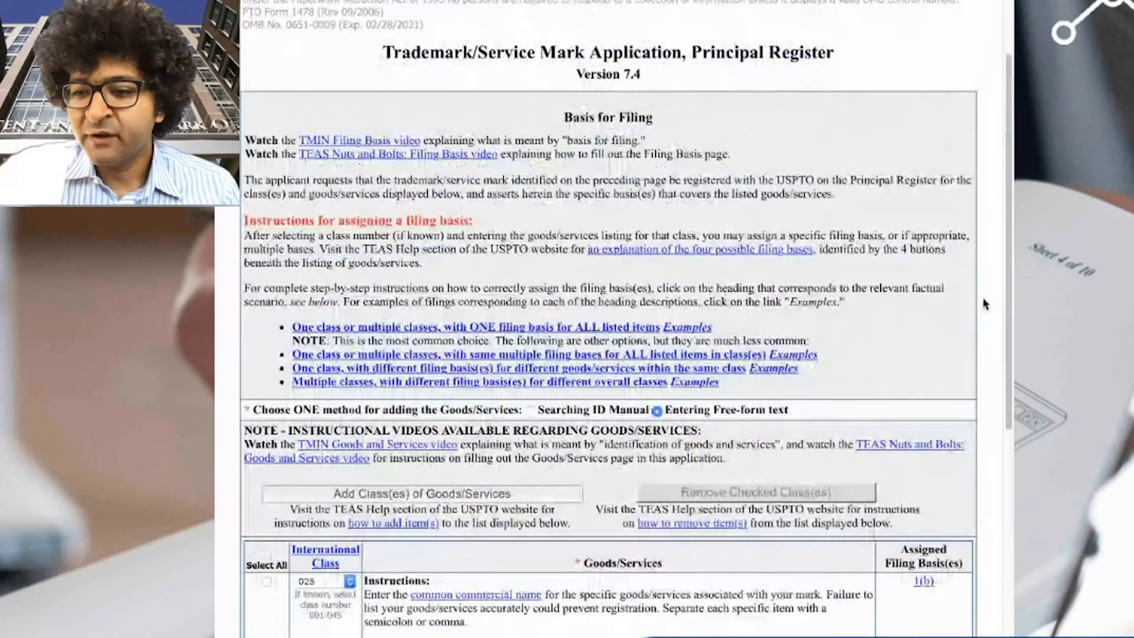
pyautogui.scroll(-2, 984, 304)
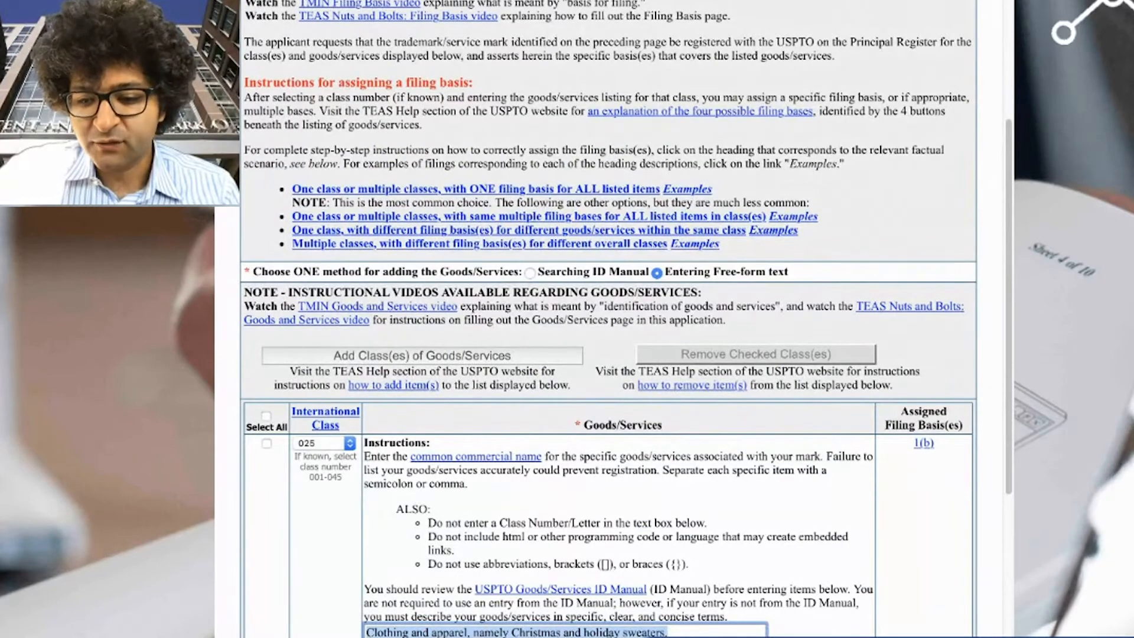
pyautogui.click(904, 580)
pyautogui.scroll(-1, 932, 450)
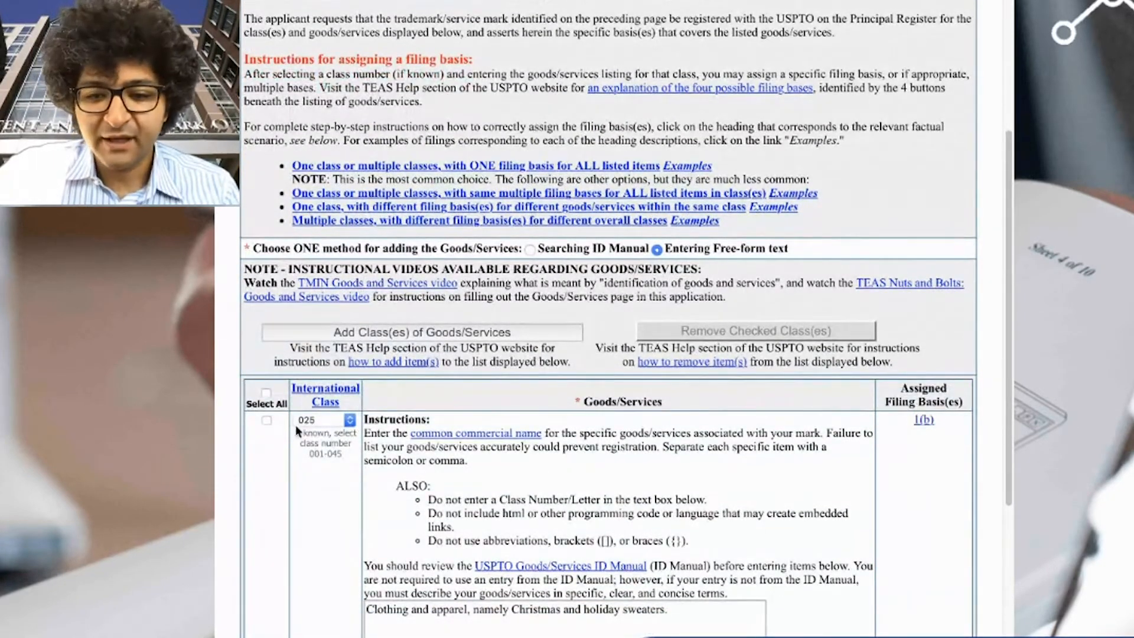
pyautogui.scroll(-9, 640, 467)
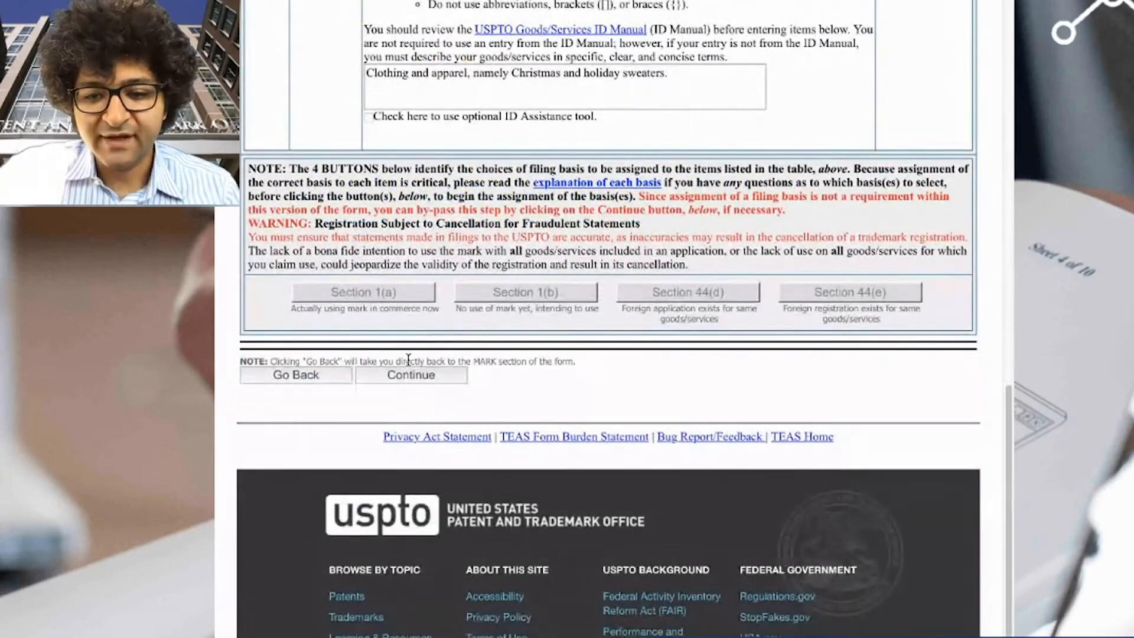
# - Change the docket number to STL-T02, add a secondary courtesy-copy e-mail, and submit
pyautogui.click(429, 381)
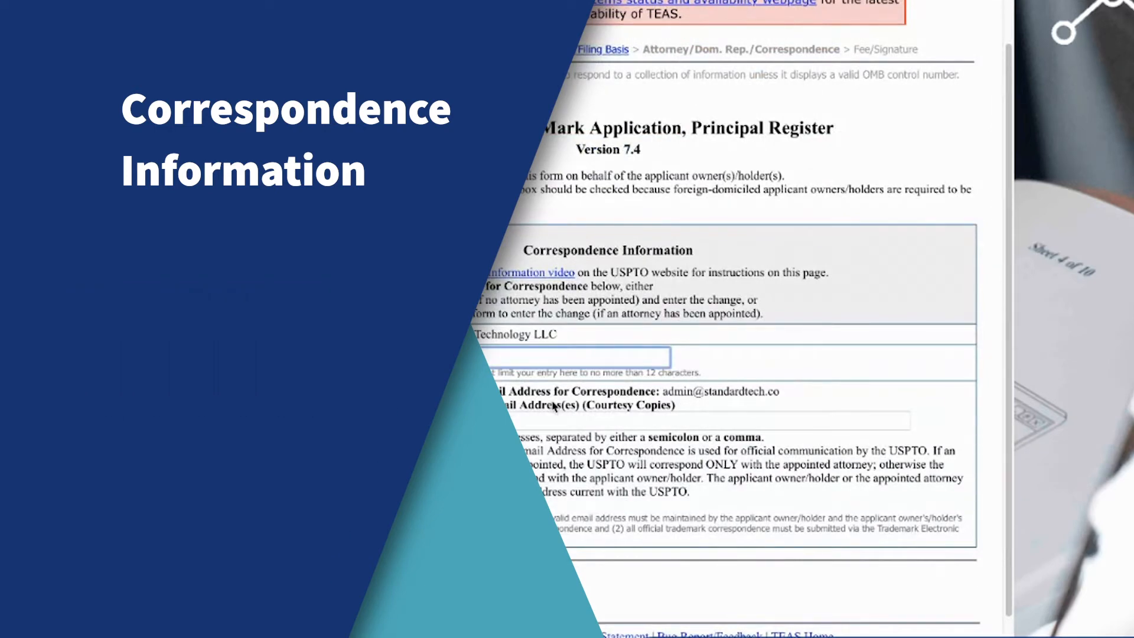
pyautogui.write('2')
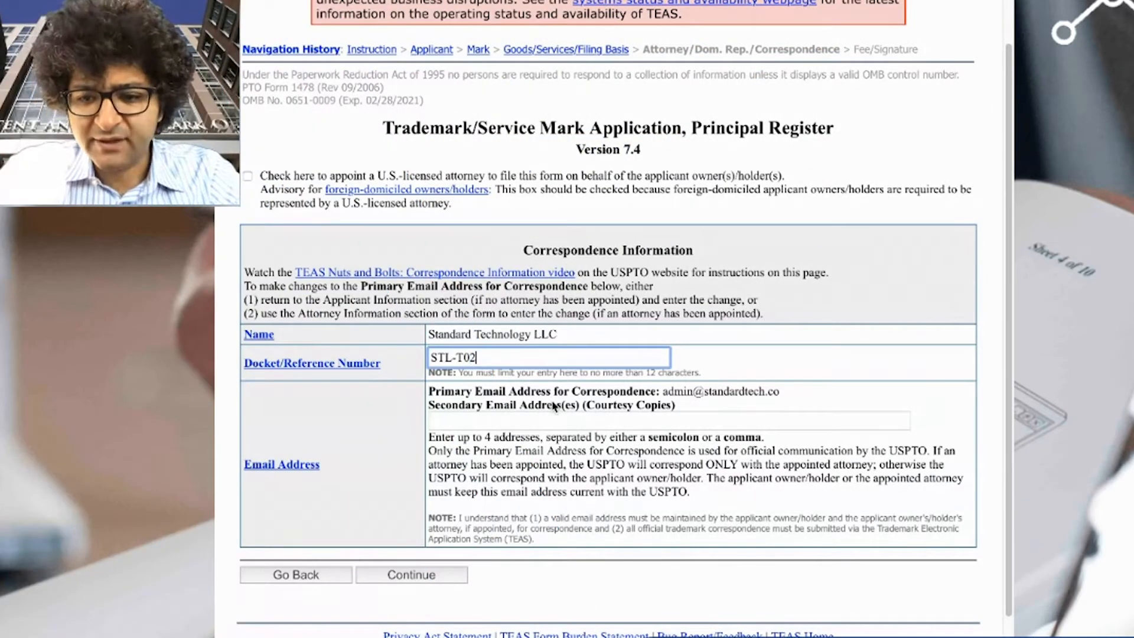
pyautogui.click(551, 420)
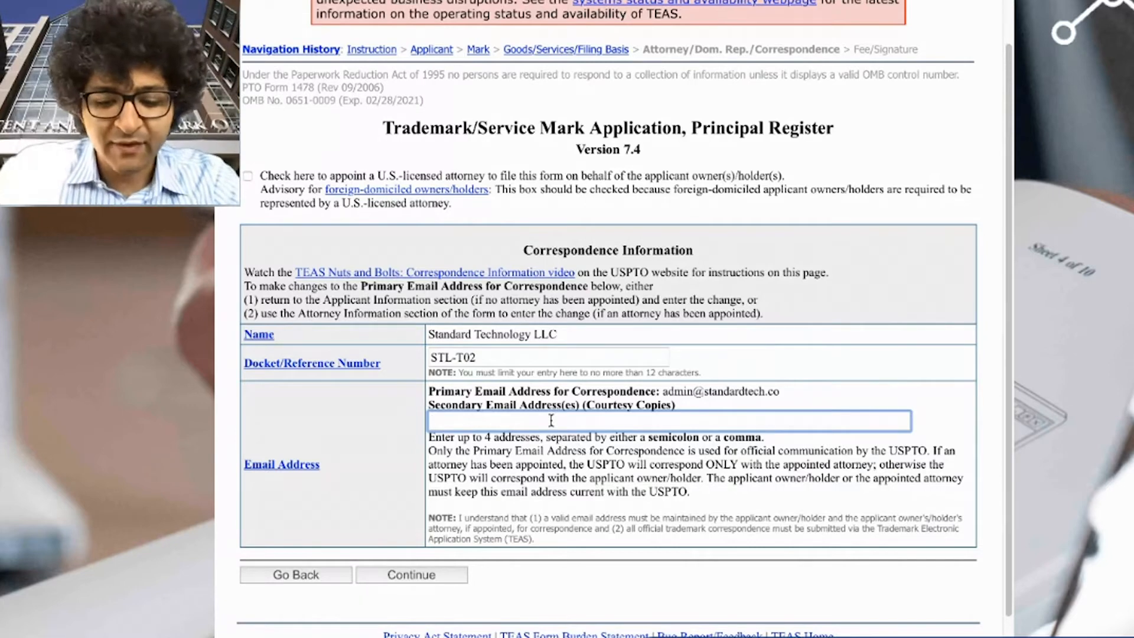
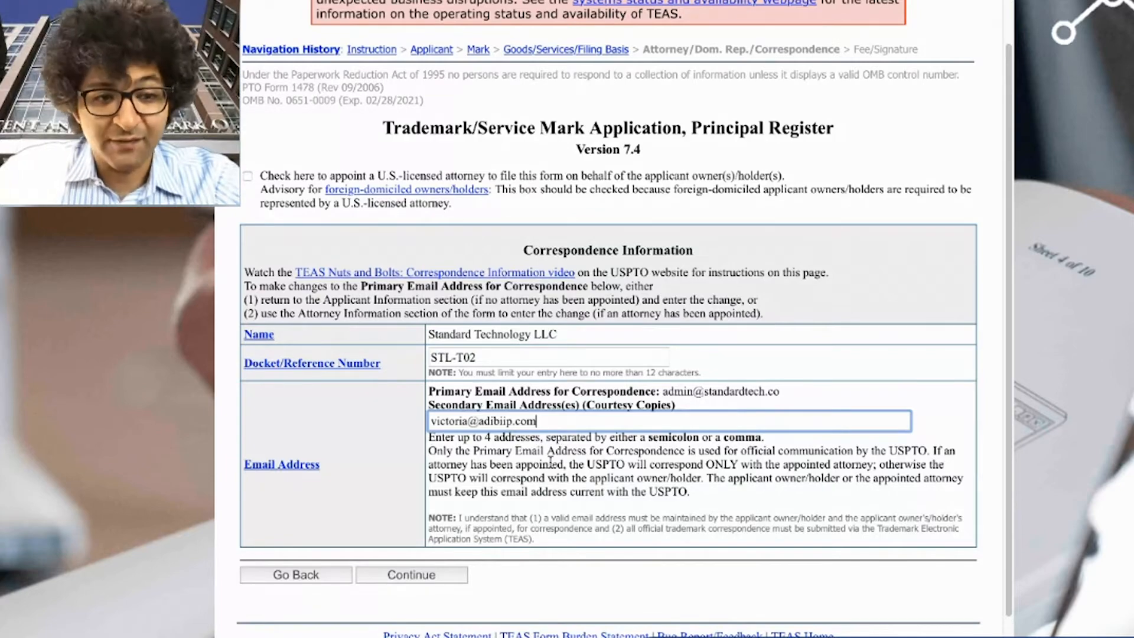
pyautogui.click(412, 583)
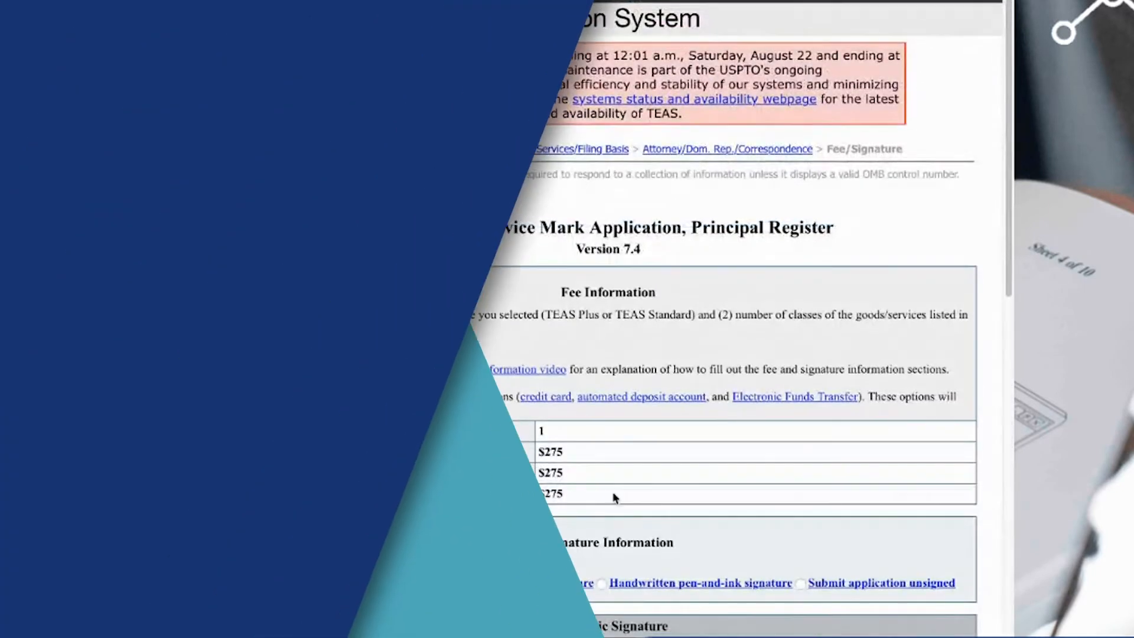
# - Tick the Basis declaration statement for the intent-to-use filing
pyautogui.scroll(-3, 621, 502)
pyautogui.scroll(-5, 648, 520)
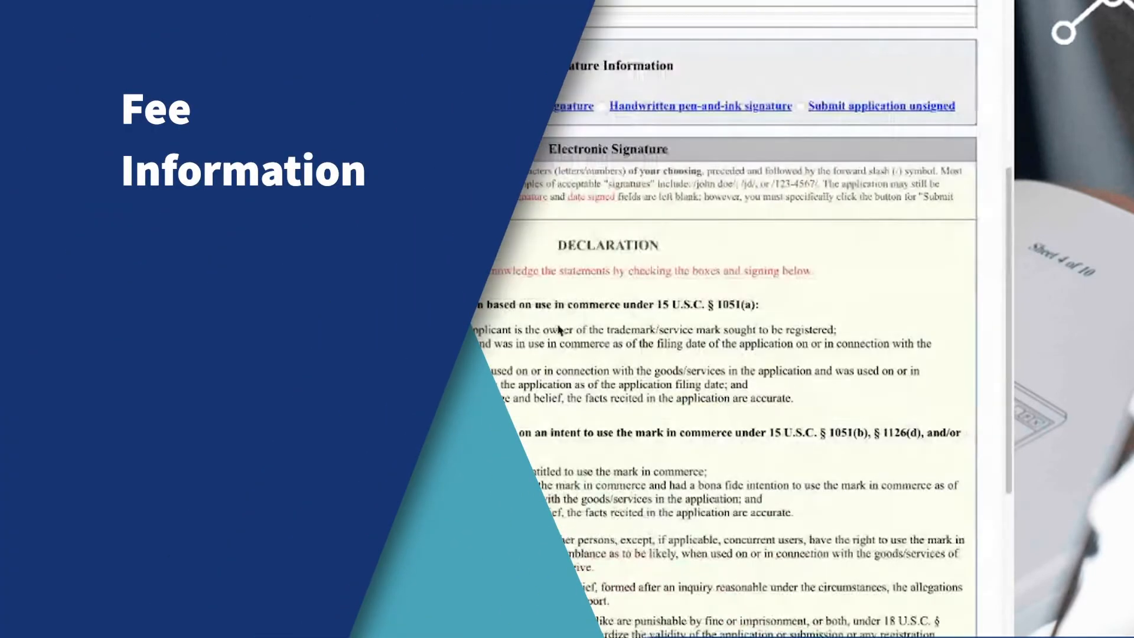
pyautogui.scroll(-3, 584, 322)
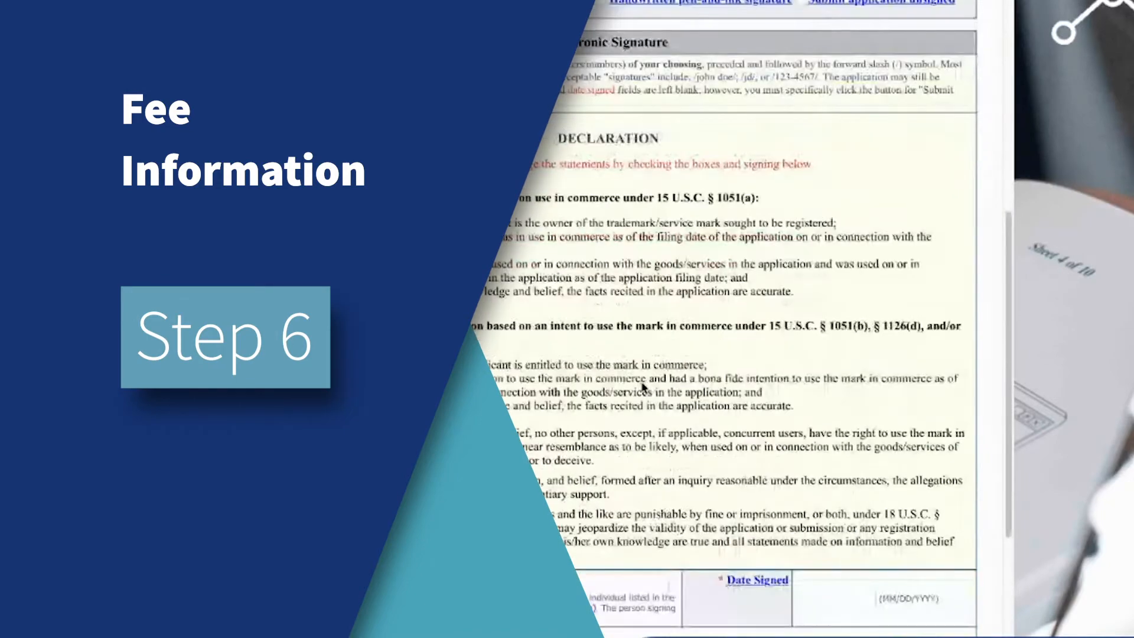
pyautogui.scroll(6, 600, 368)
pyautogui.scroll(4, 601, 368)
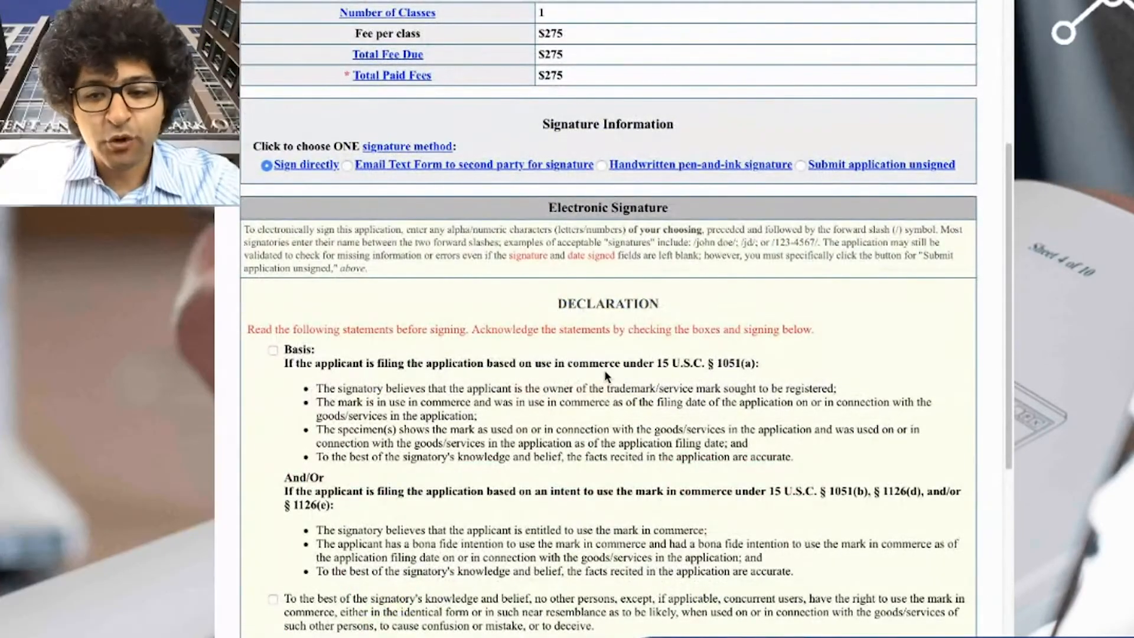
pyautogui.scroll(-1, 604, 375)
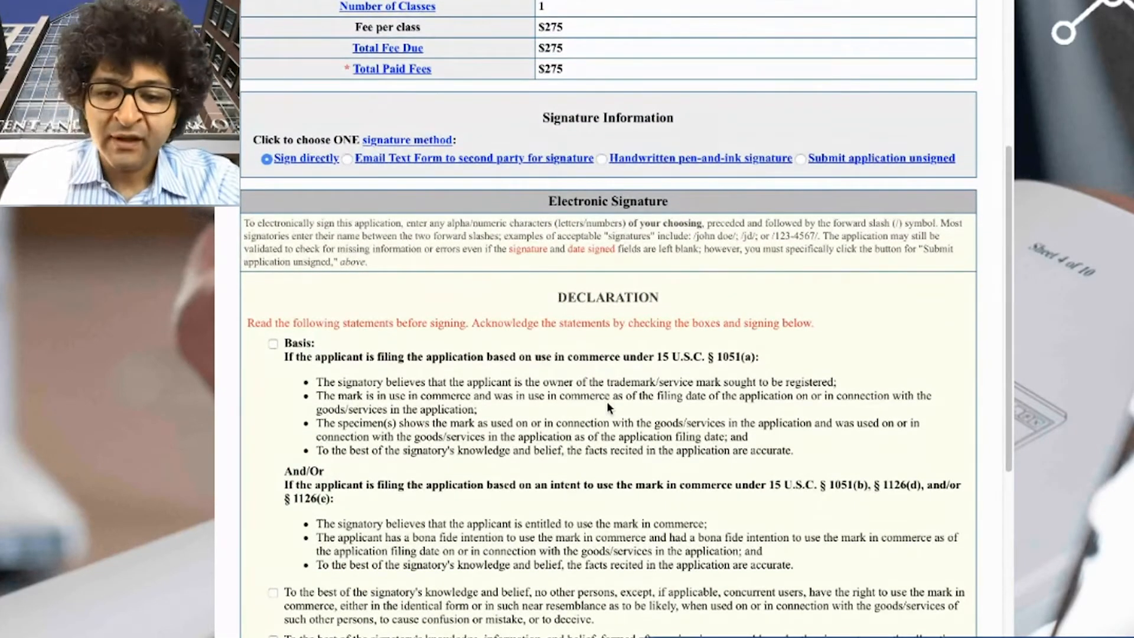
pyautogui.scroll(-5, 394, 402)
pyautogui.click(273, 42)
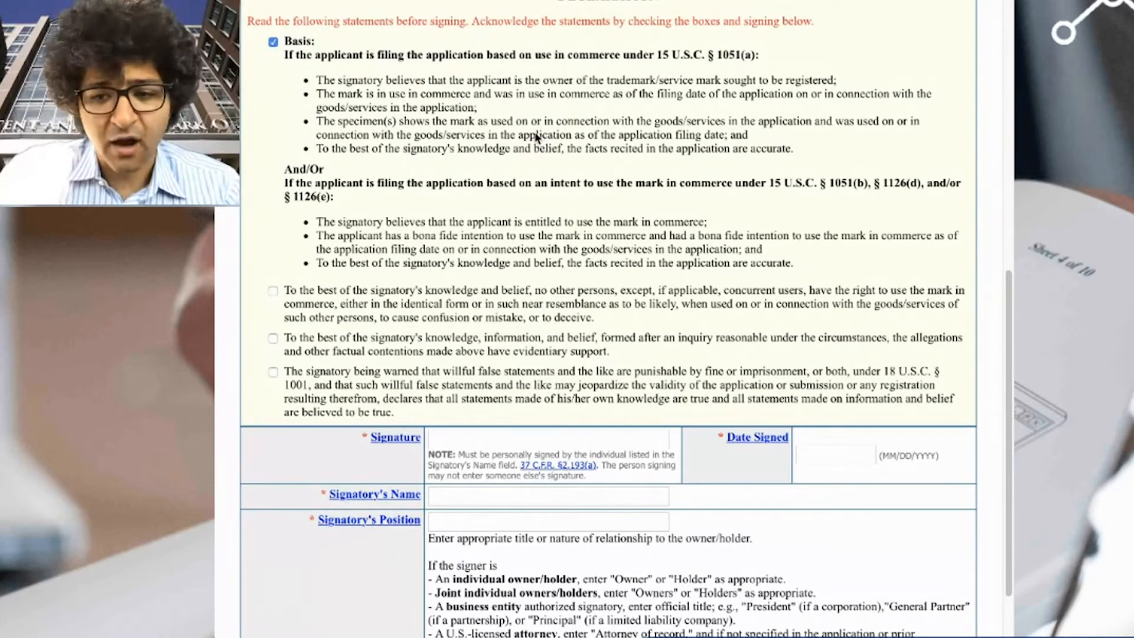
pyautogui.moveTo(551, 229); pyautogui.dragTo(282, 184)
pyautogui.click(305, 179)
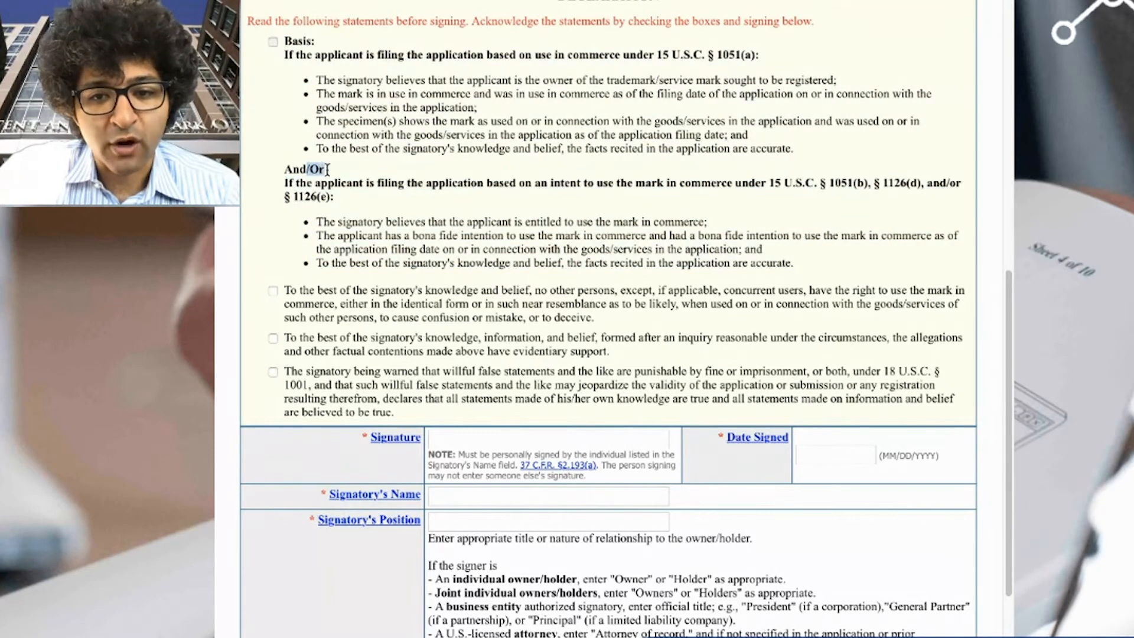
pyautogui.click(273, 42)
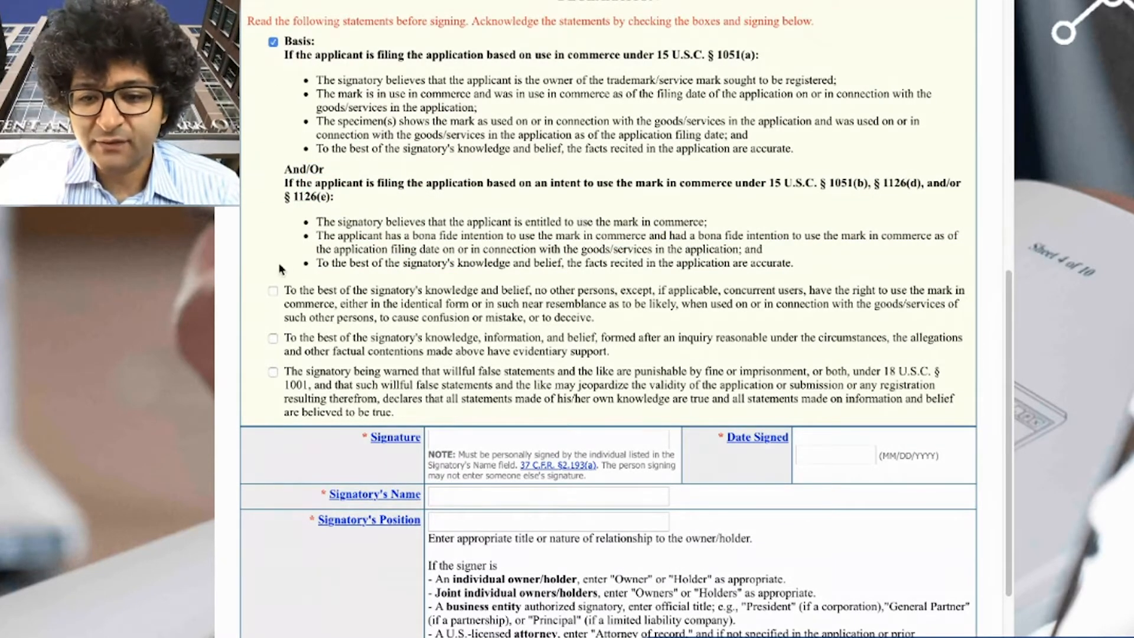
# - Tick the likelihood-of-confusion, evidentiary-support and false-statements warning declarations
pyautogui.click(273, 291)
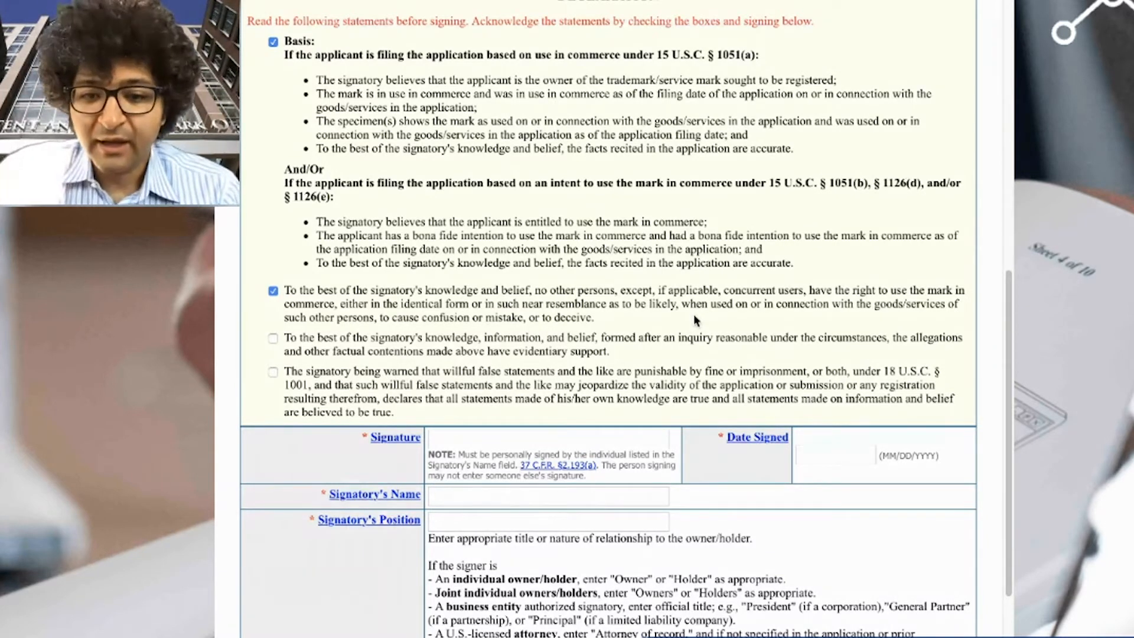
pyautogui.click(273, 338)
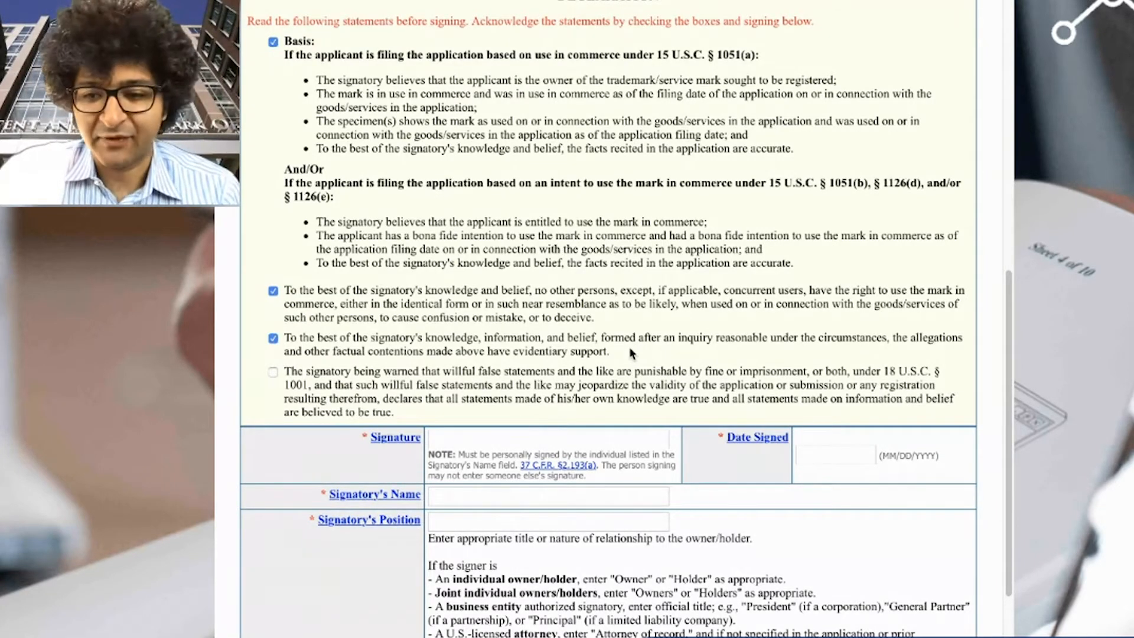
pyautogui.click(273, 372)
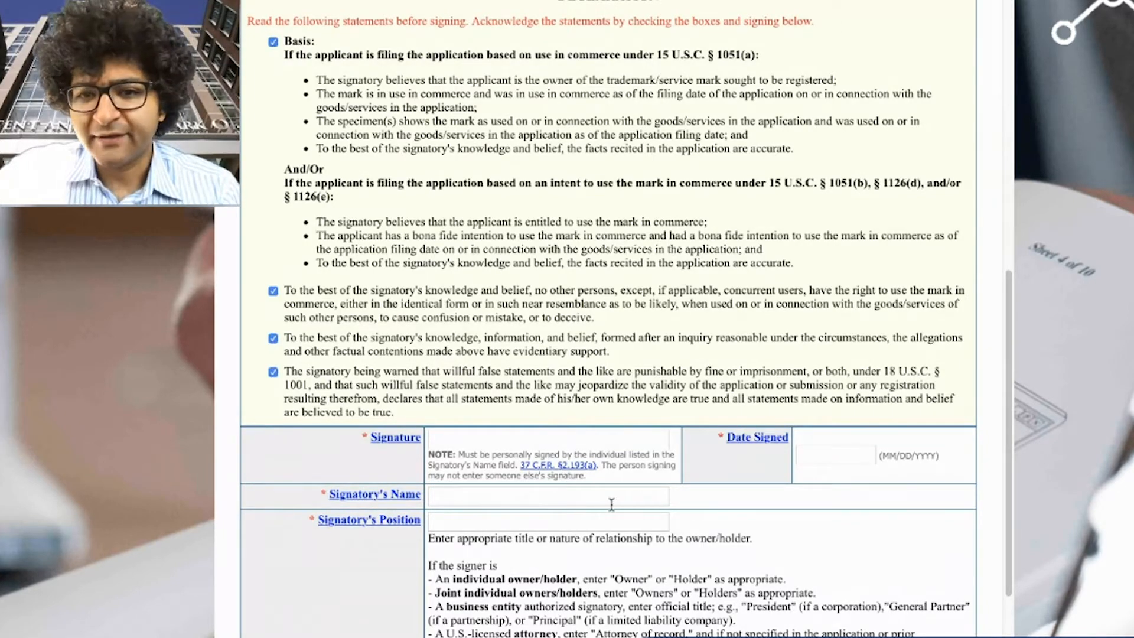
pyautogui.scroll(-5, 652, 523)
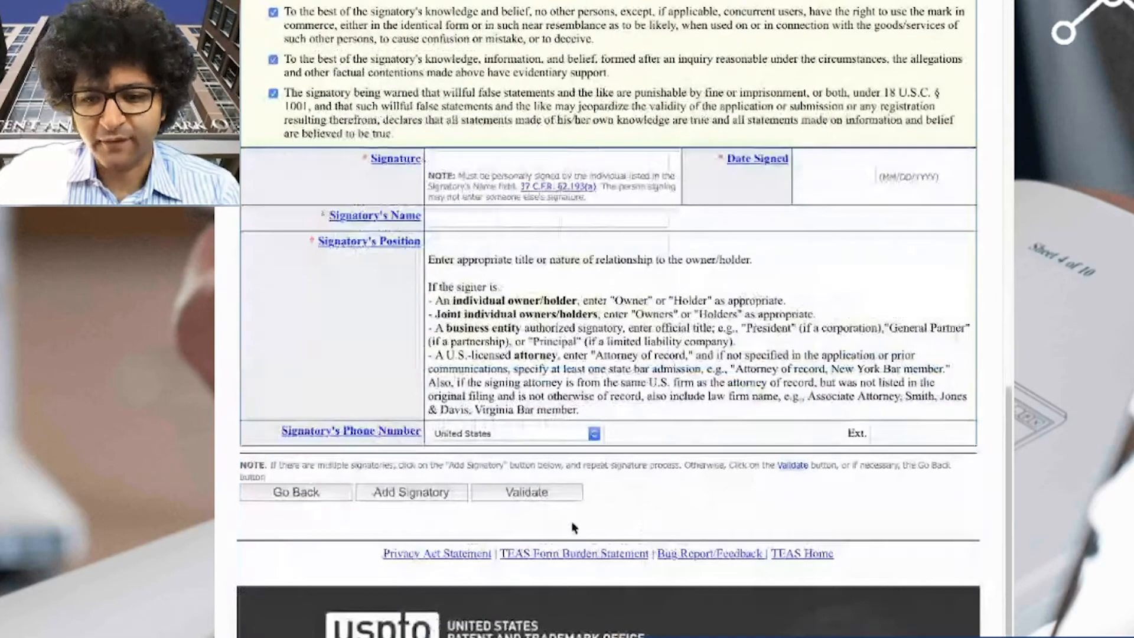
# - Enter the electronic signature, let the date fill in, and enter the signatory's name
pyautogui.click(524, 160)
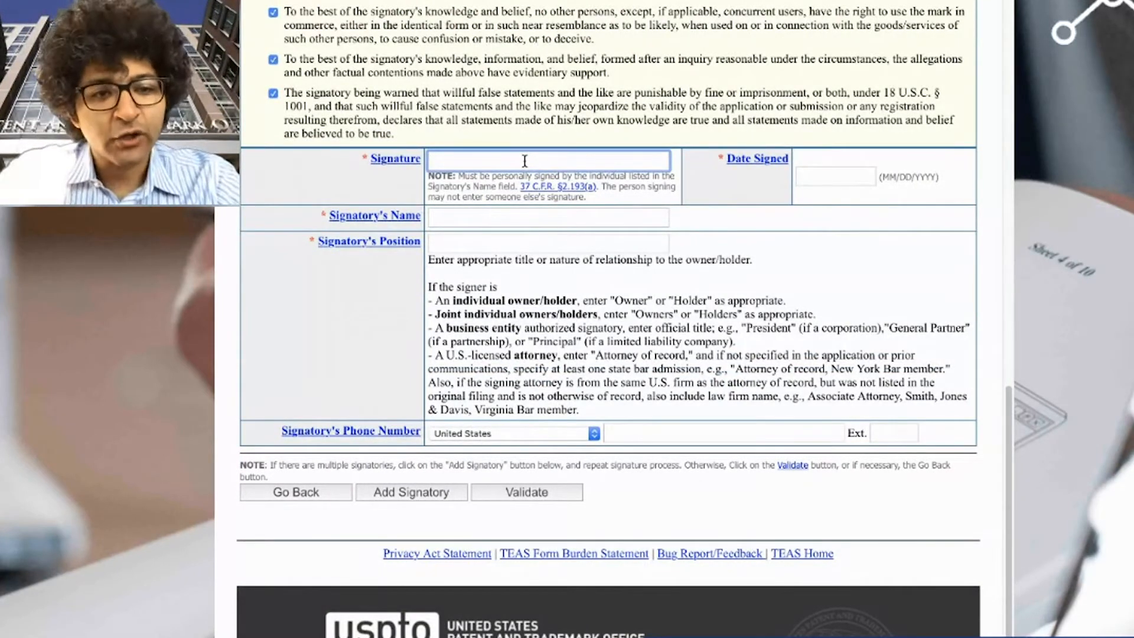
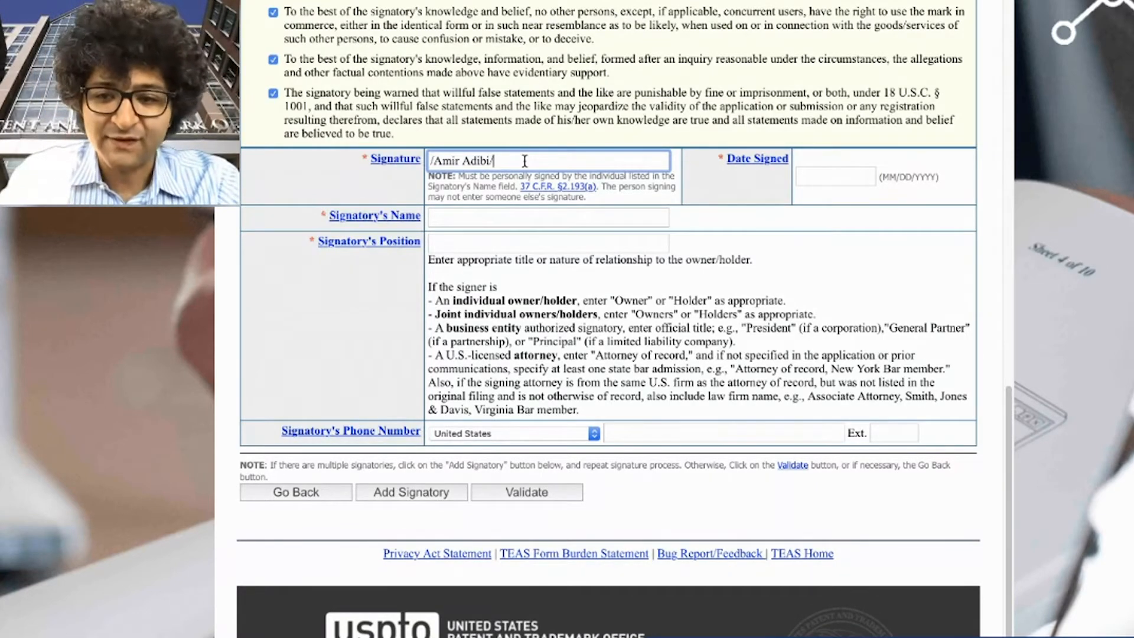
pyautogui.press('Tab')
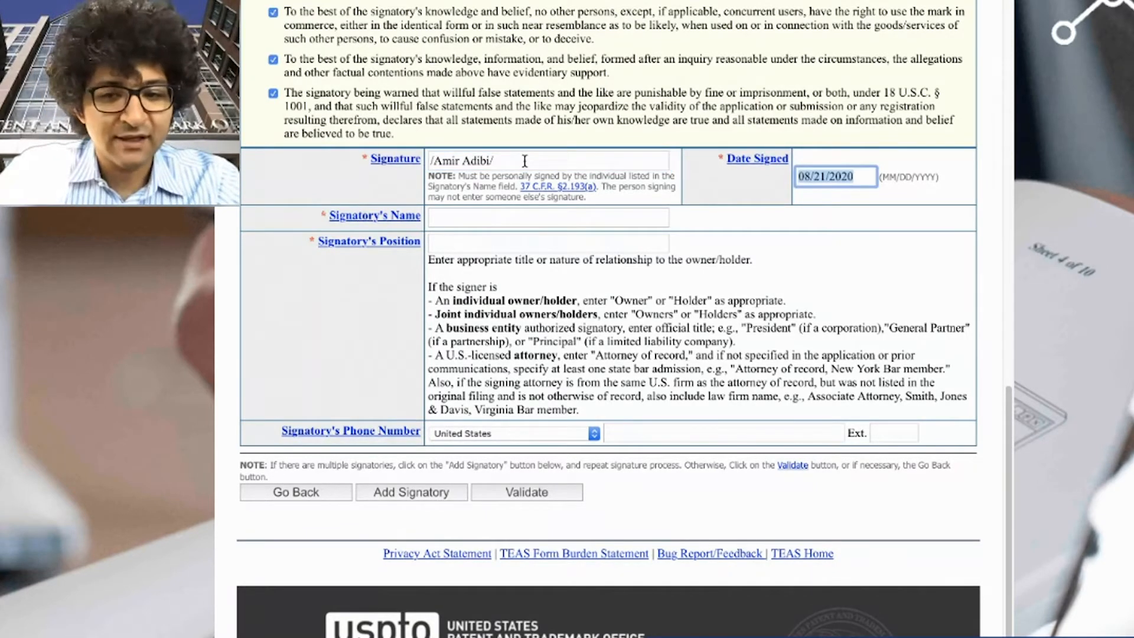
pyautogui.press('Tab')
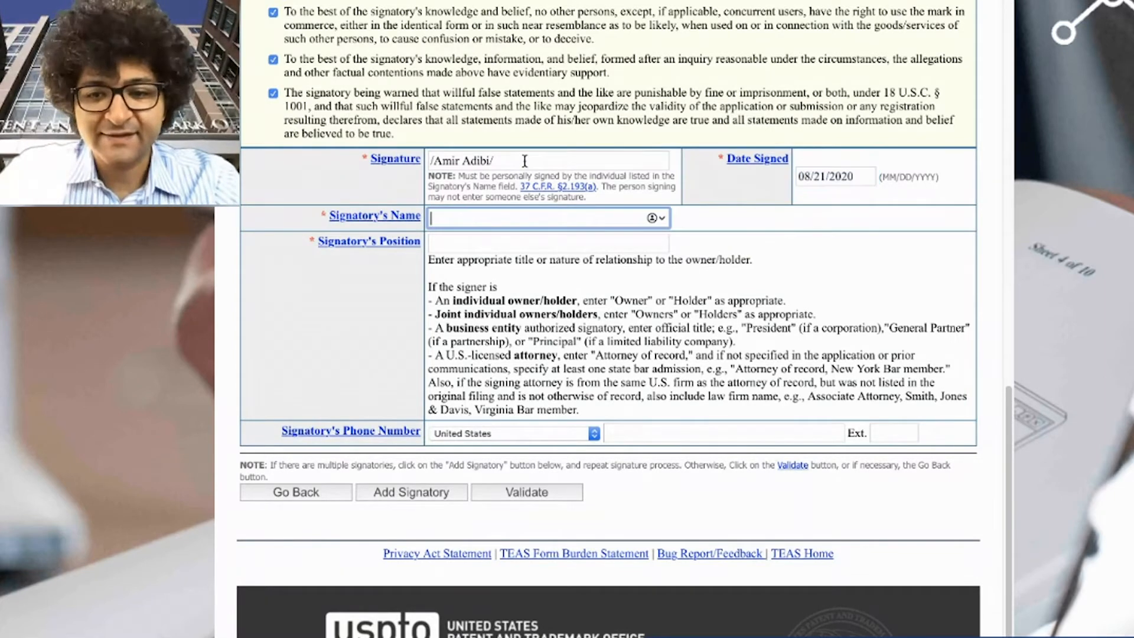
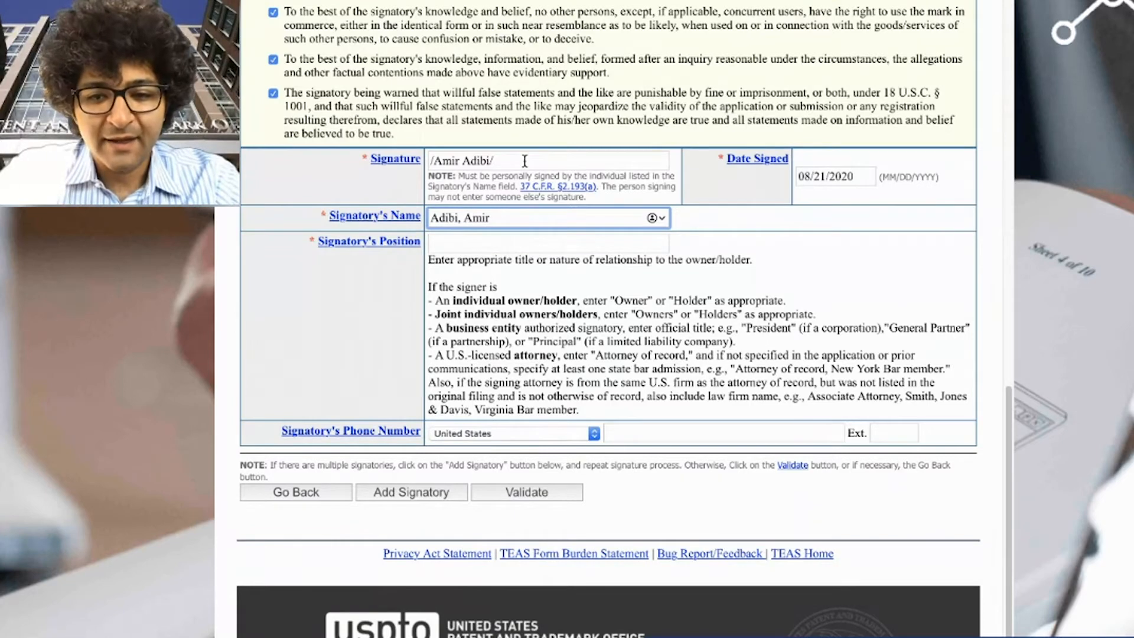
# - Set the signatory's position to 'Managing Member / President'
pyautogui.press('Tab')
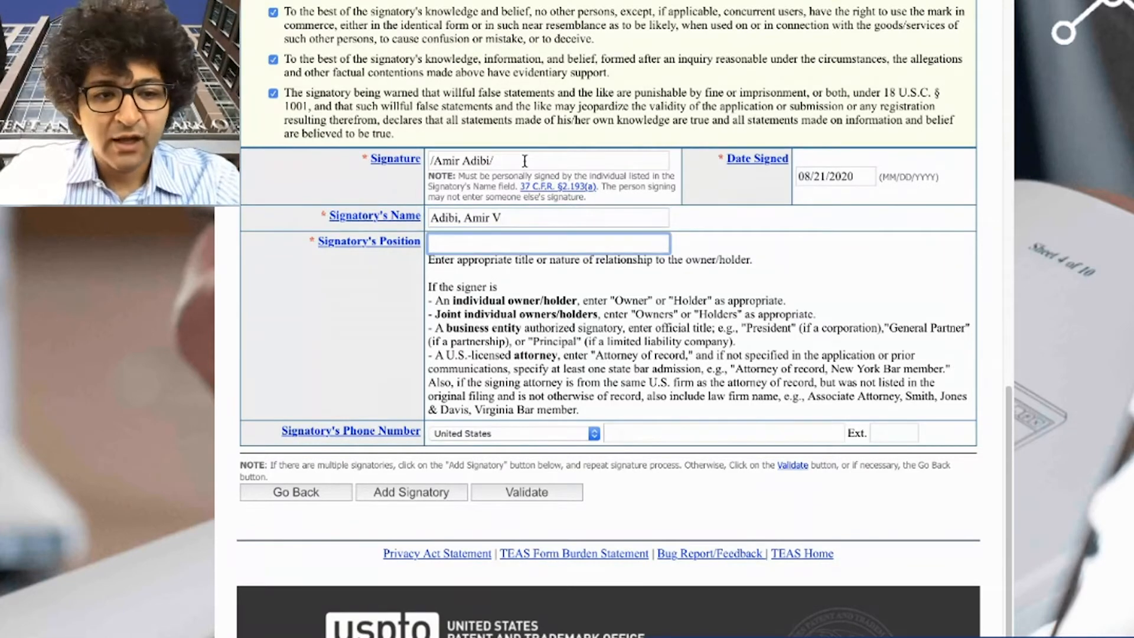
pyautogui.write('Owner')
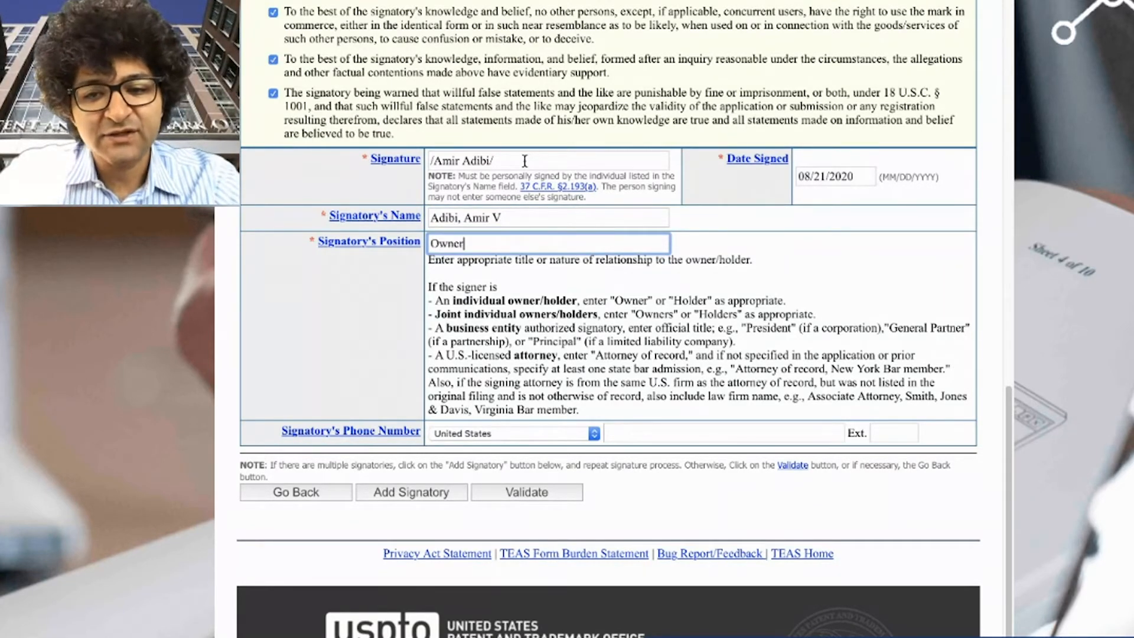
pyautogui.press('BackSpace')
pyautogui.press('BackSpace')
pyautogui.press('BackSpace')
pyautogui.press('BackSpace')
pyautogui.press('BackSpace')
pyautogui.write('Managing Memb')
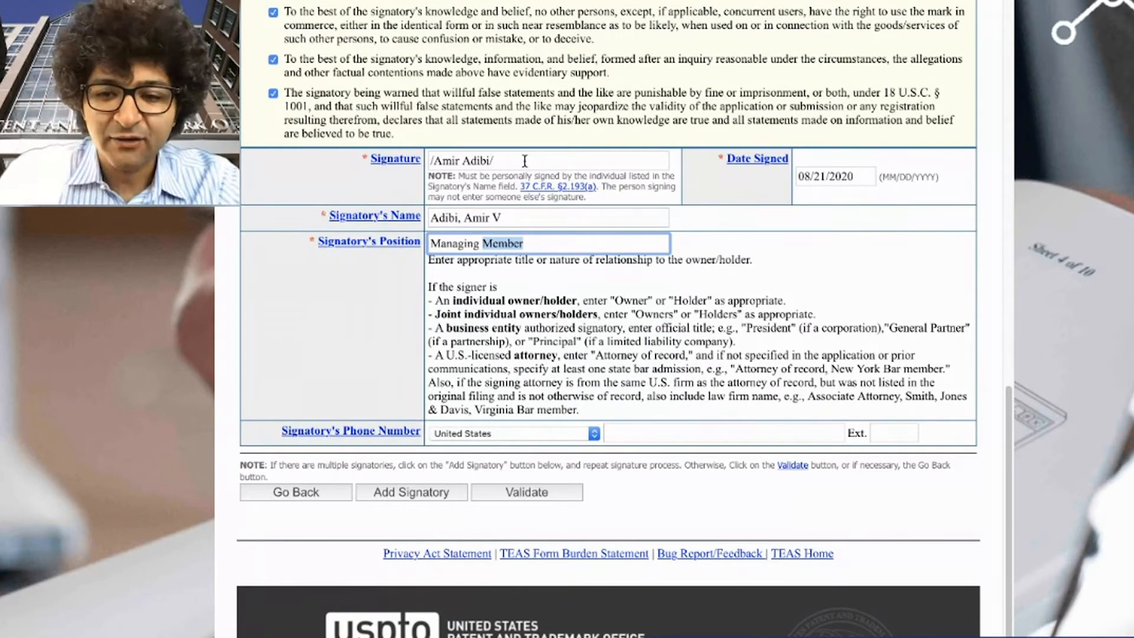
pyautogui.press('Right')
pyautogui.write('/ President')
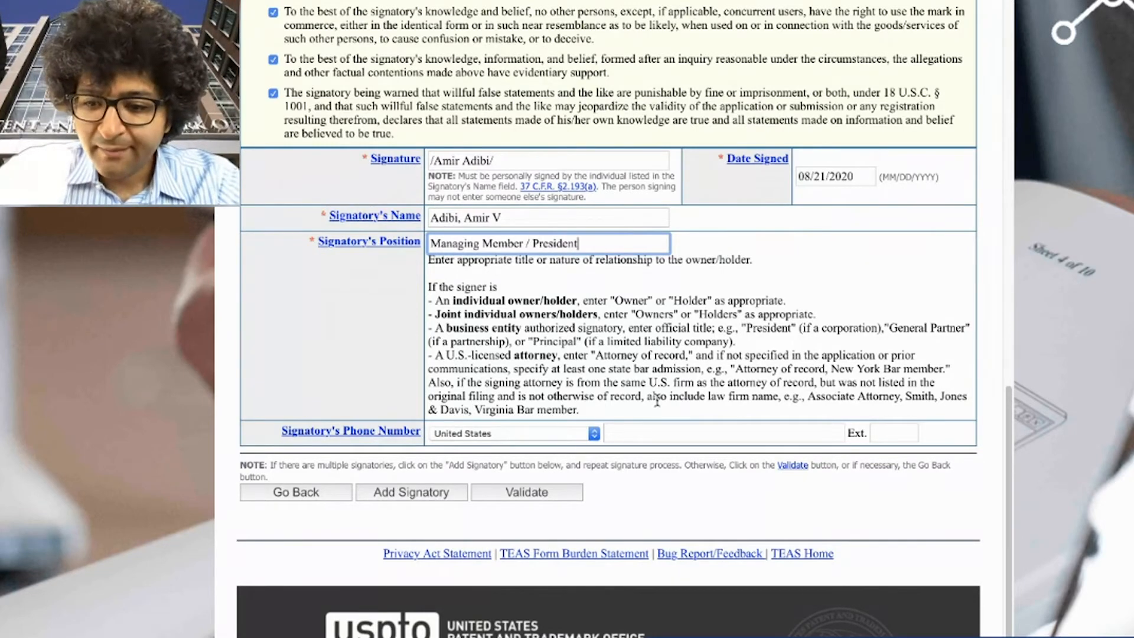
# - Enter the signatory's US phone number
pyautogui.click(664, 437)
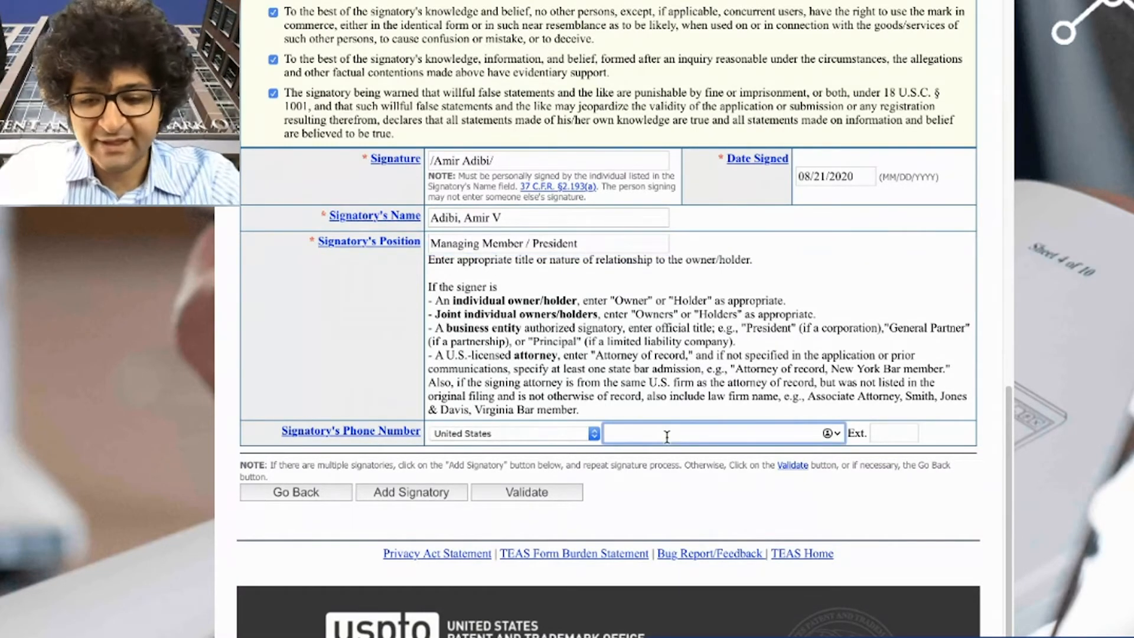
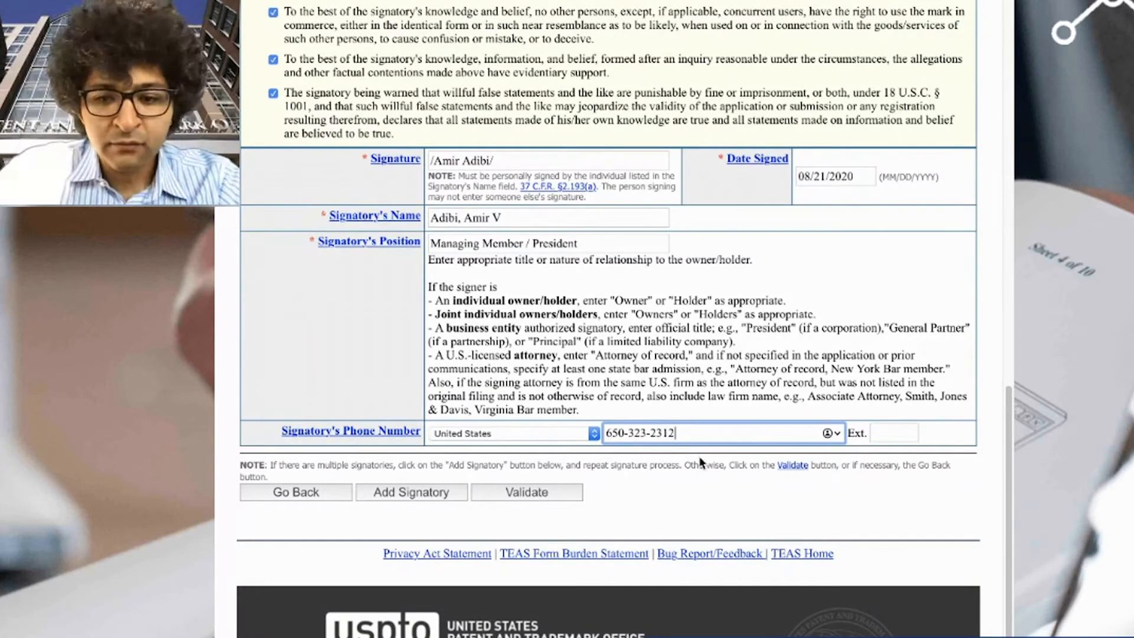
# - Finish the phone number and validate the completed application form
pyautogui.click(599, 493)
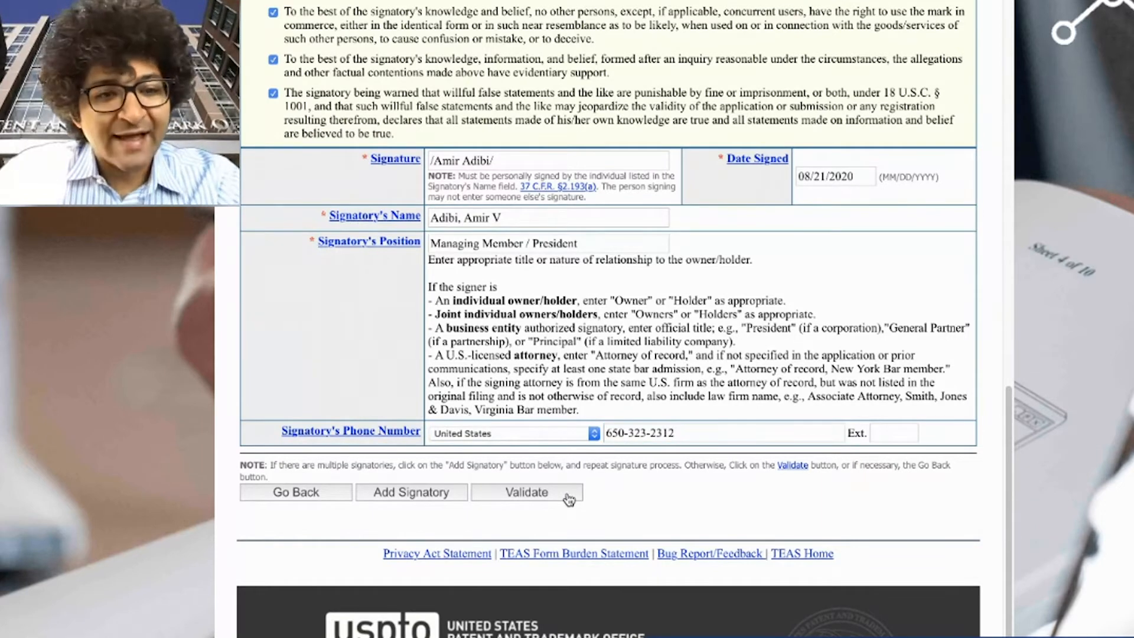
pyautogui.click(569, 499)
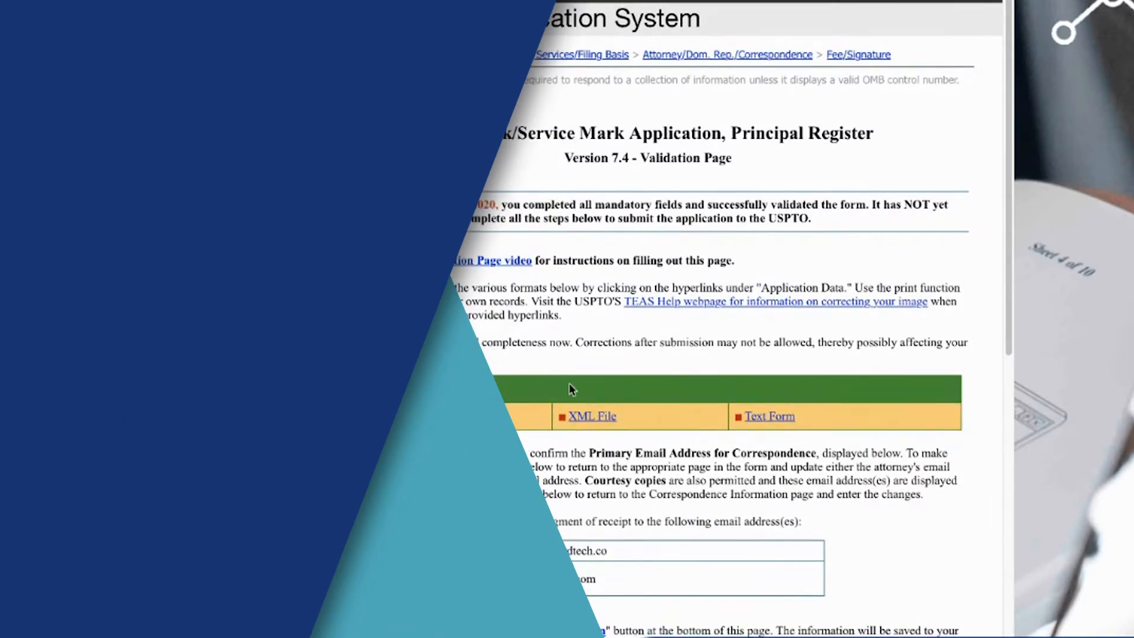
pyautogui.scroll(-1, 568, 382)
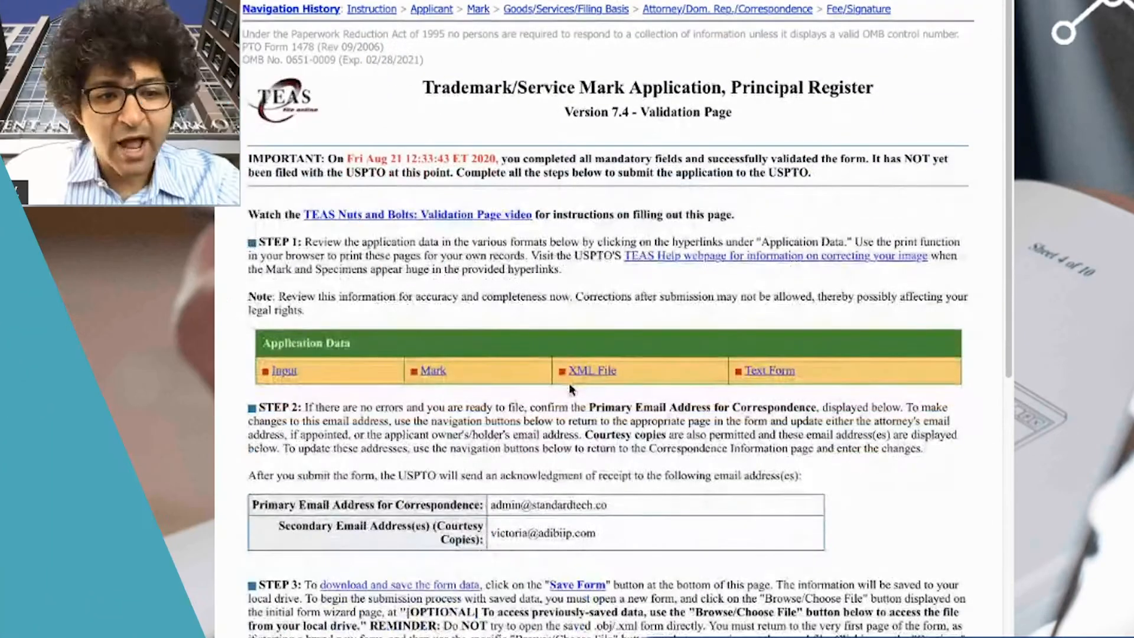
# - Open the Input data and check the LACE UP literal element, Special Form and mark description
pyautogui.click(292, 377)
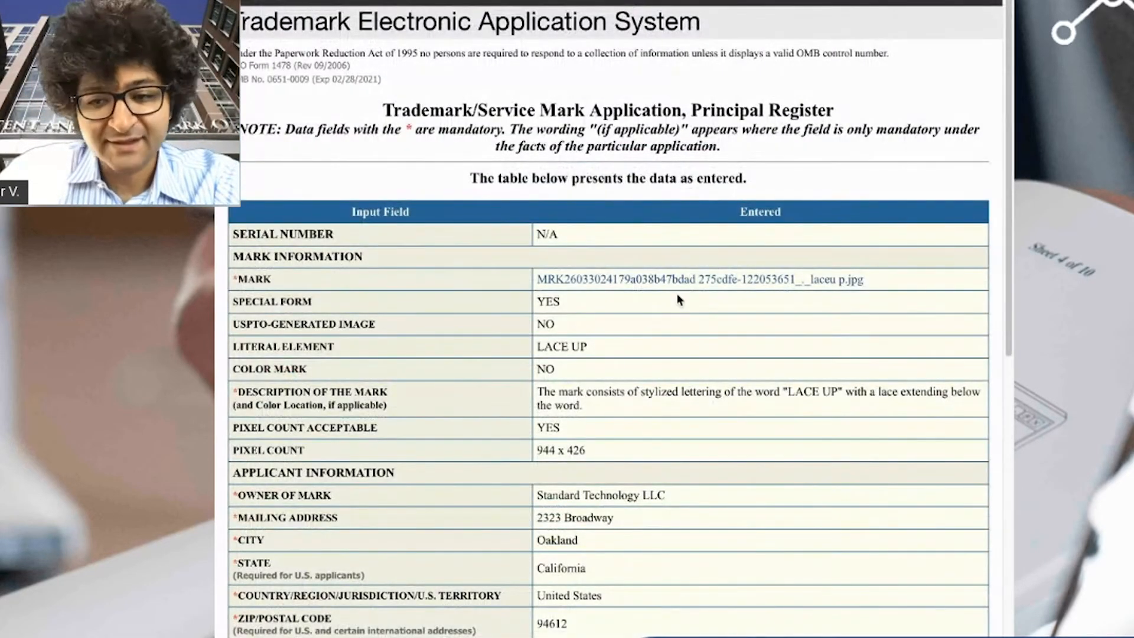
pyautogui.scroll(-2, 331, 118)
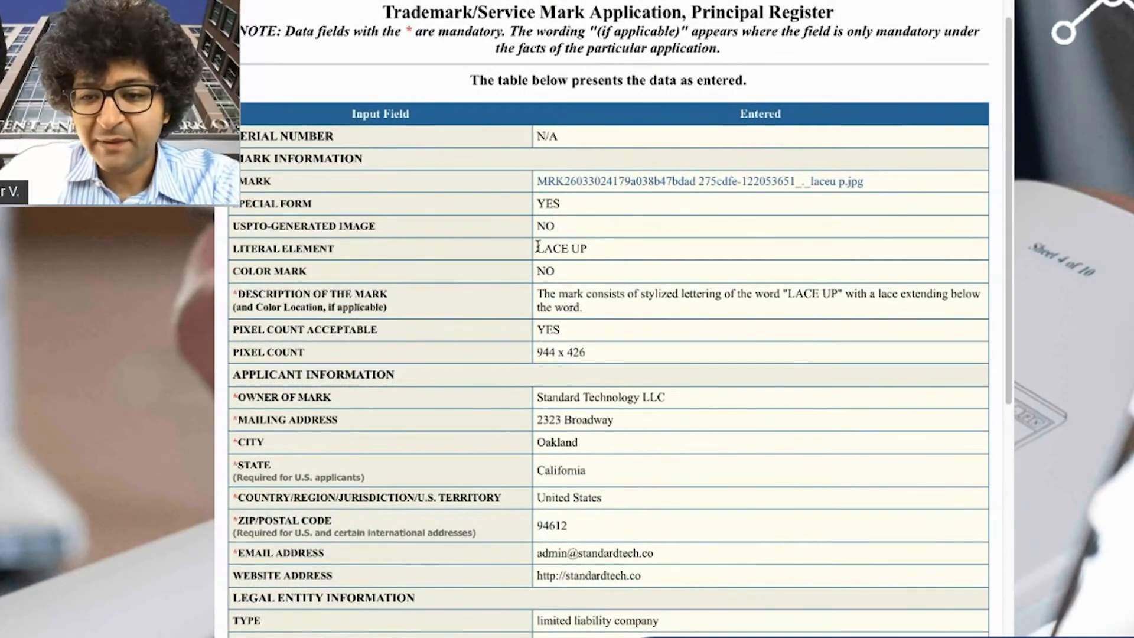
pyautogui.moveTo(536, 248); pyautogui.dragTo(603, 248)
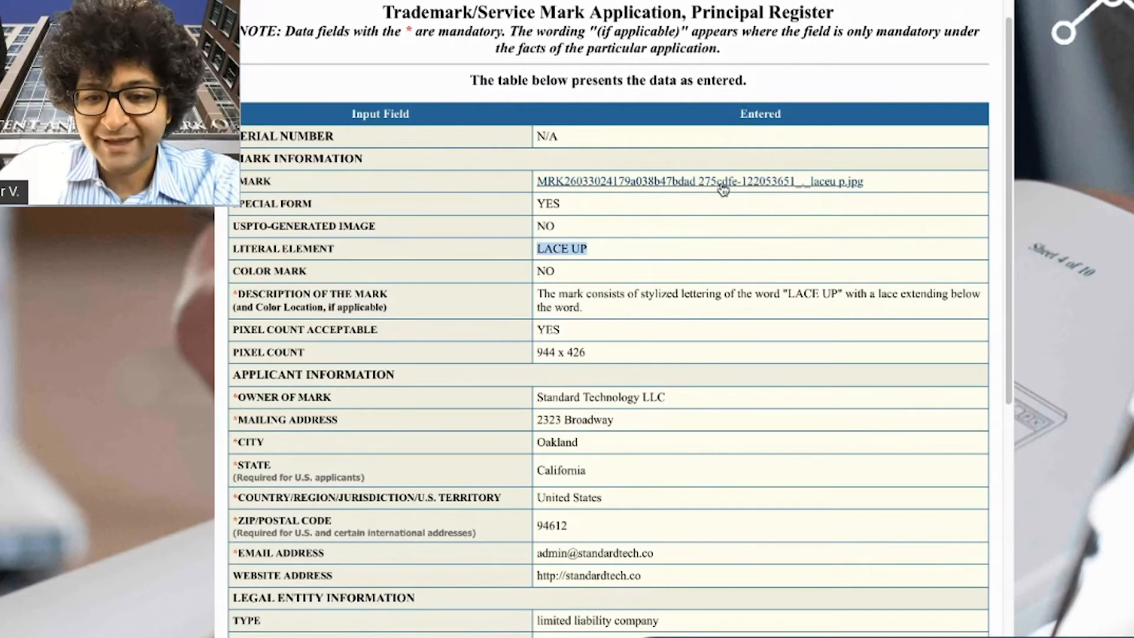
pyautogui.moveTo(555, 204); pyautogui.dragTo(232, 208)
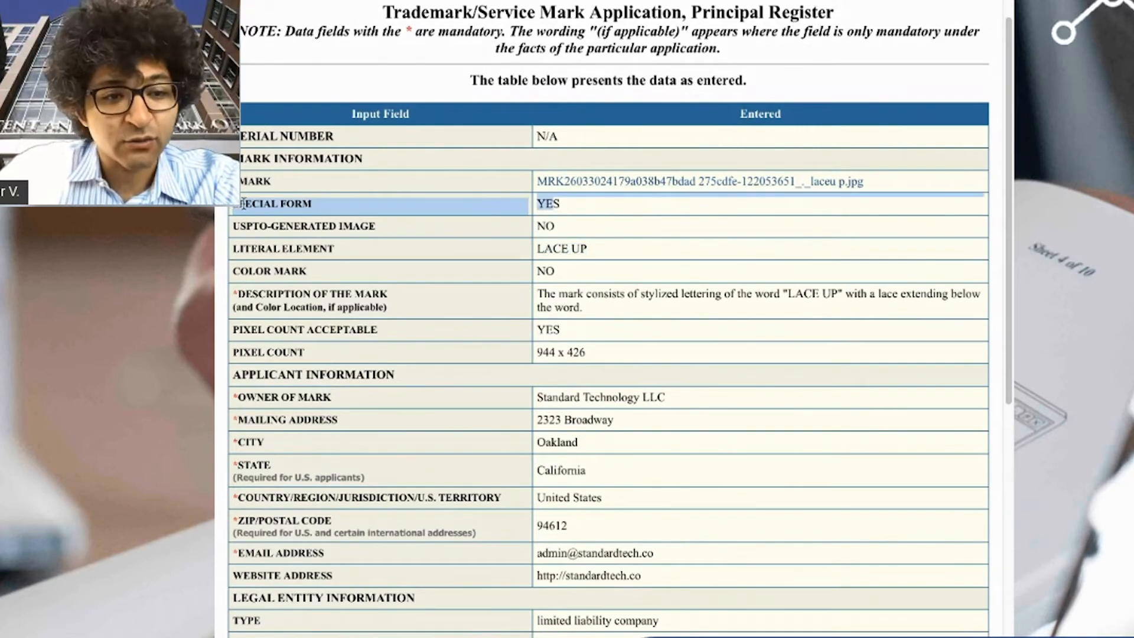
pyautogui.scroll(-1, 650, 314)
pyautogui.click(690, 299)
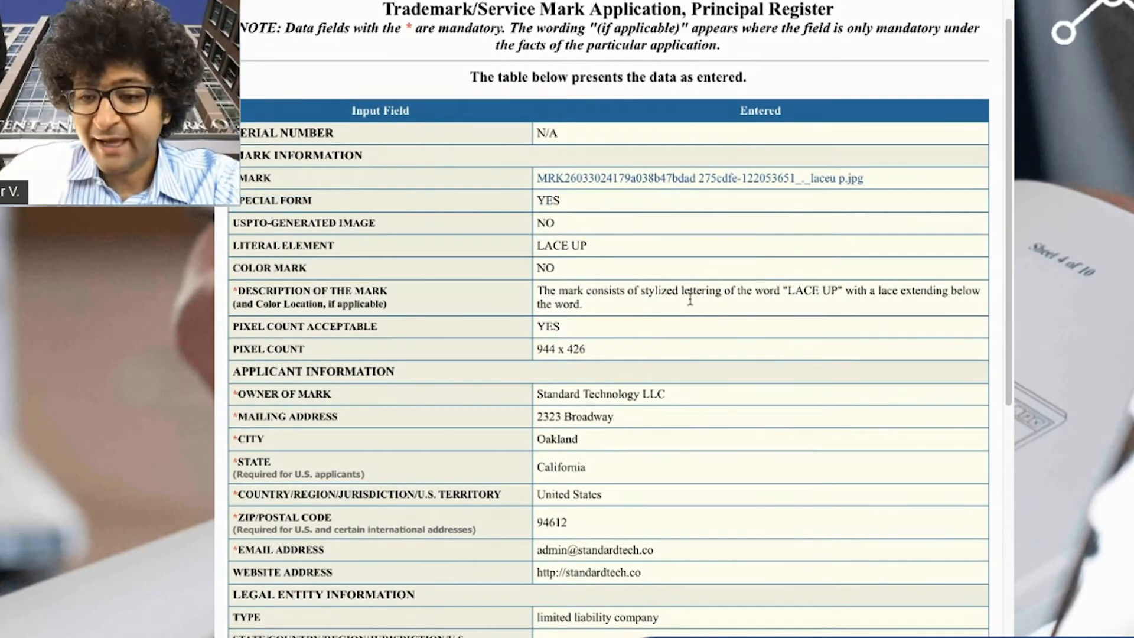
pyautogui.tripleClick(690, 299)
pyautogui.click(704, 299)
pyautogui.scroll(-1, 743, 306)
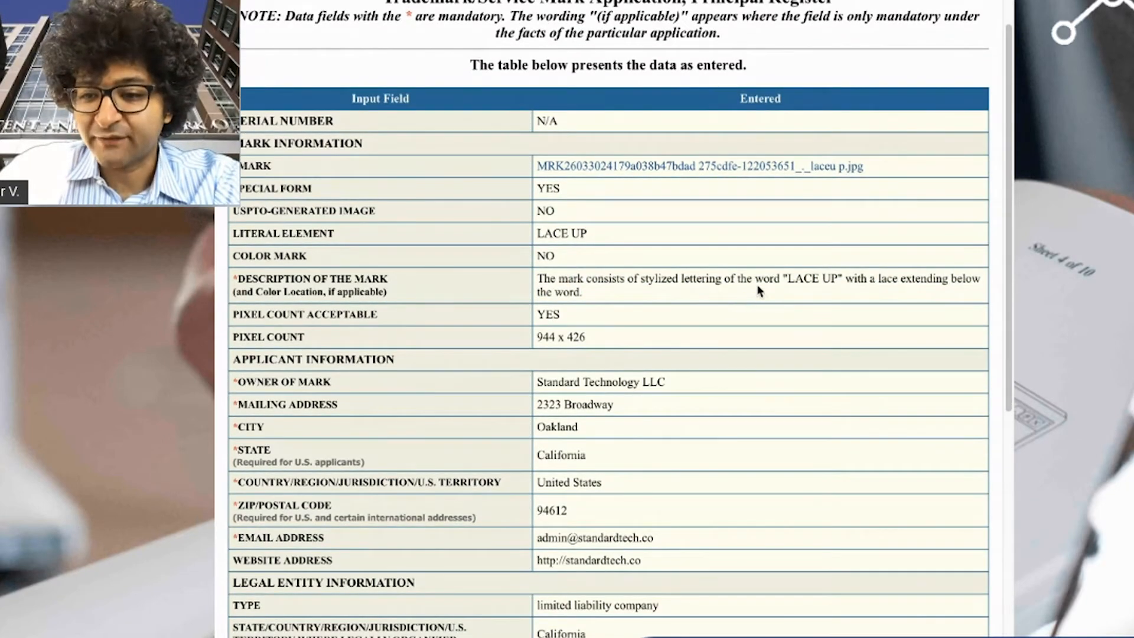
pyautogui.scroll(-2, 538, 315)
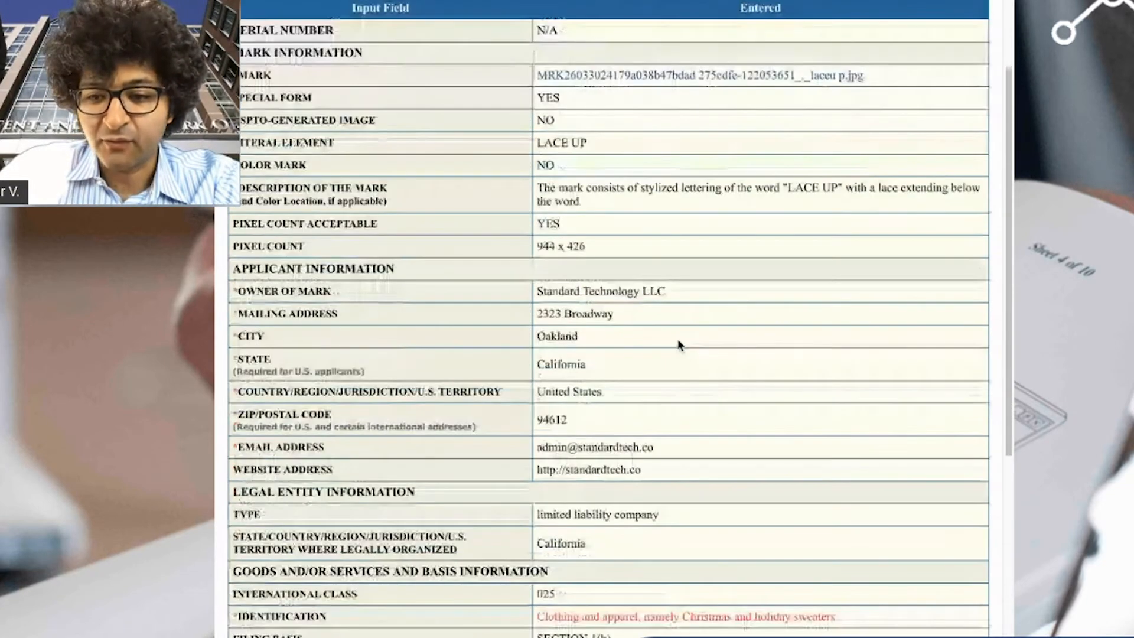
# - Review the 944 x 426 image size, applicant details, e-mail and limited liability company entity
pyautogui.moveTo(588, 243); pyautogui.dragTo(534, 242)
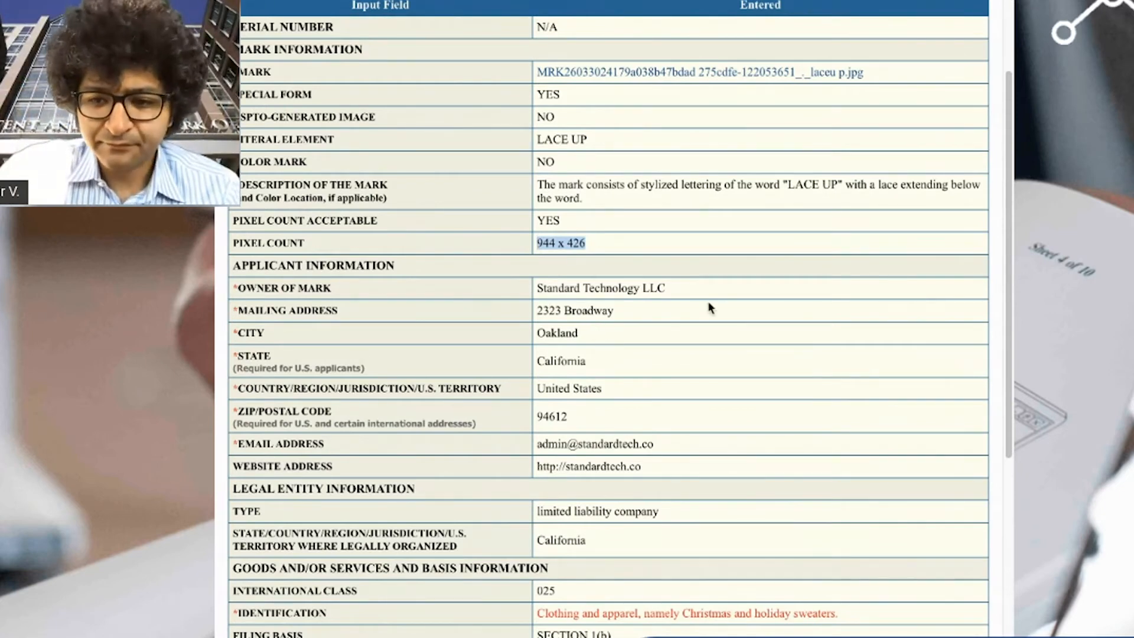
pyautogui.scroll(-2, 588, 307)
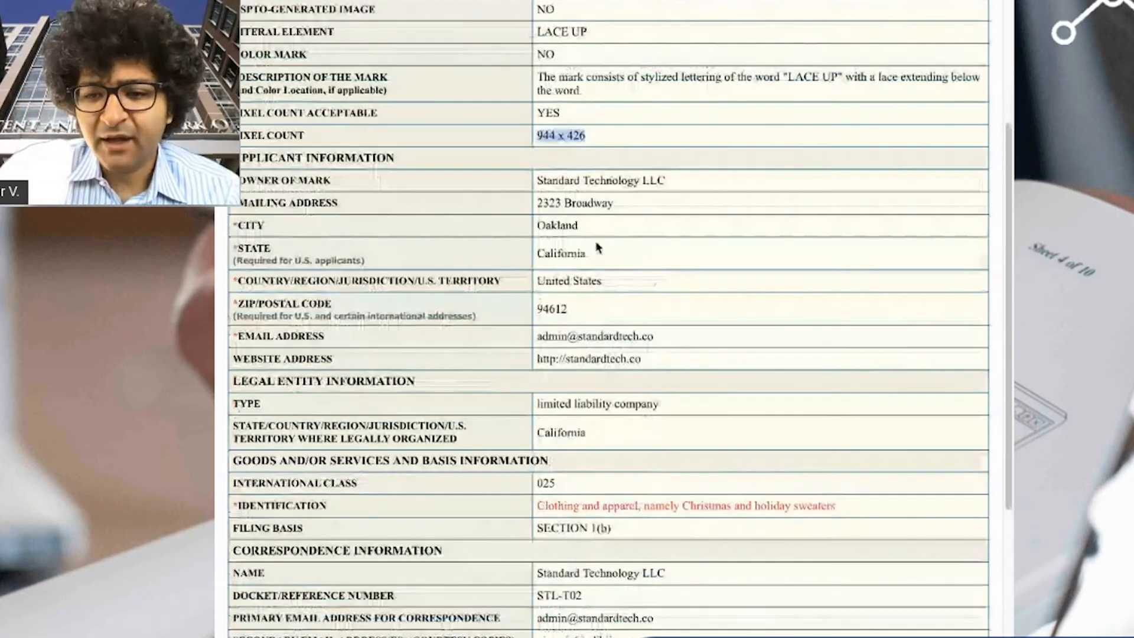
pyautogui.moveTo(537, 181); pyautogui.dragTo(628, 244)
pyautogui.click(580, 213)
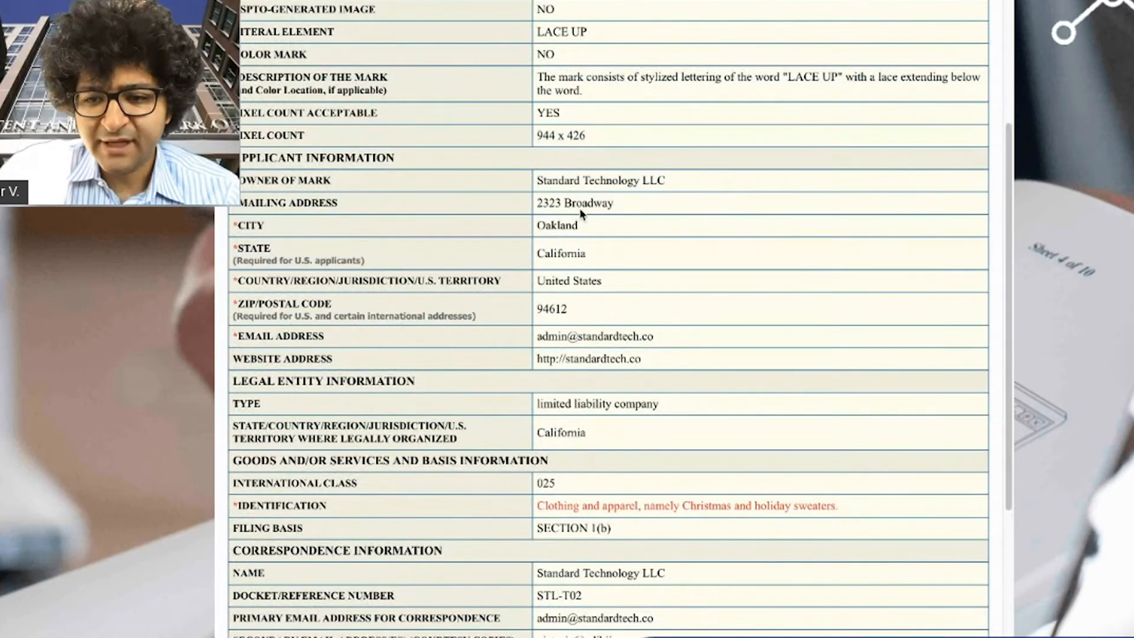
pyautogui.scroll(-2, 612, 318)
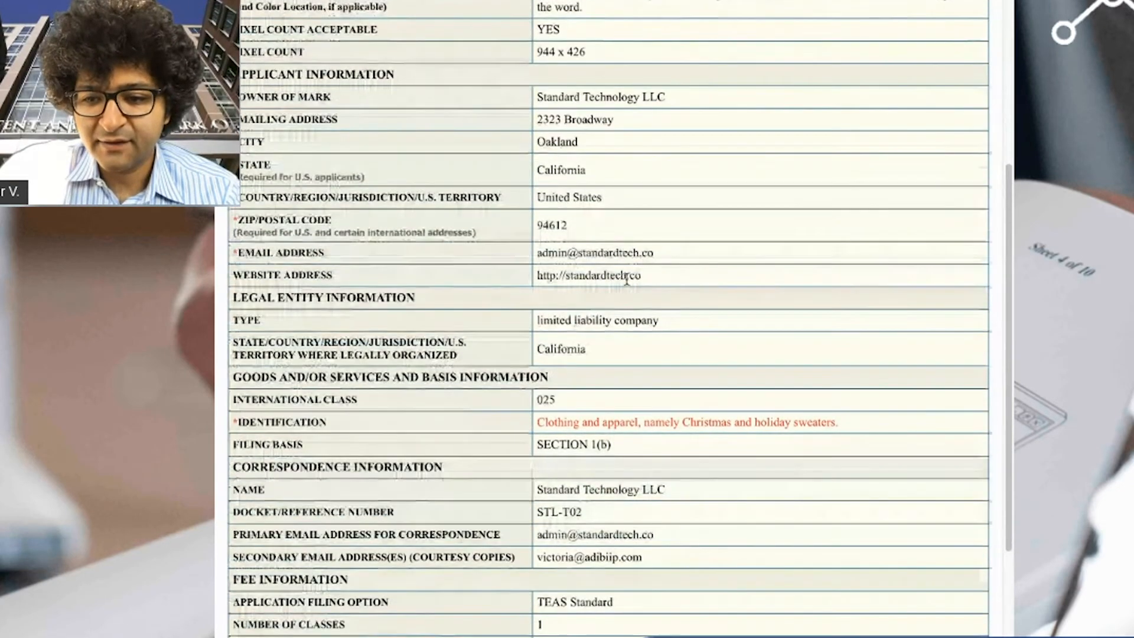
pyautogui.moveTo(654, 254); pyautogui.dragTo(322, 255)
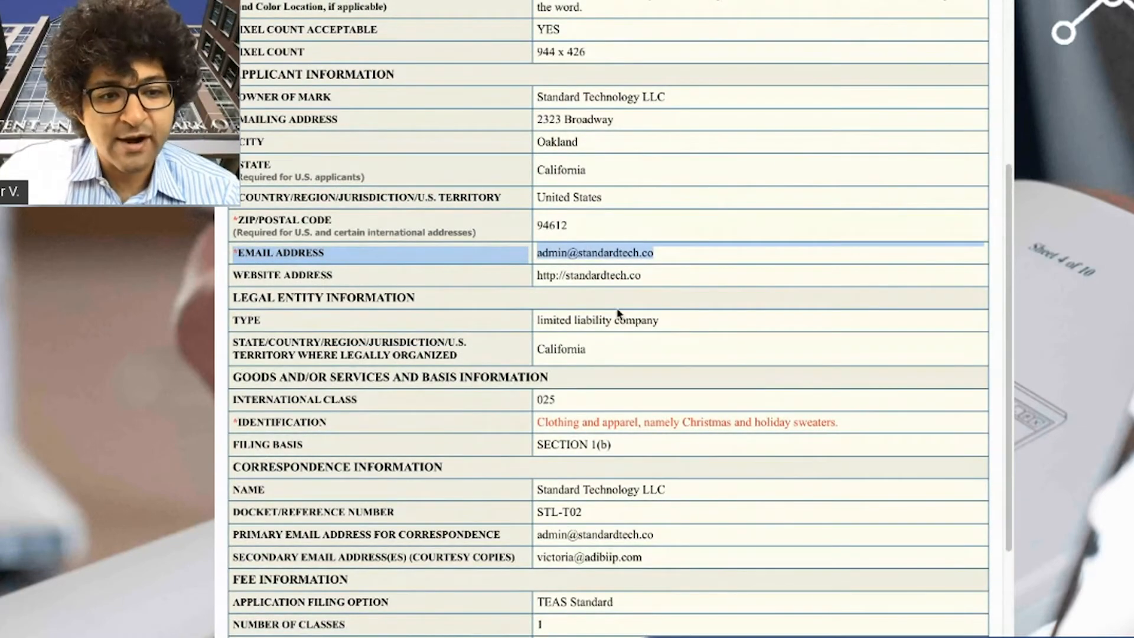
pyautogui.scroll(-1, 671, 357)
pyautogui.click(657, 330)
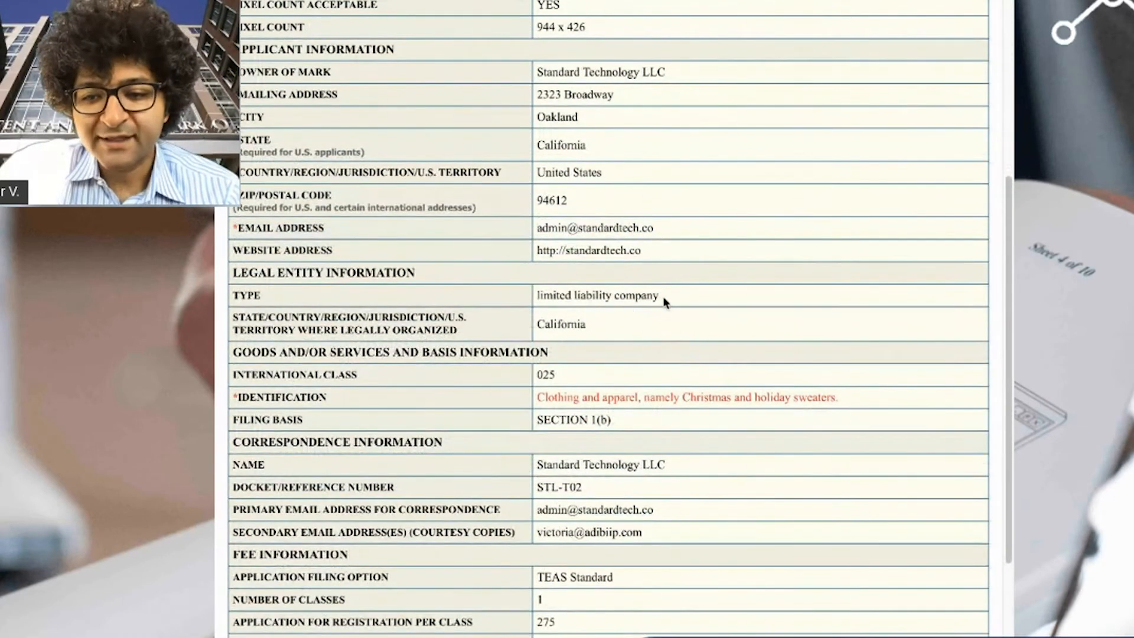
pyautogui.moveTo(663, 299); pyautogui.dragTo(537, 296)
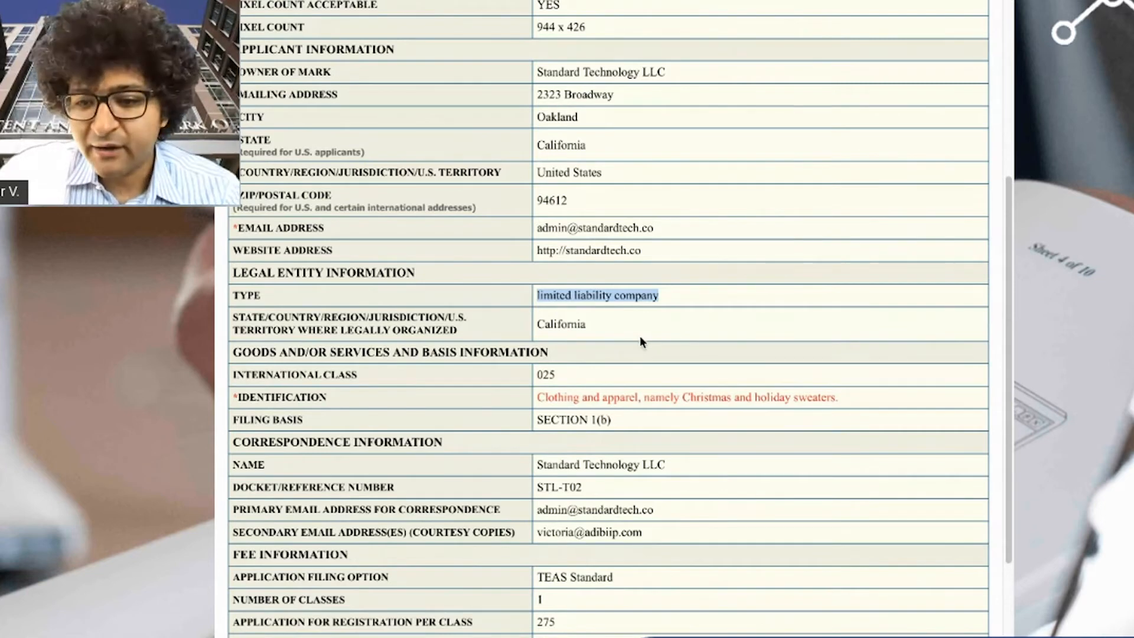
pyautogui.scroll(-2, 640, 335)
pyautogui.moveTo(566, 244); pyautogui.dragTo(767, 273)
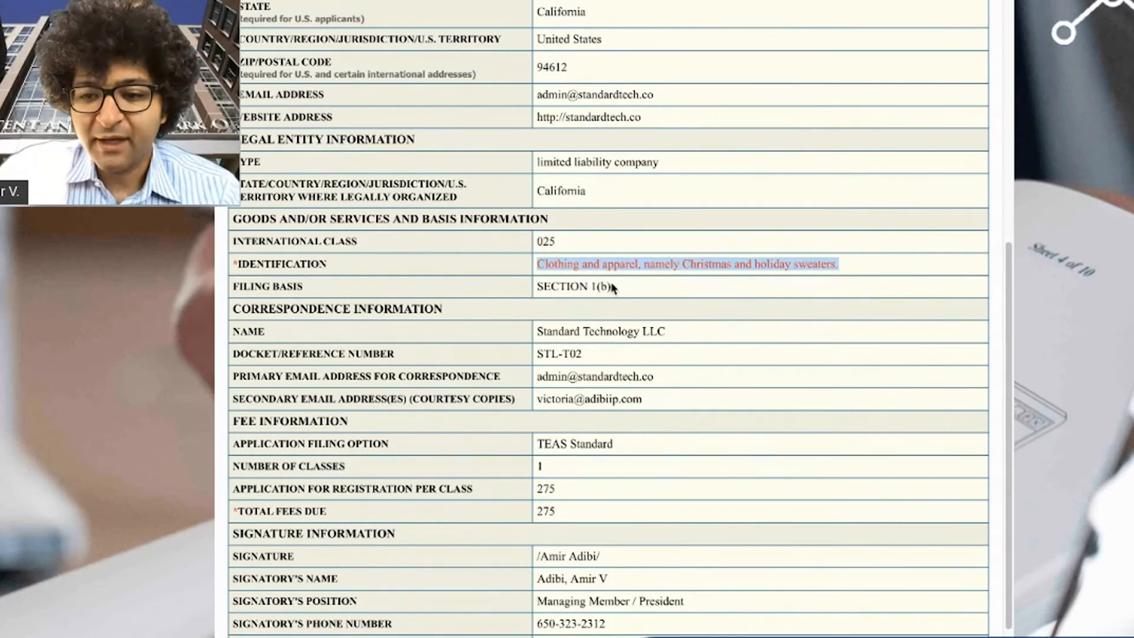
pyautogui.moveTo(612, 288); pyautogui.dragTo(535, 287)
# - Check docket STL-T02 and position Managing Member, then return to the Validation Page
pyautogui.click(589, 329)
pyautogui.scroll(-4, 620, 362)
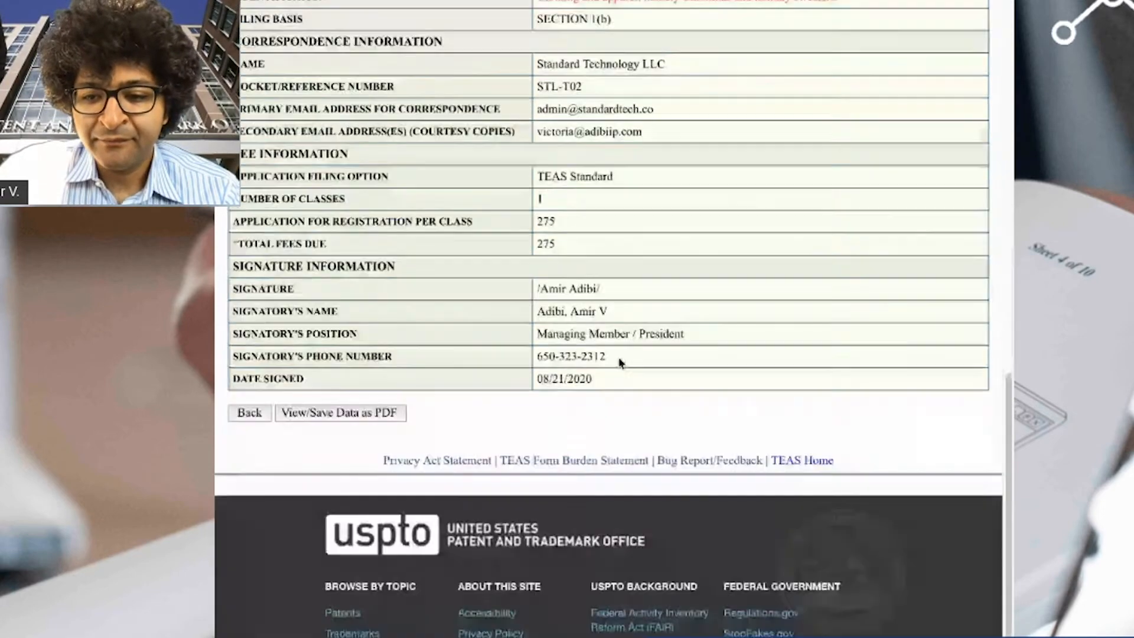
pyautogui.moveTo(581, 86); pyautogui.dragTo(535, 87)
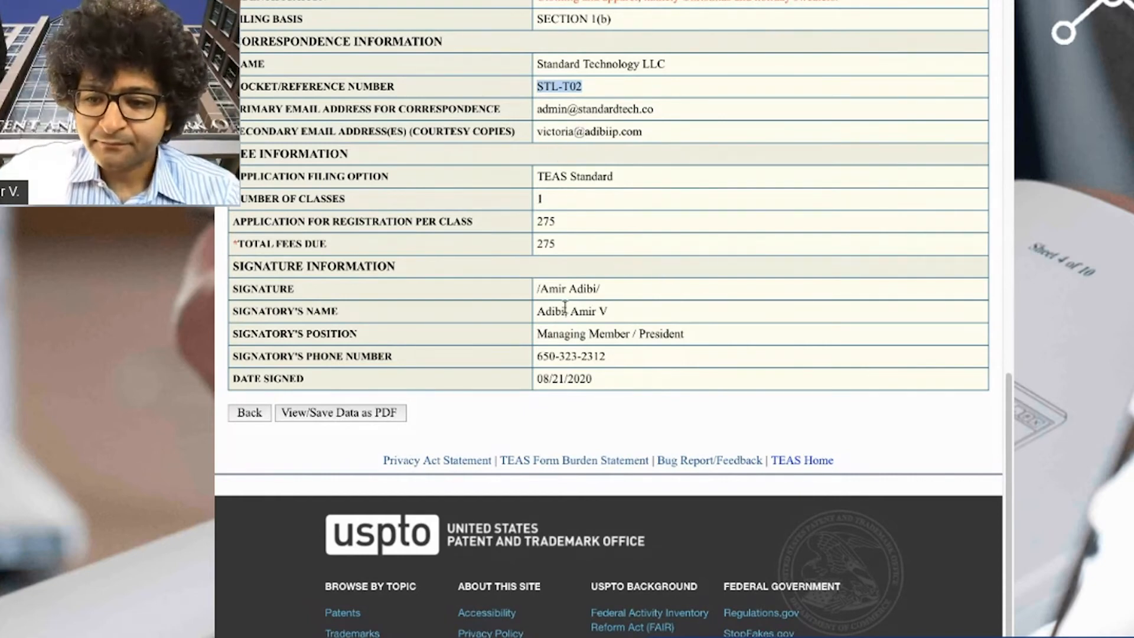
pyautogui.moveTo(538, 333); pyautogui.dragTo(629, 335)
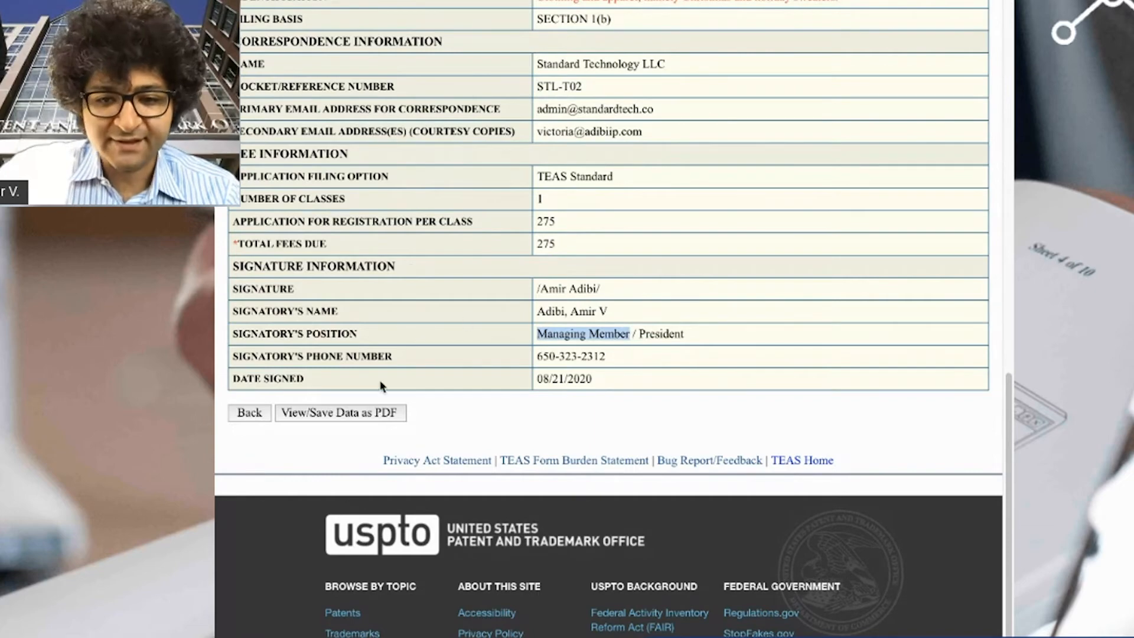
pyautogui.click(246, 411)
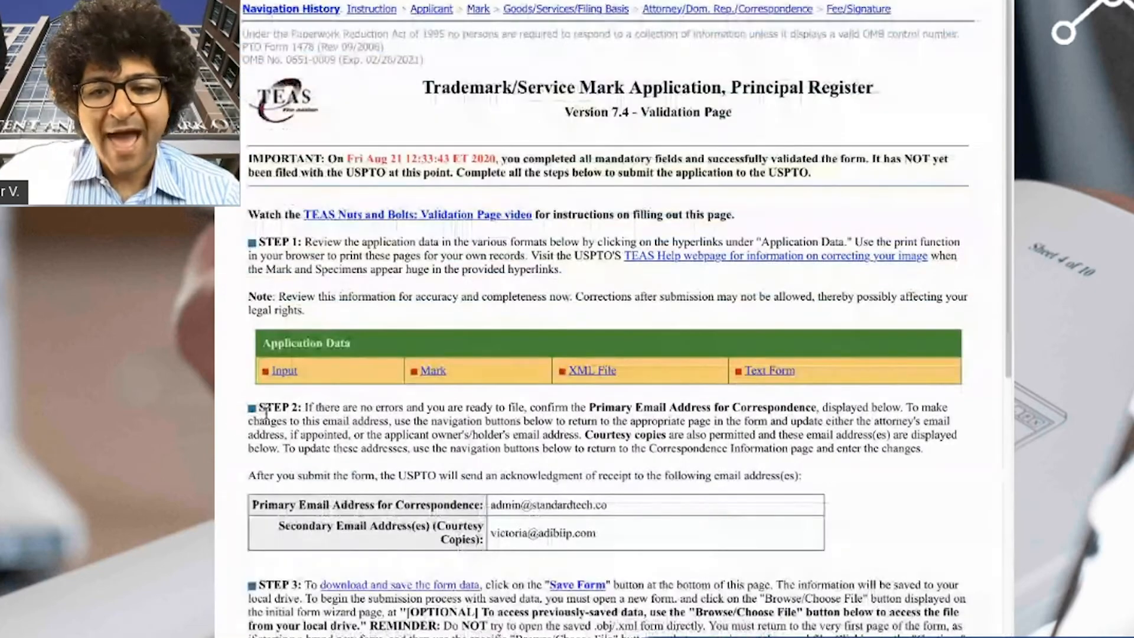
# - View the hand-drawn LACE UP mark image, then return to the Validation Page
pyautogui.scroll(-1, 470, 374)
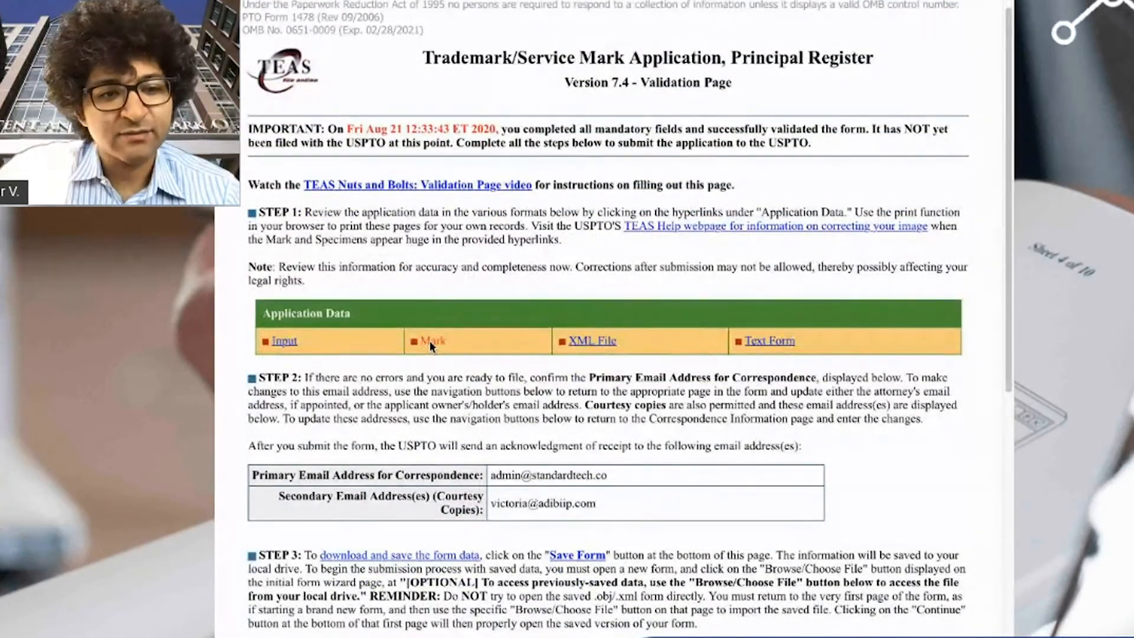
pyautogui.click(430, 340)
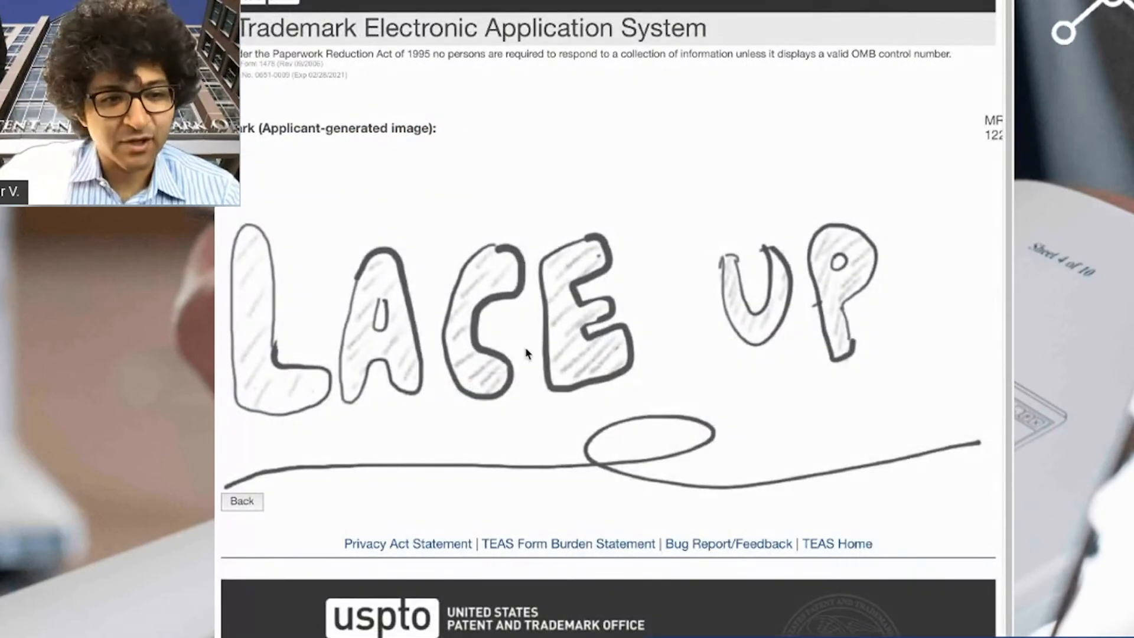
pyautogui.click(243, 501)
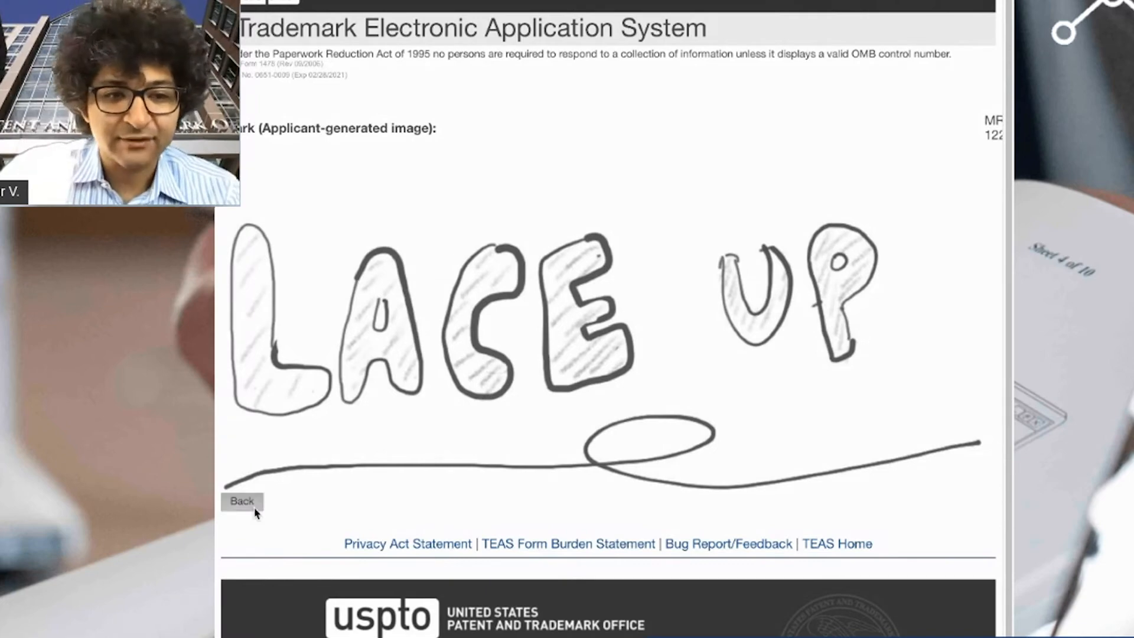
# - Glance at the Fee/Signature form via Go Back to Modify, then return to the Validation Page
pyautogui.scroll(-5, 703, 499)
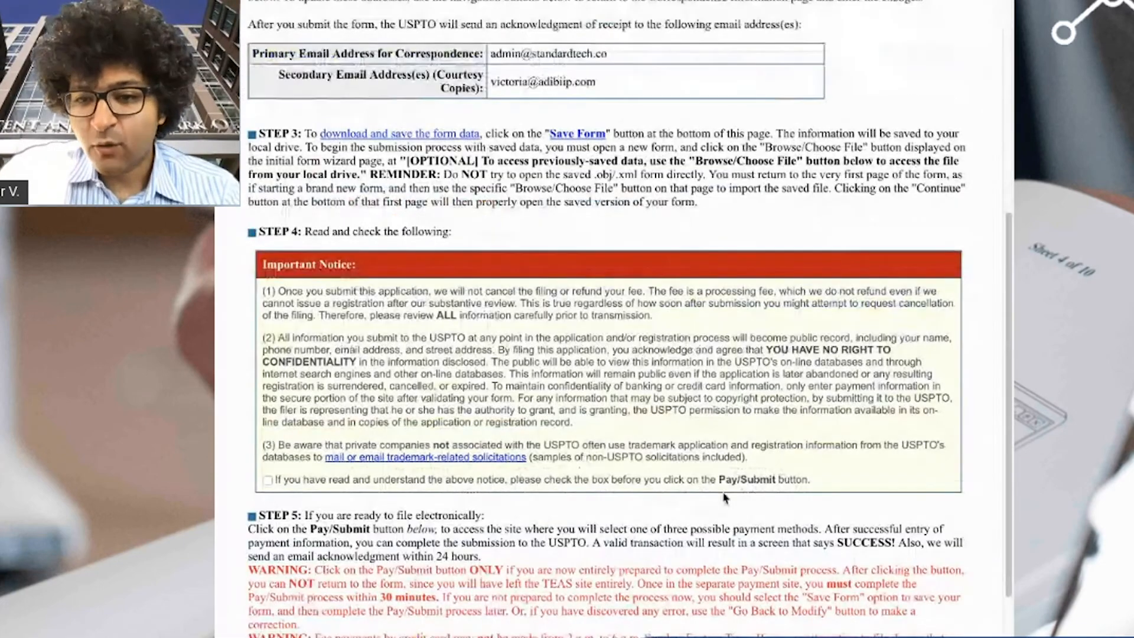
pyautogui.scroll(-4, 702, 499)
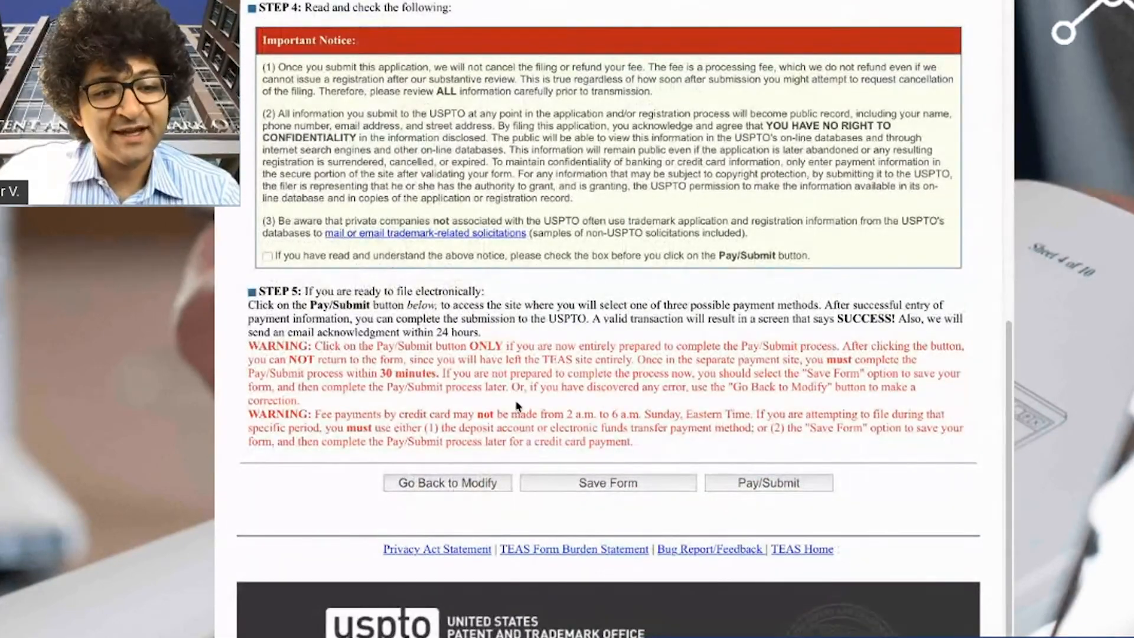
pyautogui.scroll(6, 519, 408)
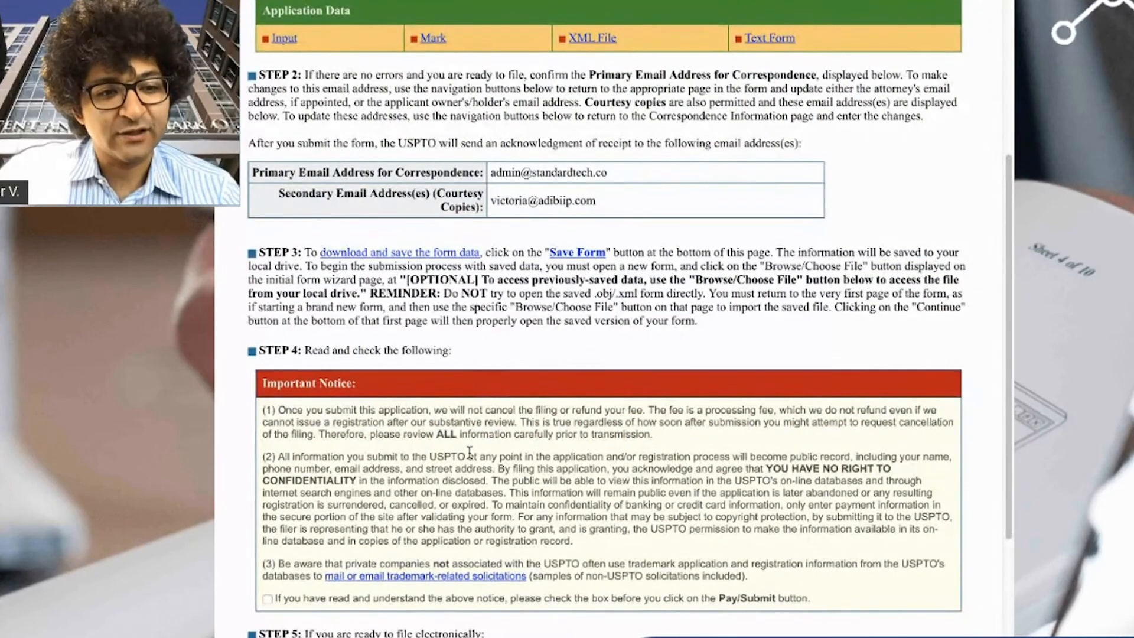
pyautogui.scroll(-8, 470, 452)
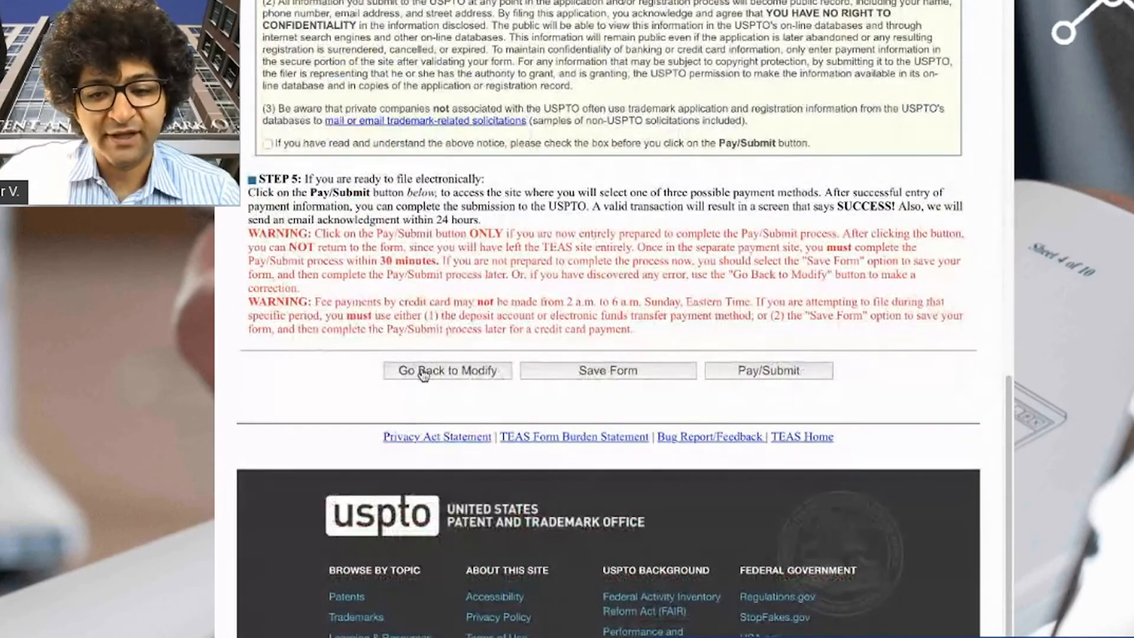
pyautogui.click(423, 372)
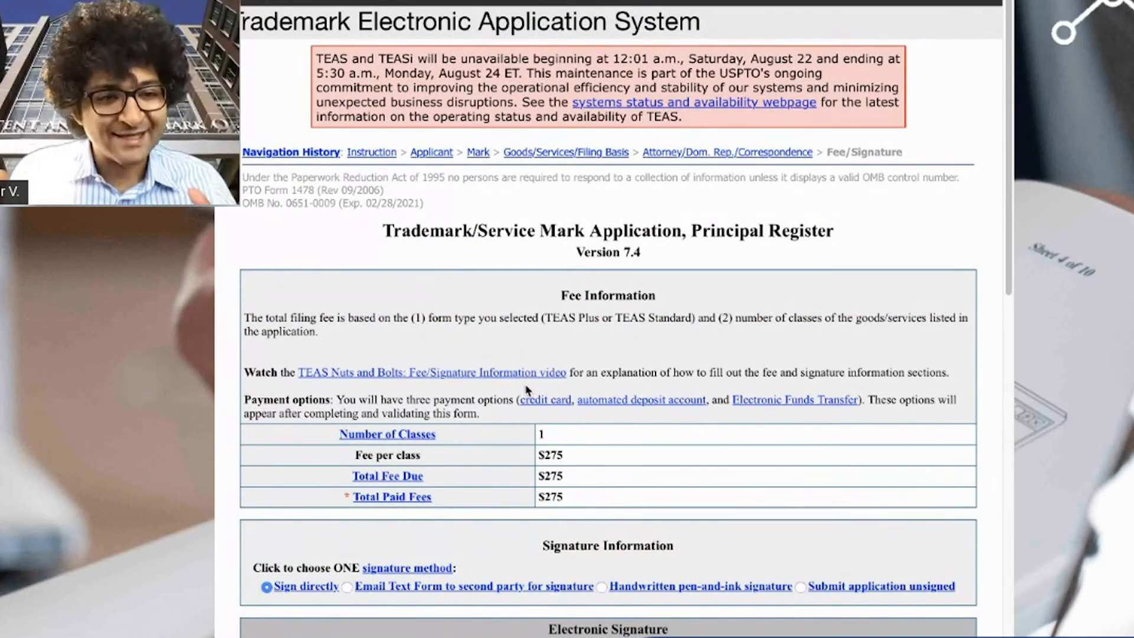
pyautogui.scroll(-15, 524, 440)
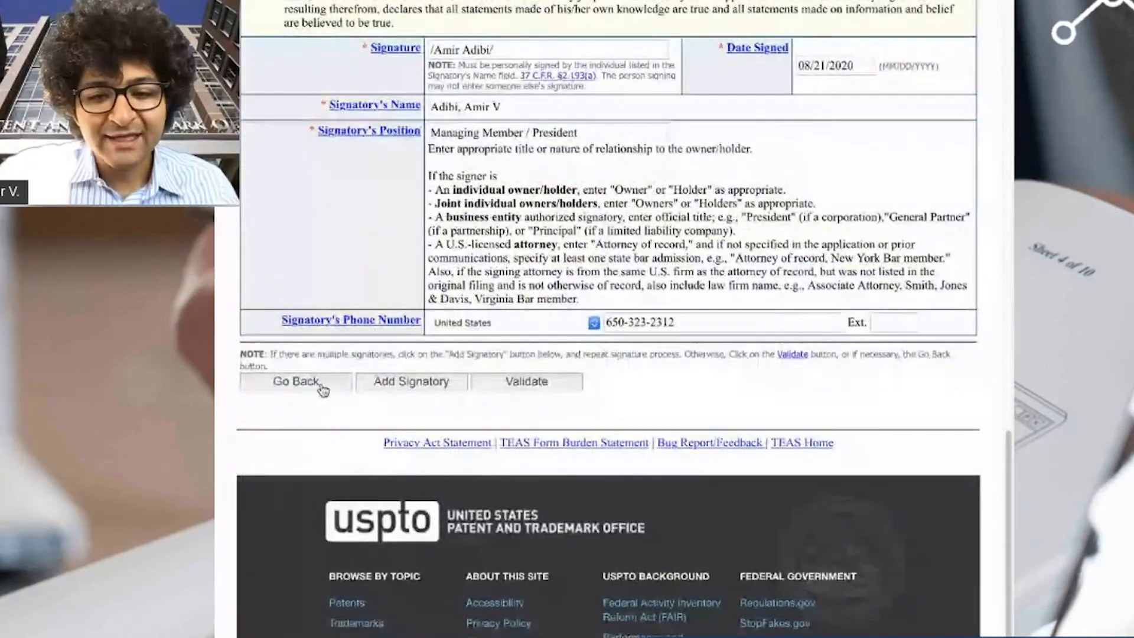
pyautogui.click(322, 390)
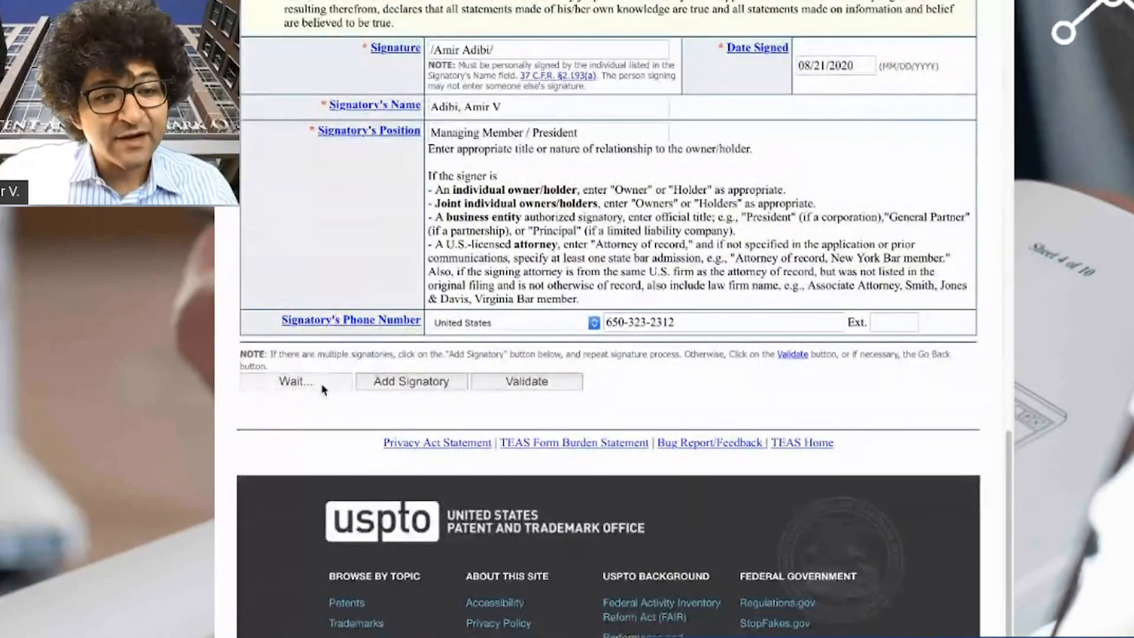
pyautogui.scroll(-1, 409, 417)
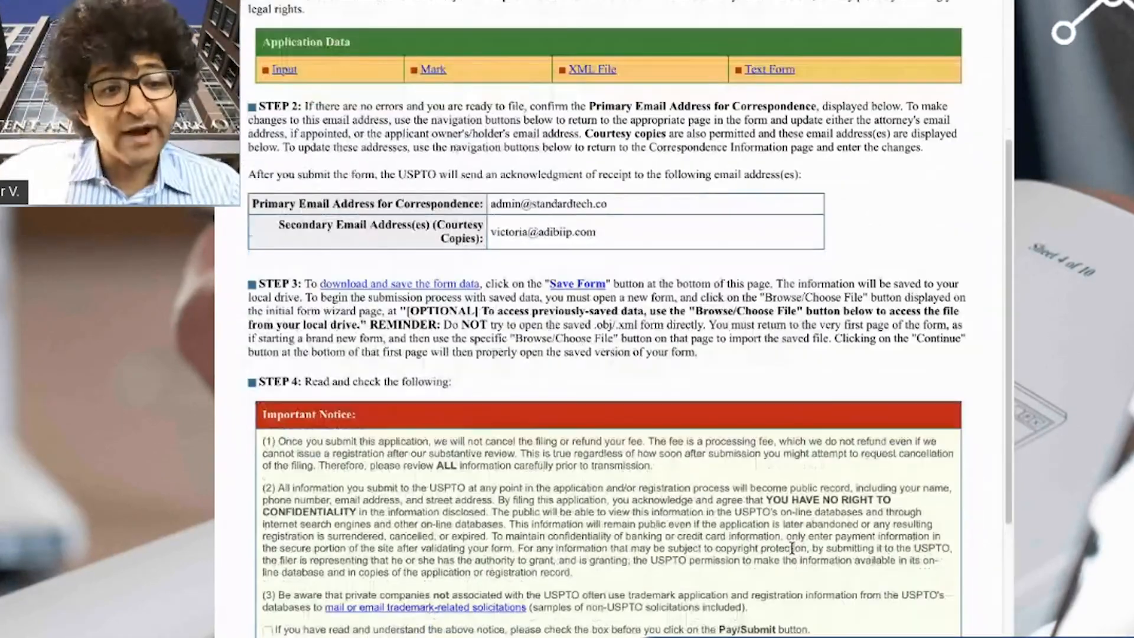
# - Save the LACE UP application form data from the bottom of the Validation Page
pyautogui.scroll(-10, 591, 354)
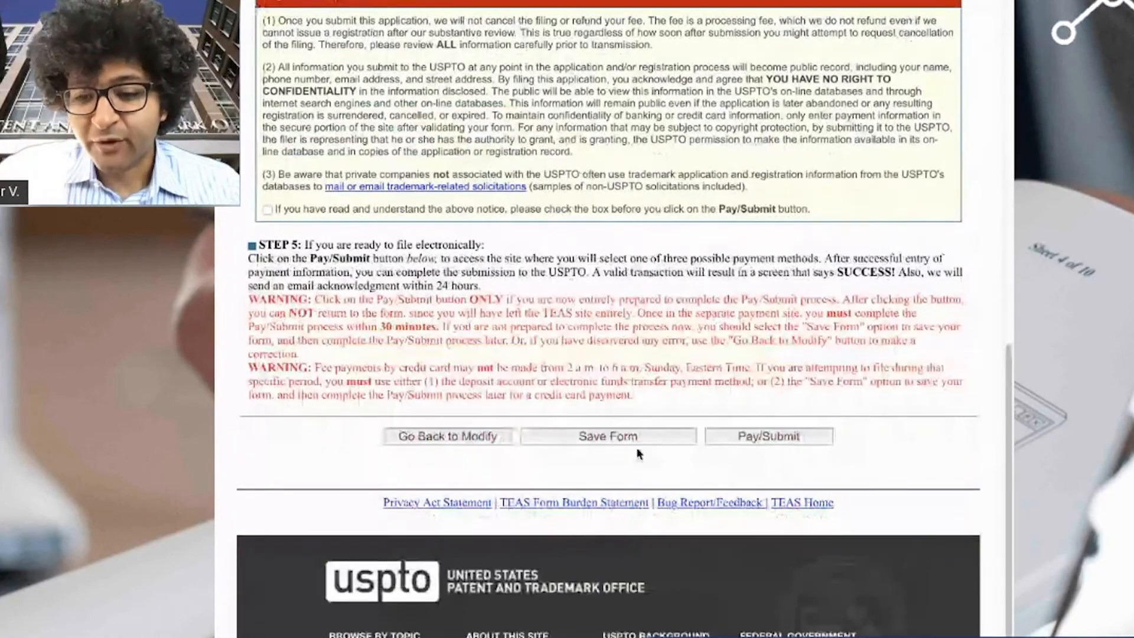
pyautogui.click(631, 447)
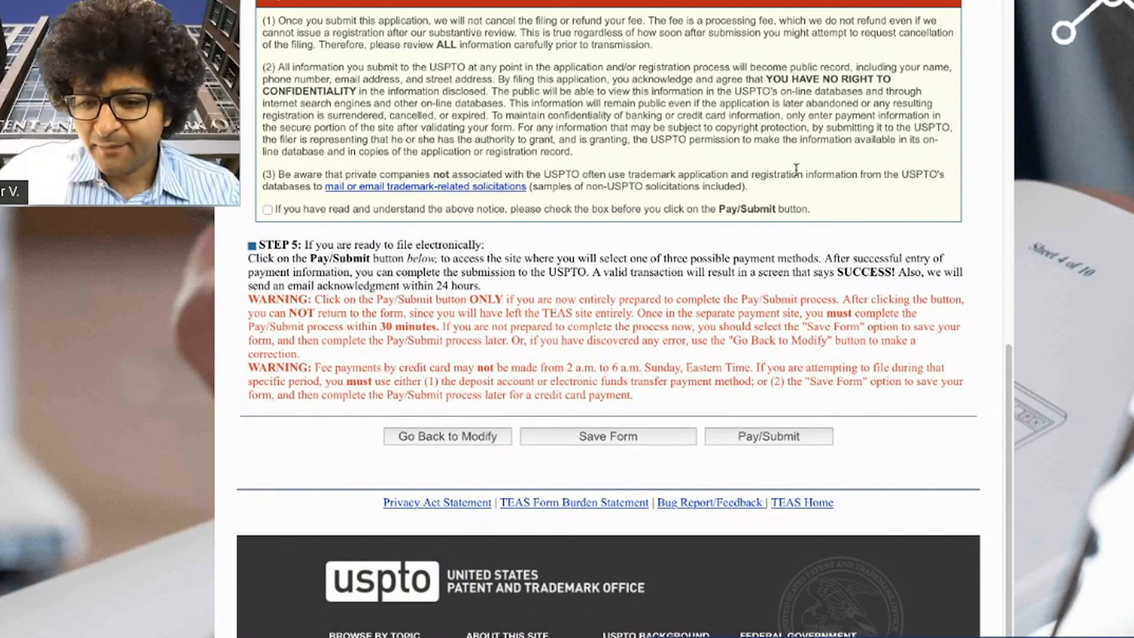
# - Tick the Important Notice acknowledgement in Step 4 after reading the notice text
pyautogui.click(791, 437)
pyautogui.click(287, 209)
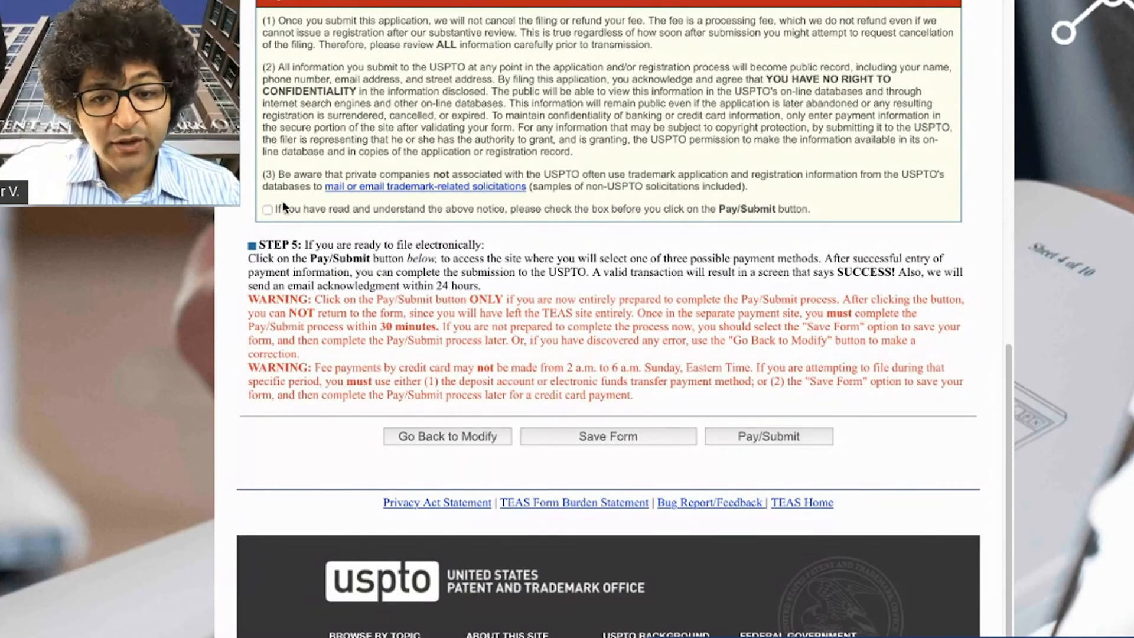
pyautogui.scroll(1, 600, 252)
pyautogui.scroll(-1, 595, 255)
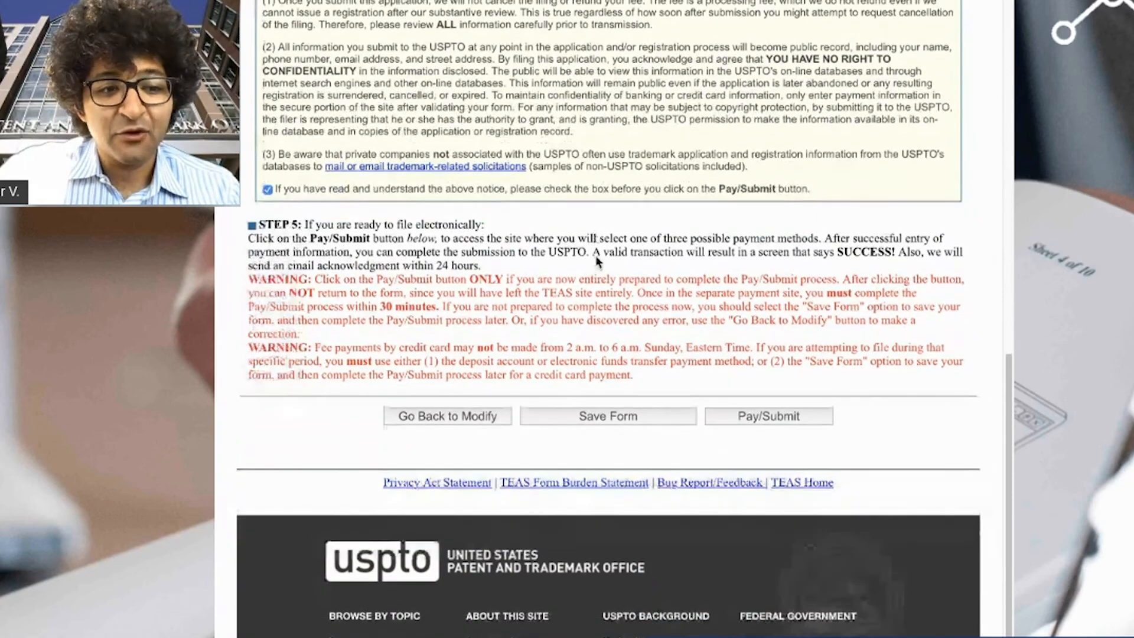
pyautogui.scroll(3, 595, 255)
pyautogui.moveTo(807, 306); pyautogui.dragTo(260, 93)
pyautogui.click(647, 231)
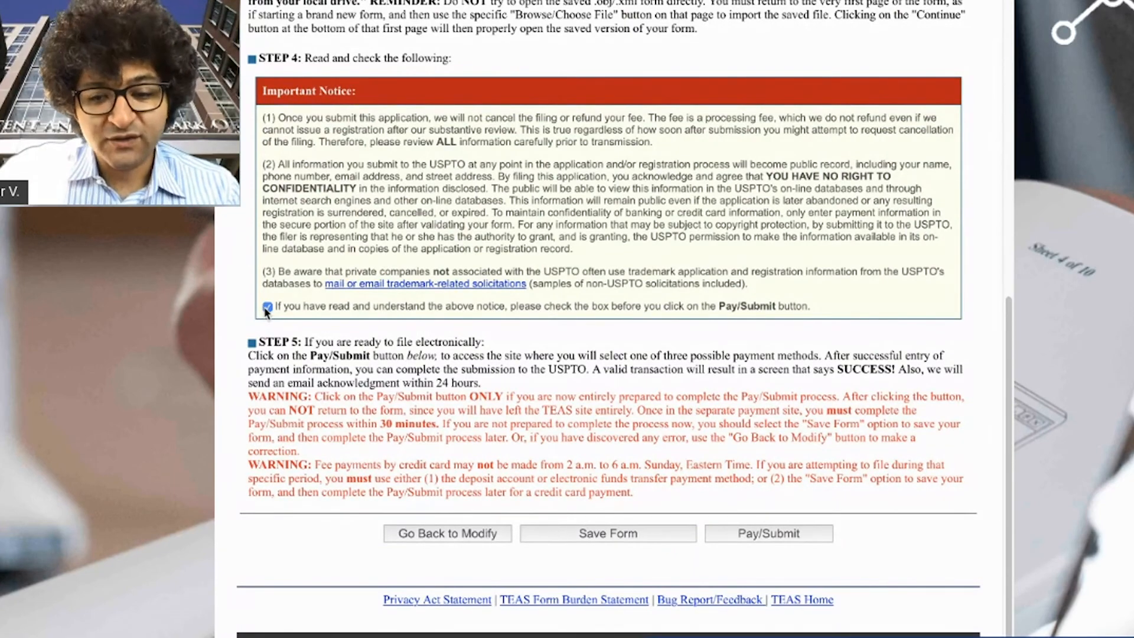
# - Send the validated LACE UP application on to Pay/Submit
pyautogui.scroll(3, 713, 450)
pyautogui.scroll(7, 703, 430)
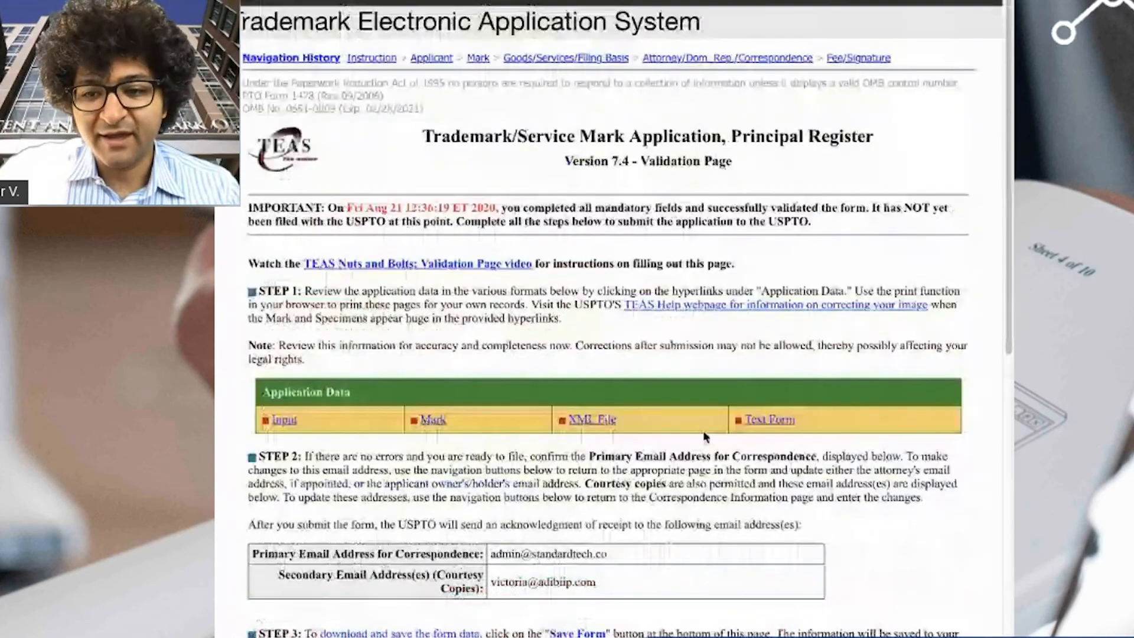
pyautogui.scroll(-13, 772, 476)
pyautogui.click(766, 373)
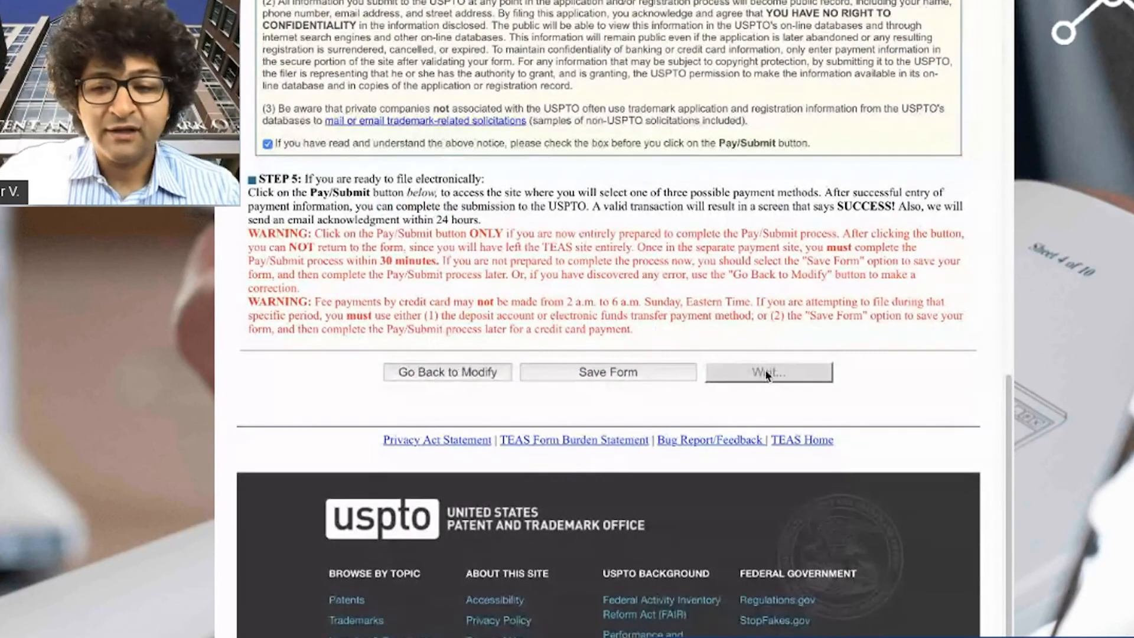